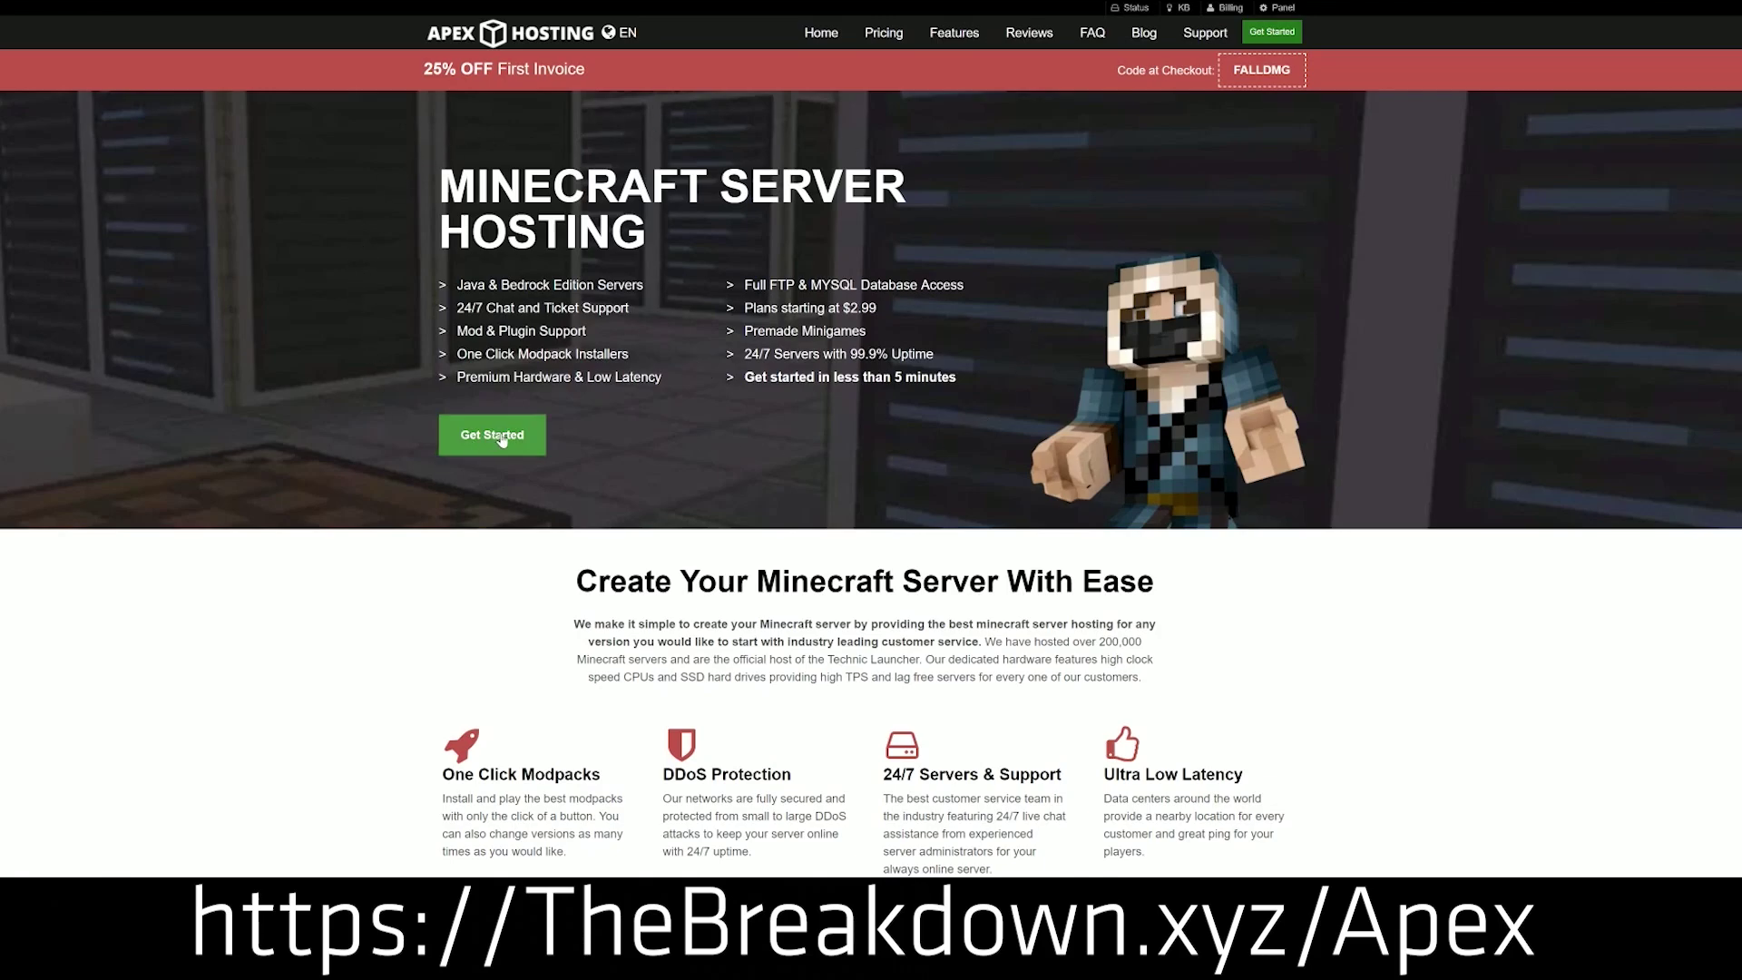
# Review the Apex Hosting feature list, including 24/7 support, automated backups and instant setup.
pyautogui.scroll(-4, 668, 532)
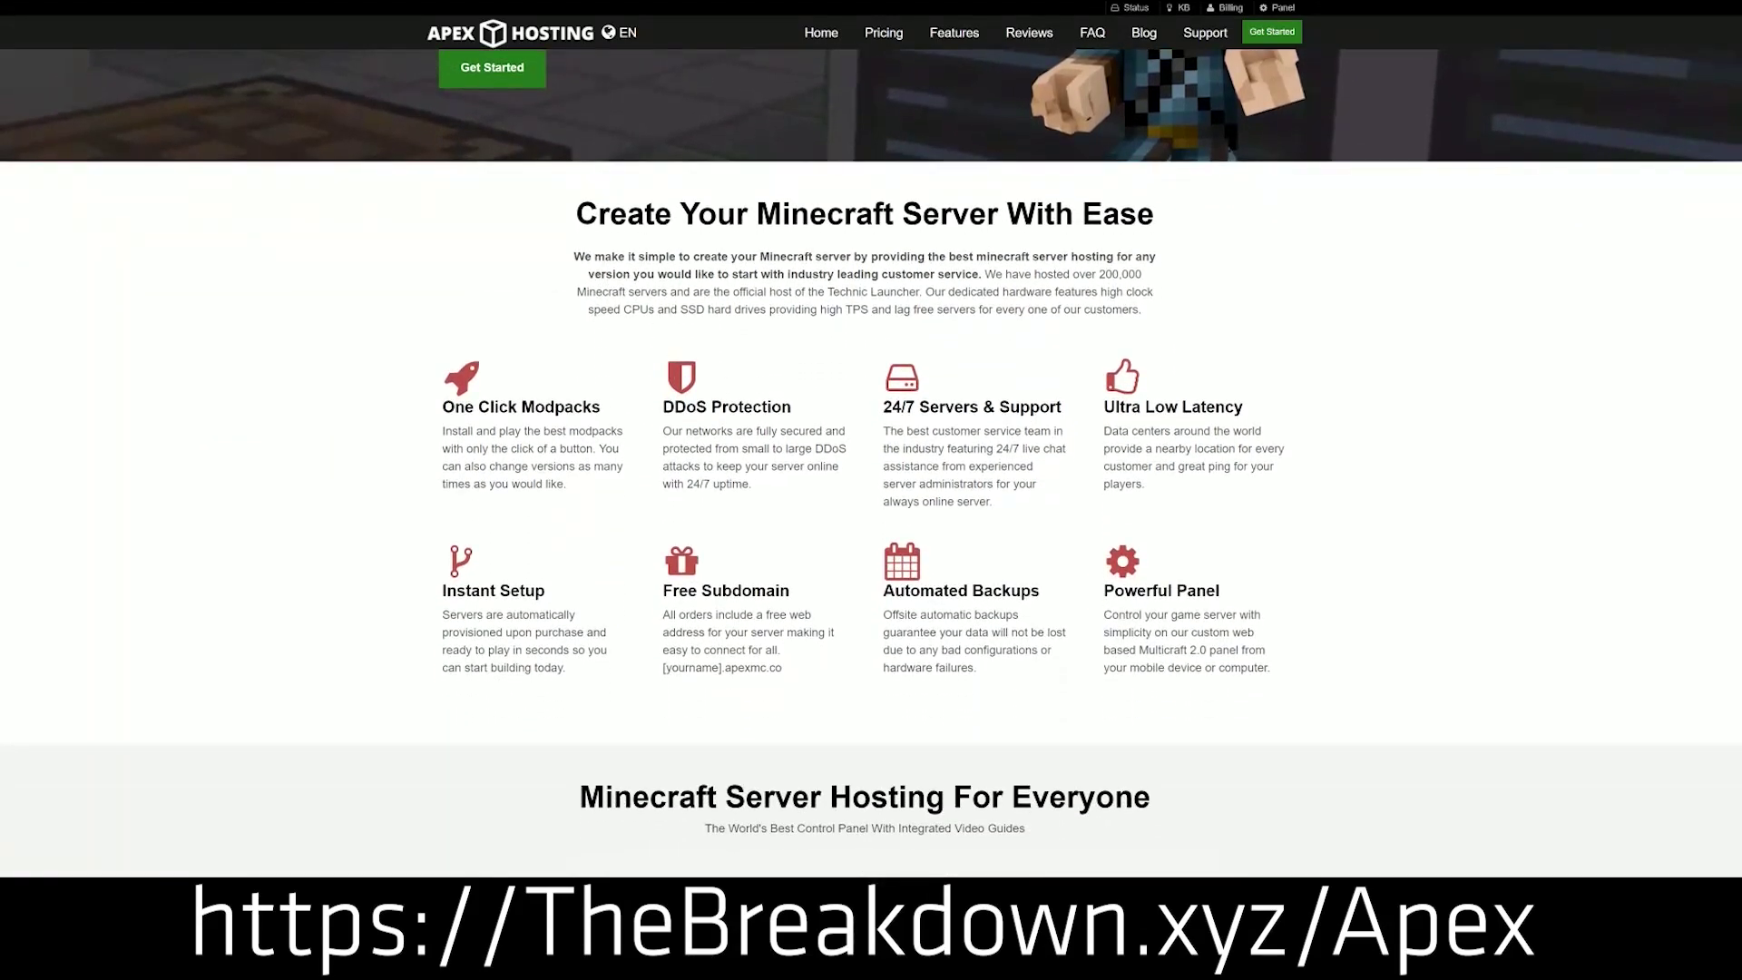
pyautogui.moveTo(442, 406); pyautogui.dragTo(1069, 412)
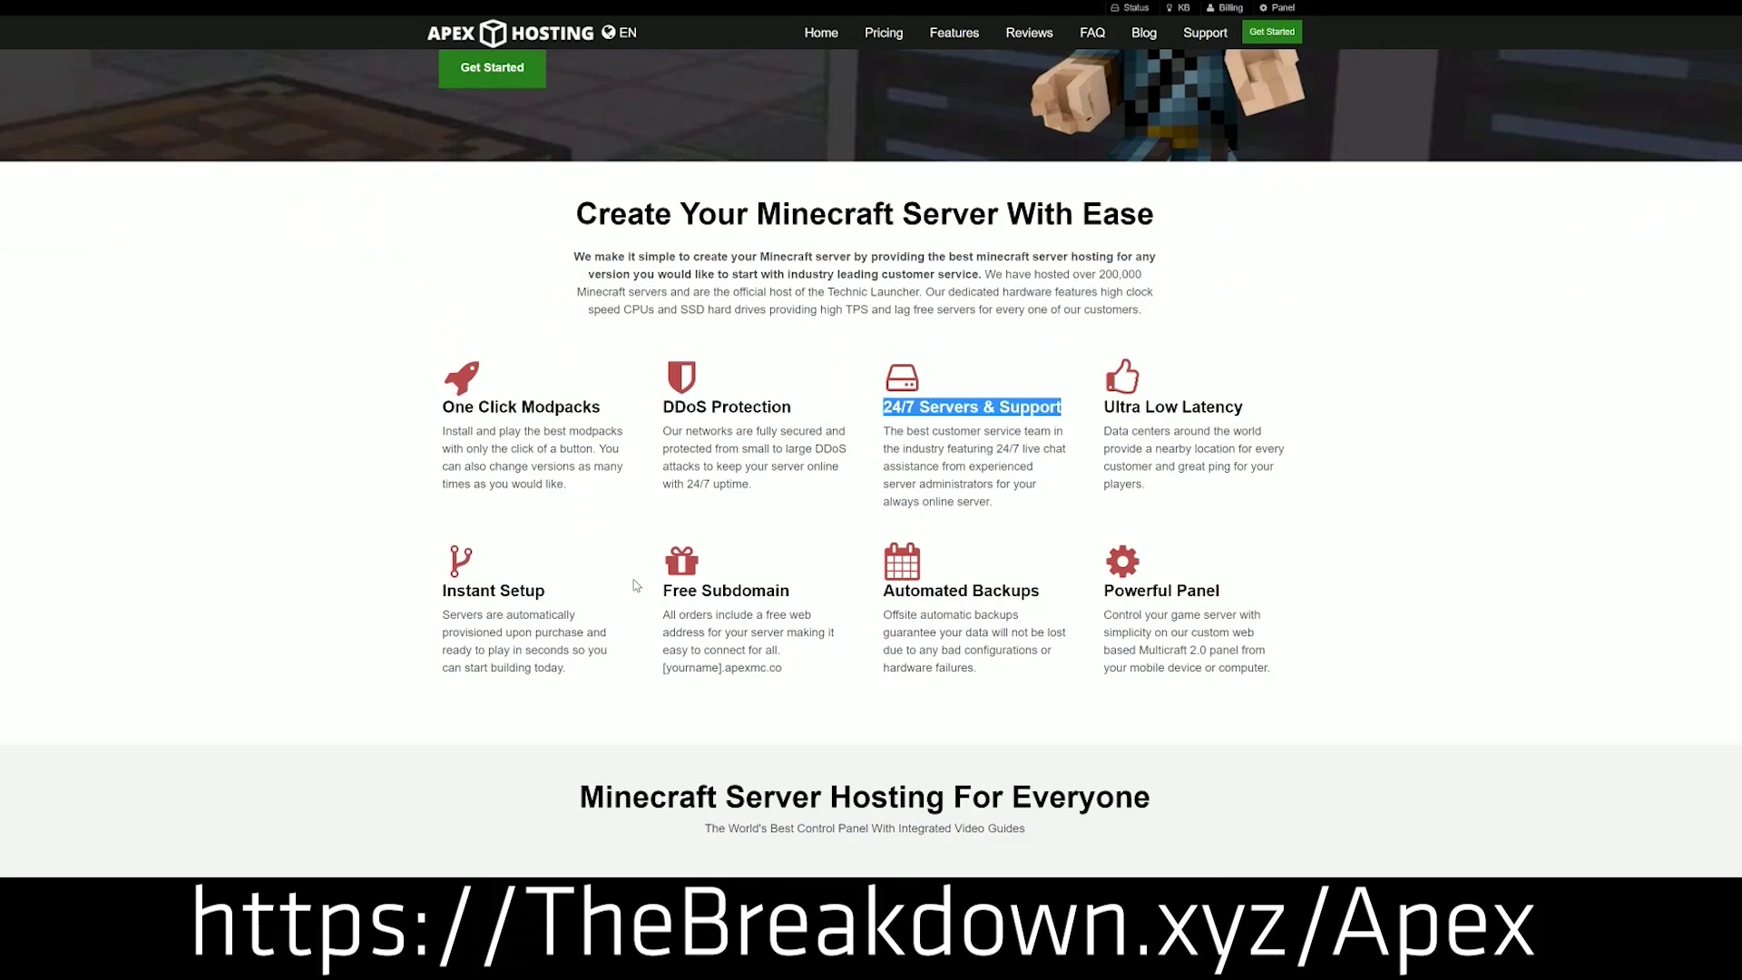
pyautogui.moveTo(881, 592); pyautogui.dragTo(1089, 590)
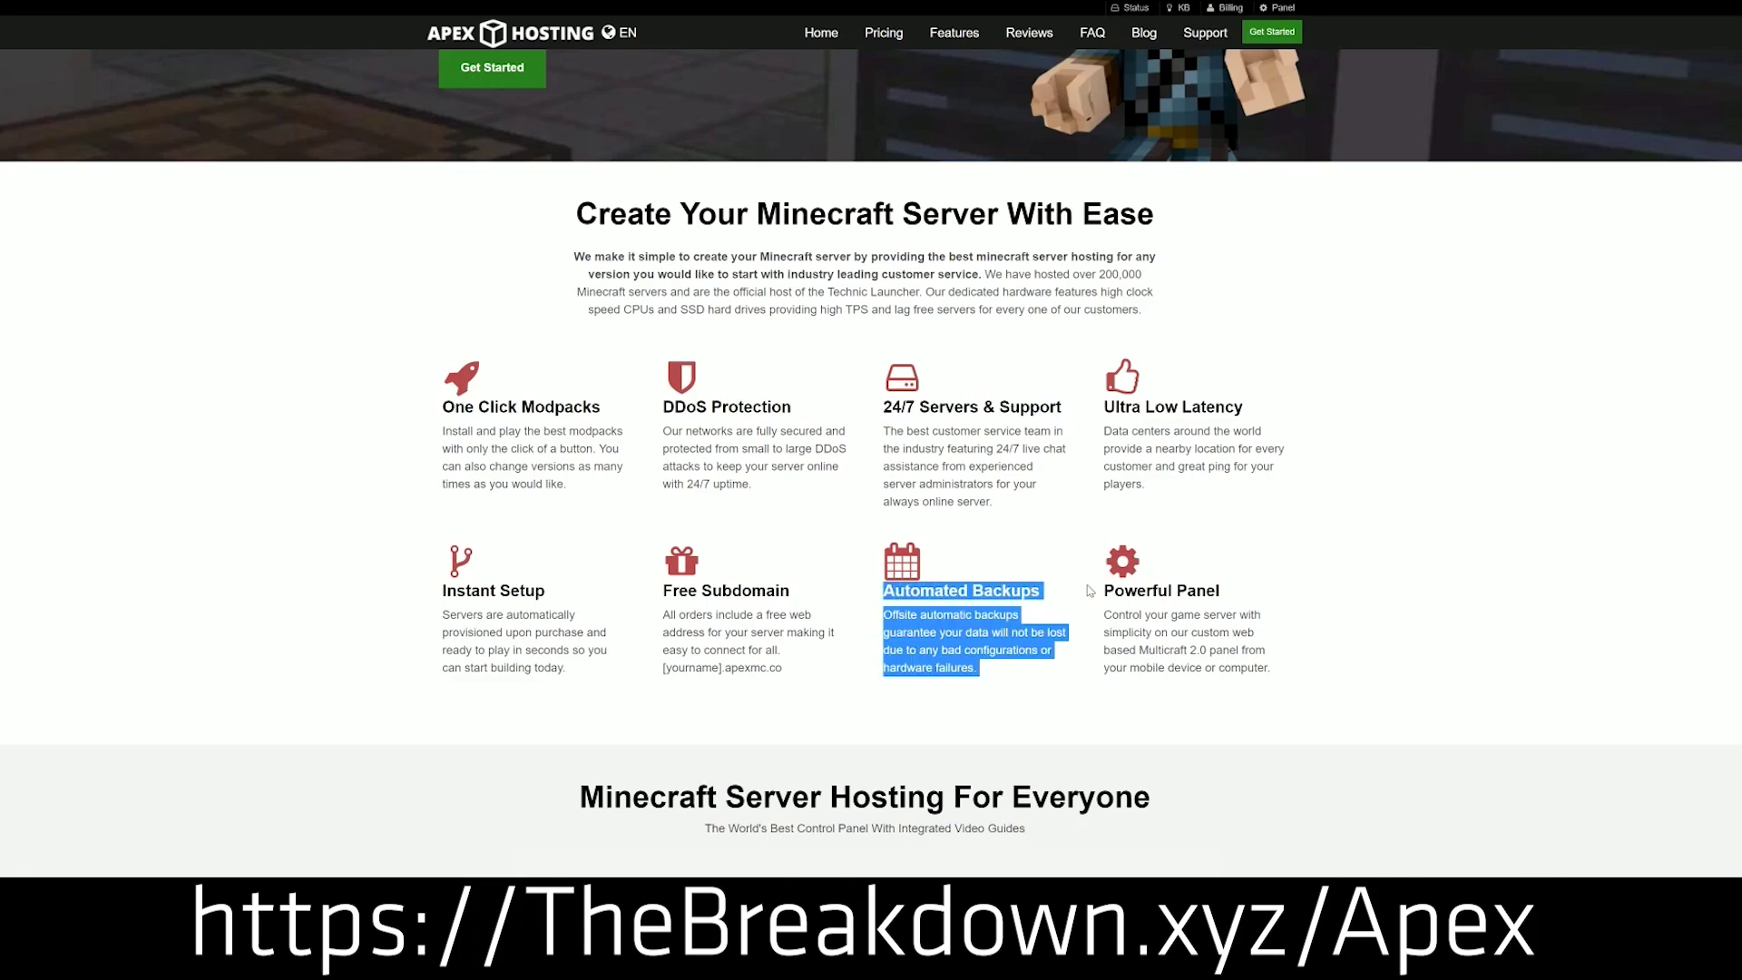
pyautogui.click(827, 595)
pyautogui.moveTo(575, 669); pyautogui.dragTo(441, 590)
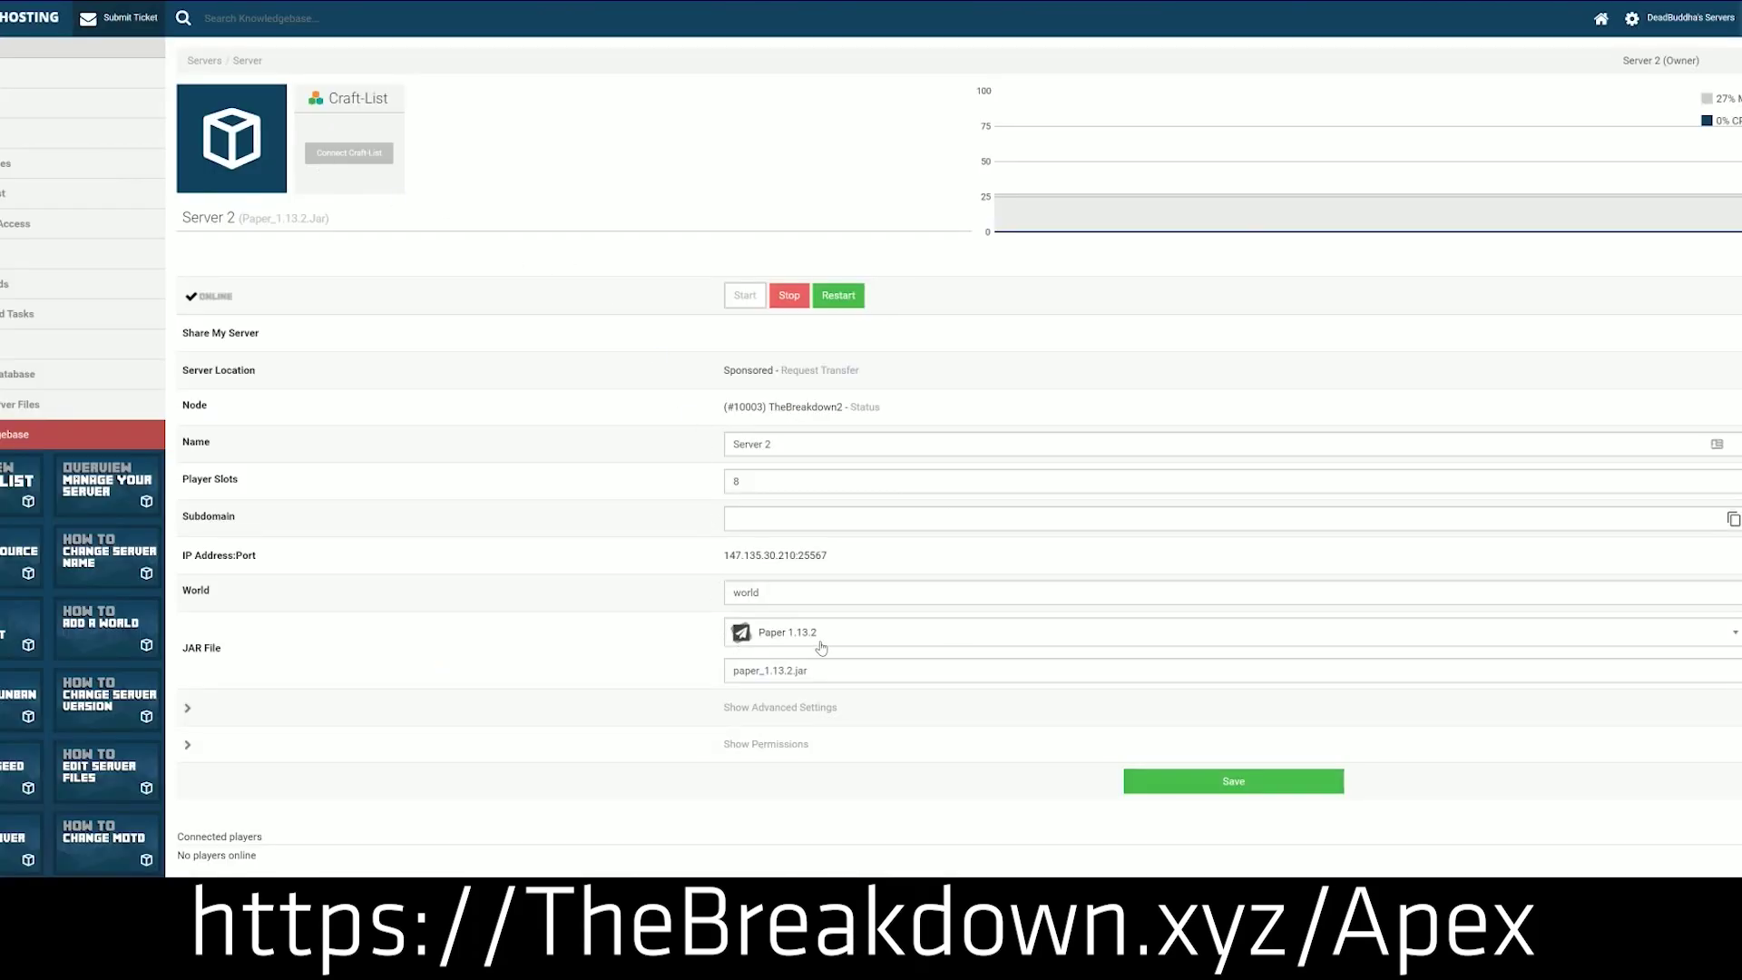
# Switch Server 2's JAR file to Minecraft 1.15 and confirm the version change.
pyautogui.click(820, 640)
pyautogui.scroll(-2, 816, 725)
pyautogui.scroll(3, 810, 788)
pyautogui.scroll(2, 811, 785)
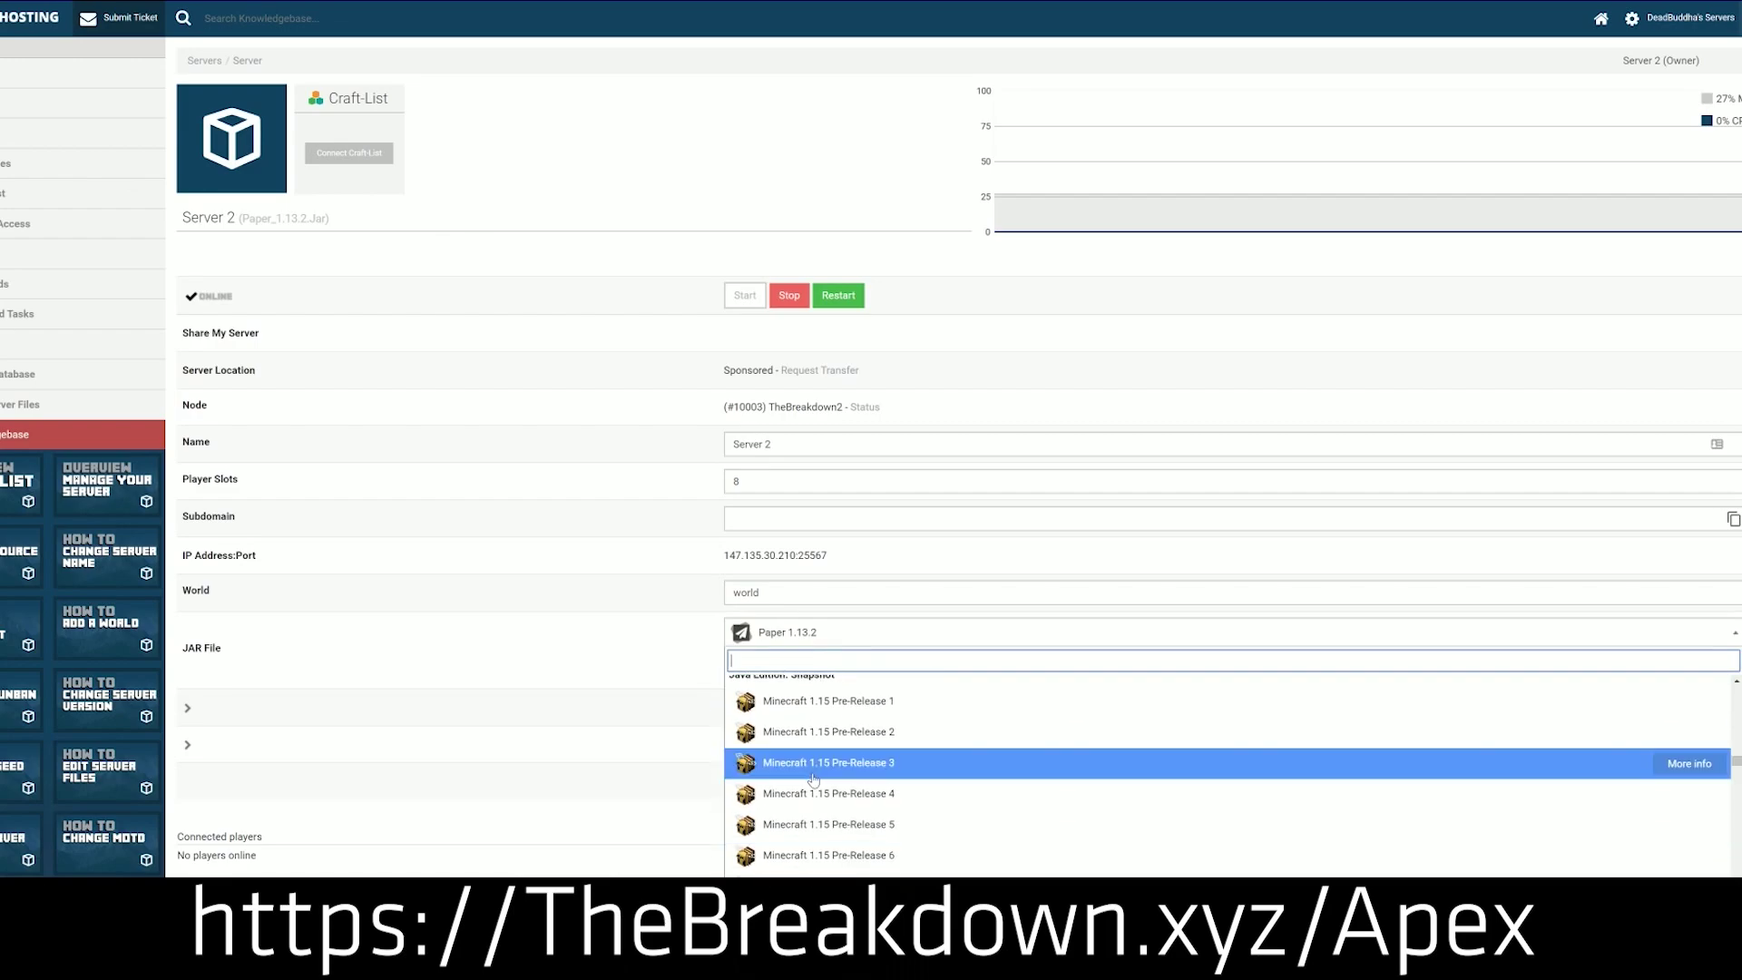
pyautogui.scroll(3, 811, 782)
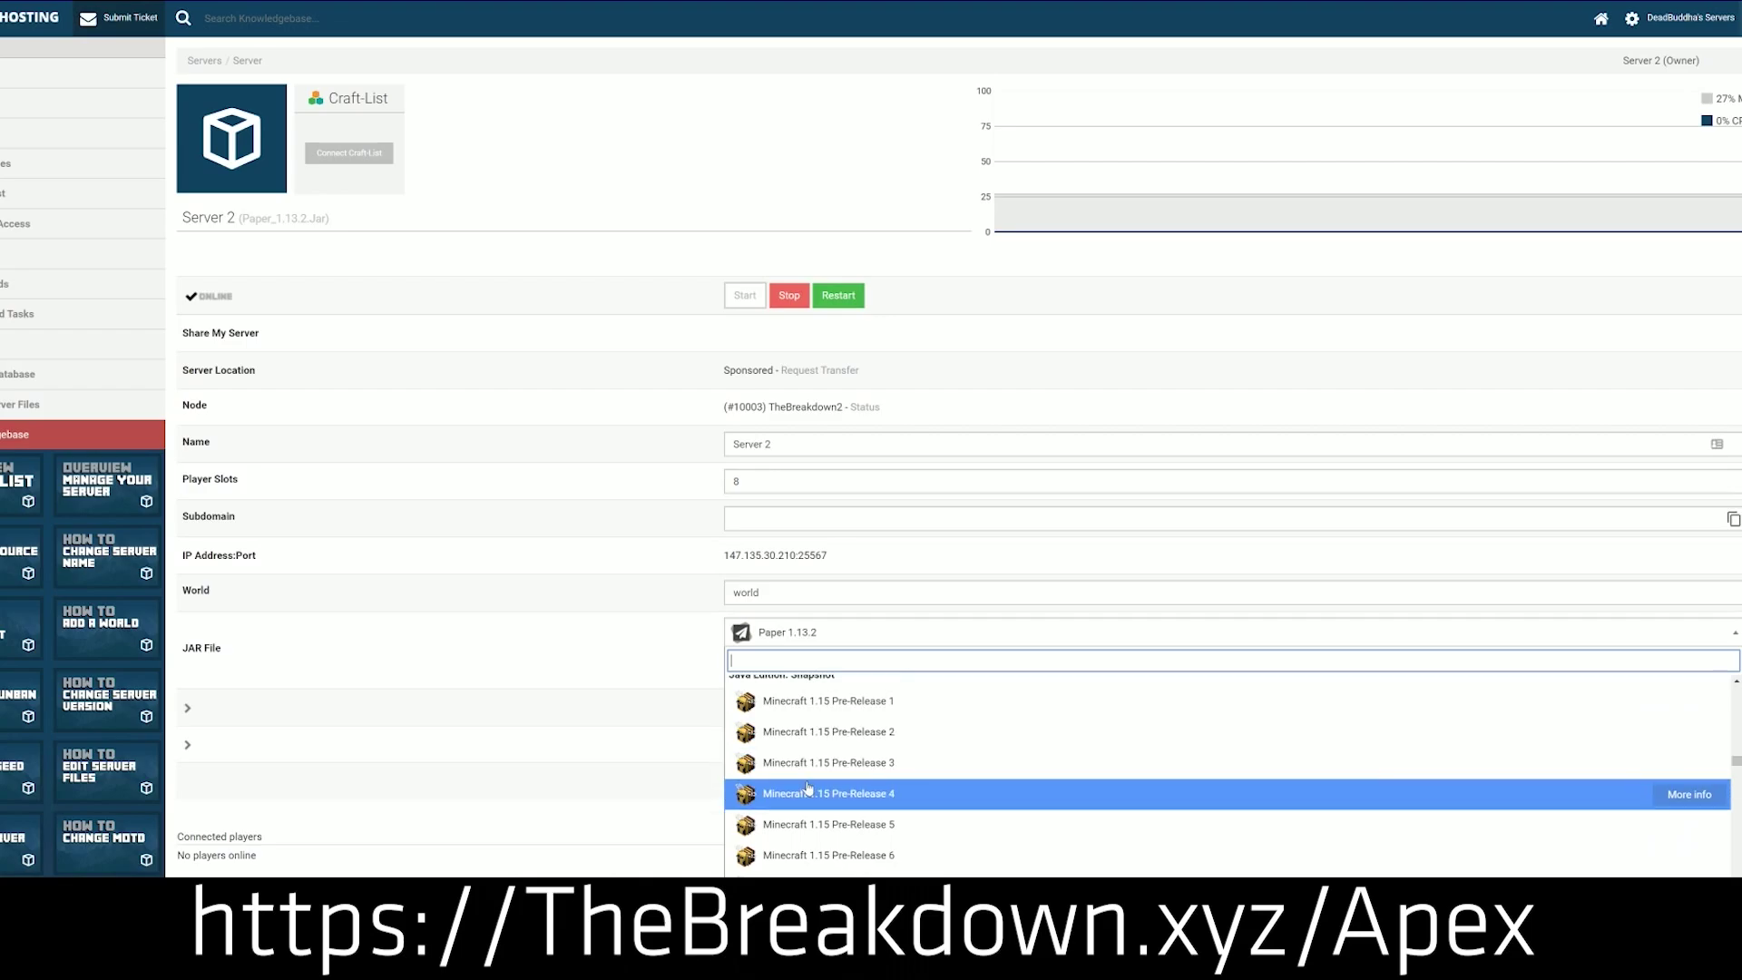
pyautogui.scroll(1, 809, 788)
pyautogui.scroll(-1, 817, 791)
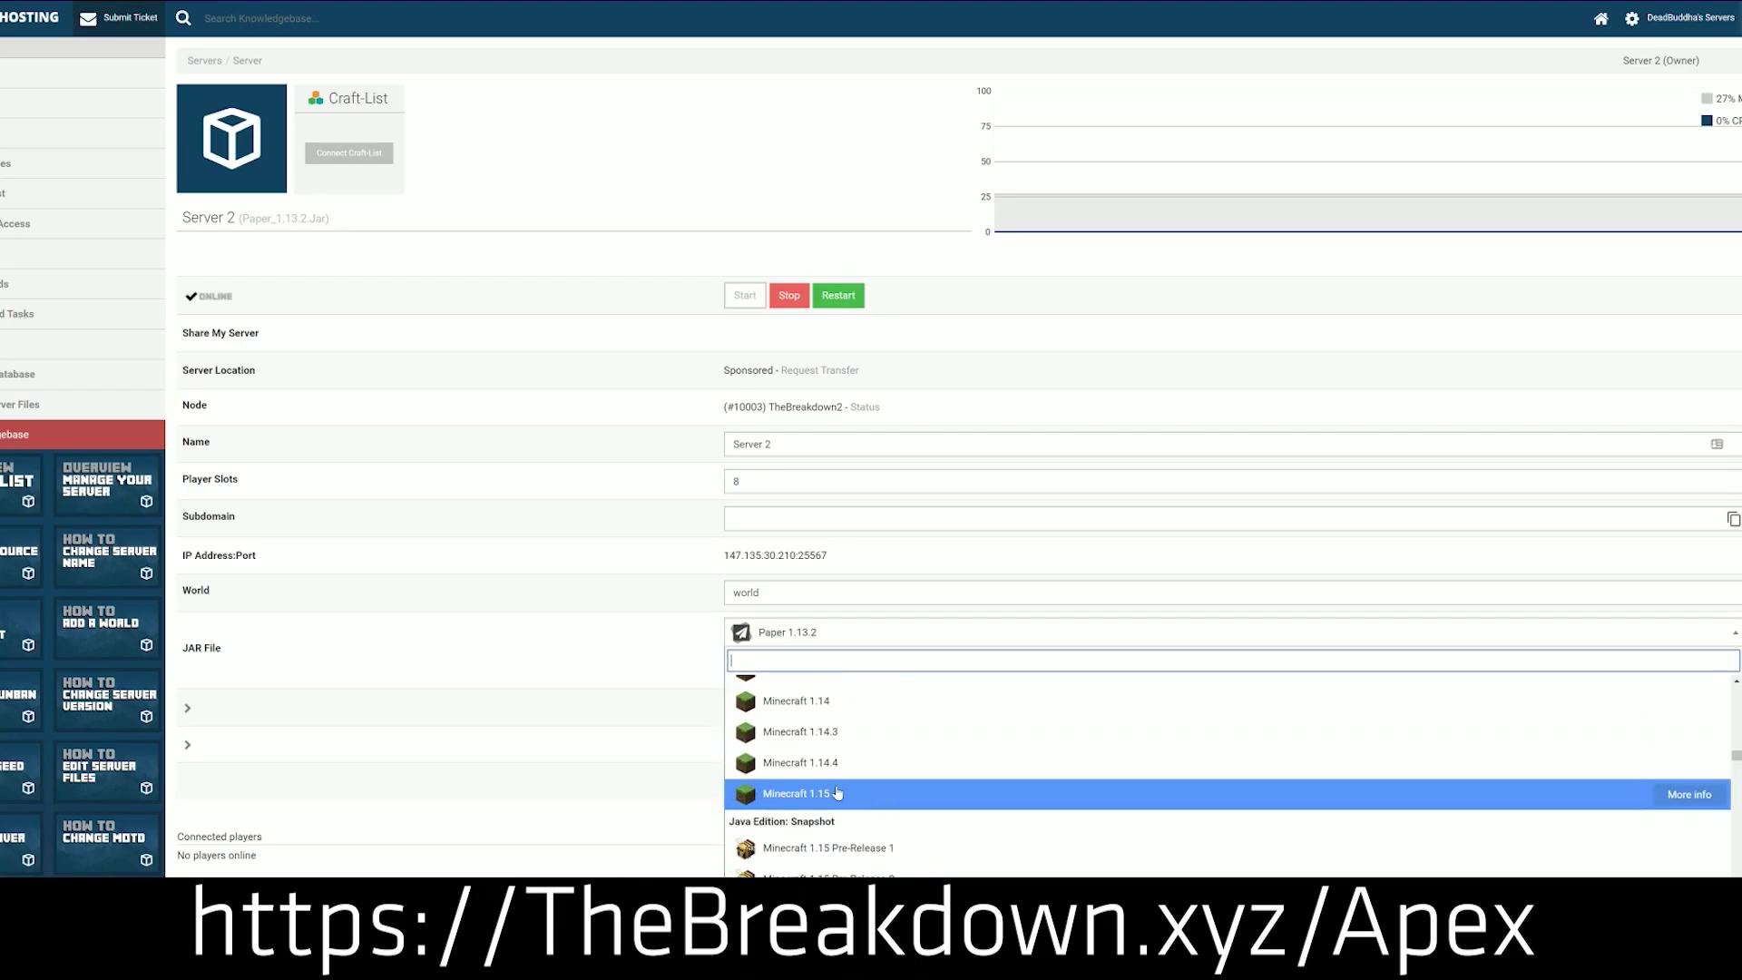
pyautogui.click(893, 797)
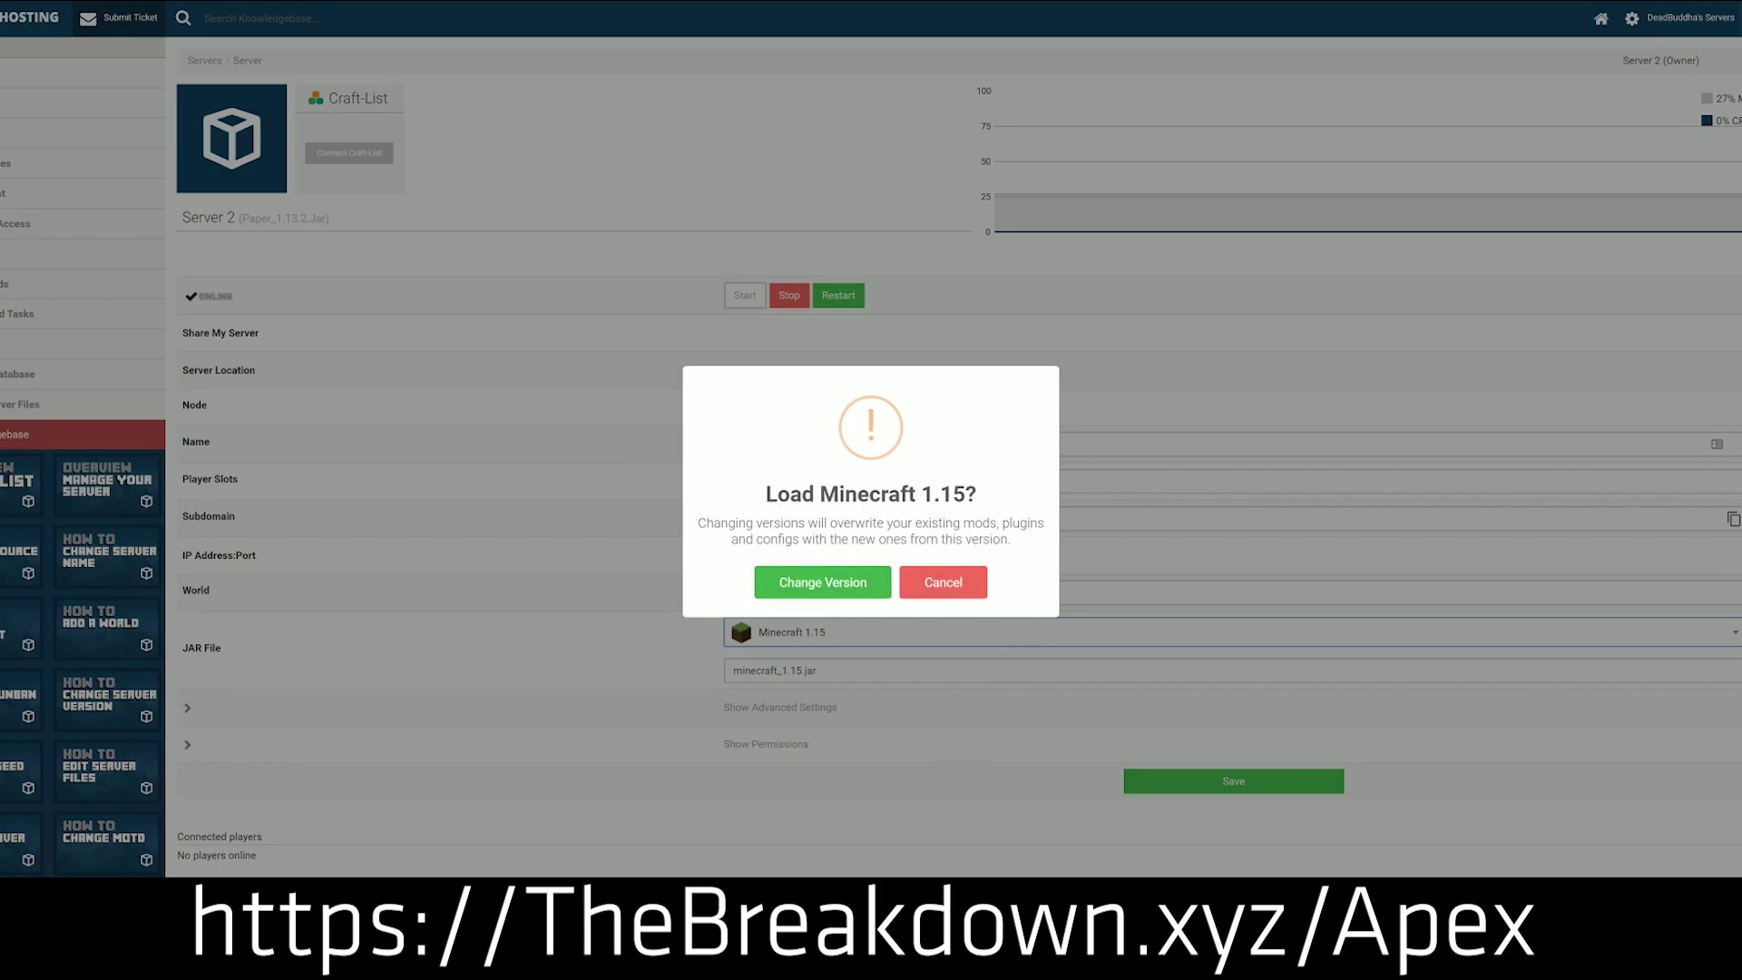
pyautogui.click(810, 582)
pyautogui.click(950, 603)
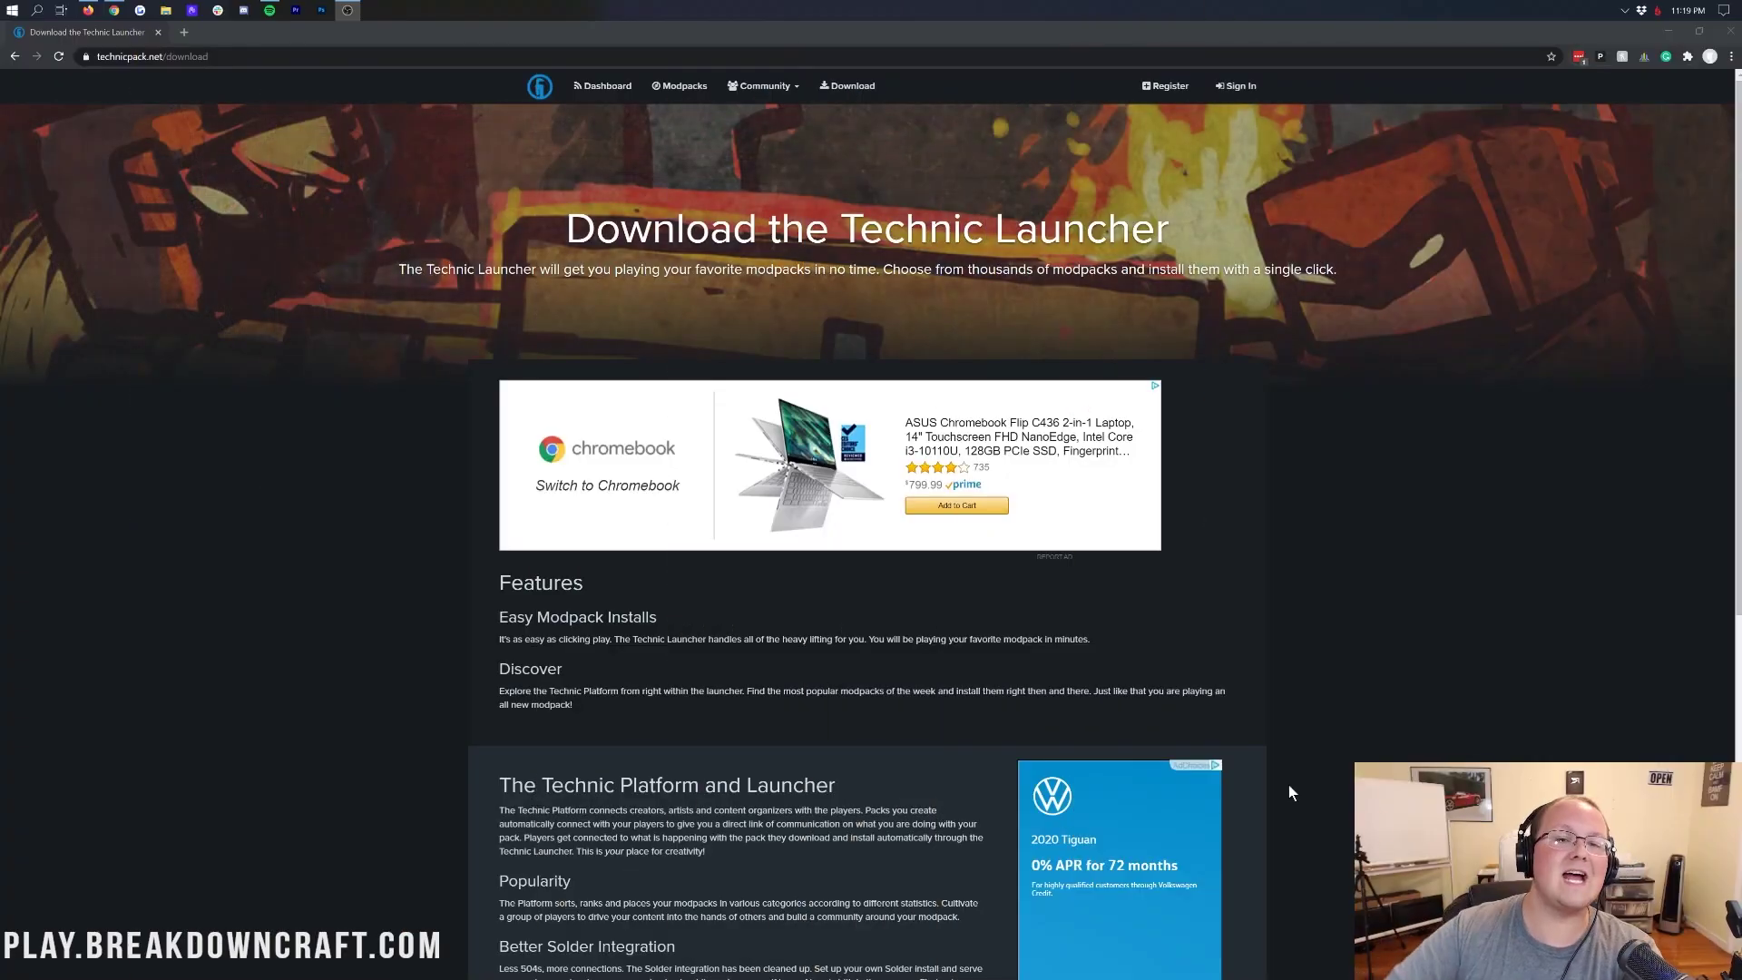
# Download the Windows version of the Technic Launcher and minimize the browser to show the desktop.
pyautogui.click(1242, 573)
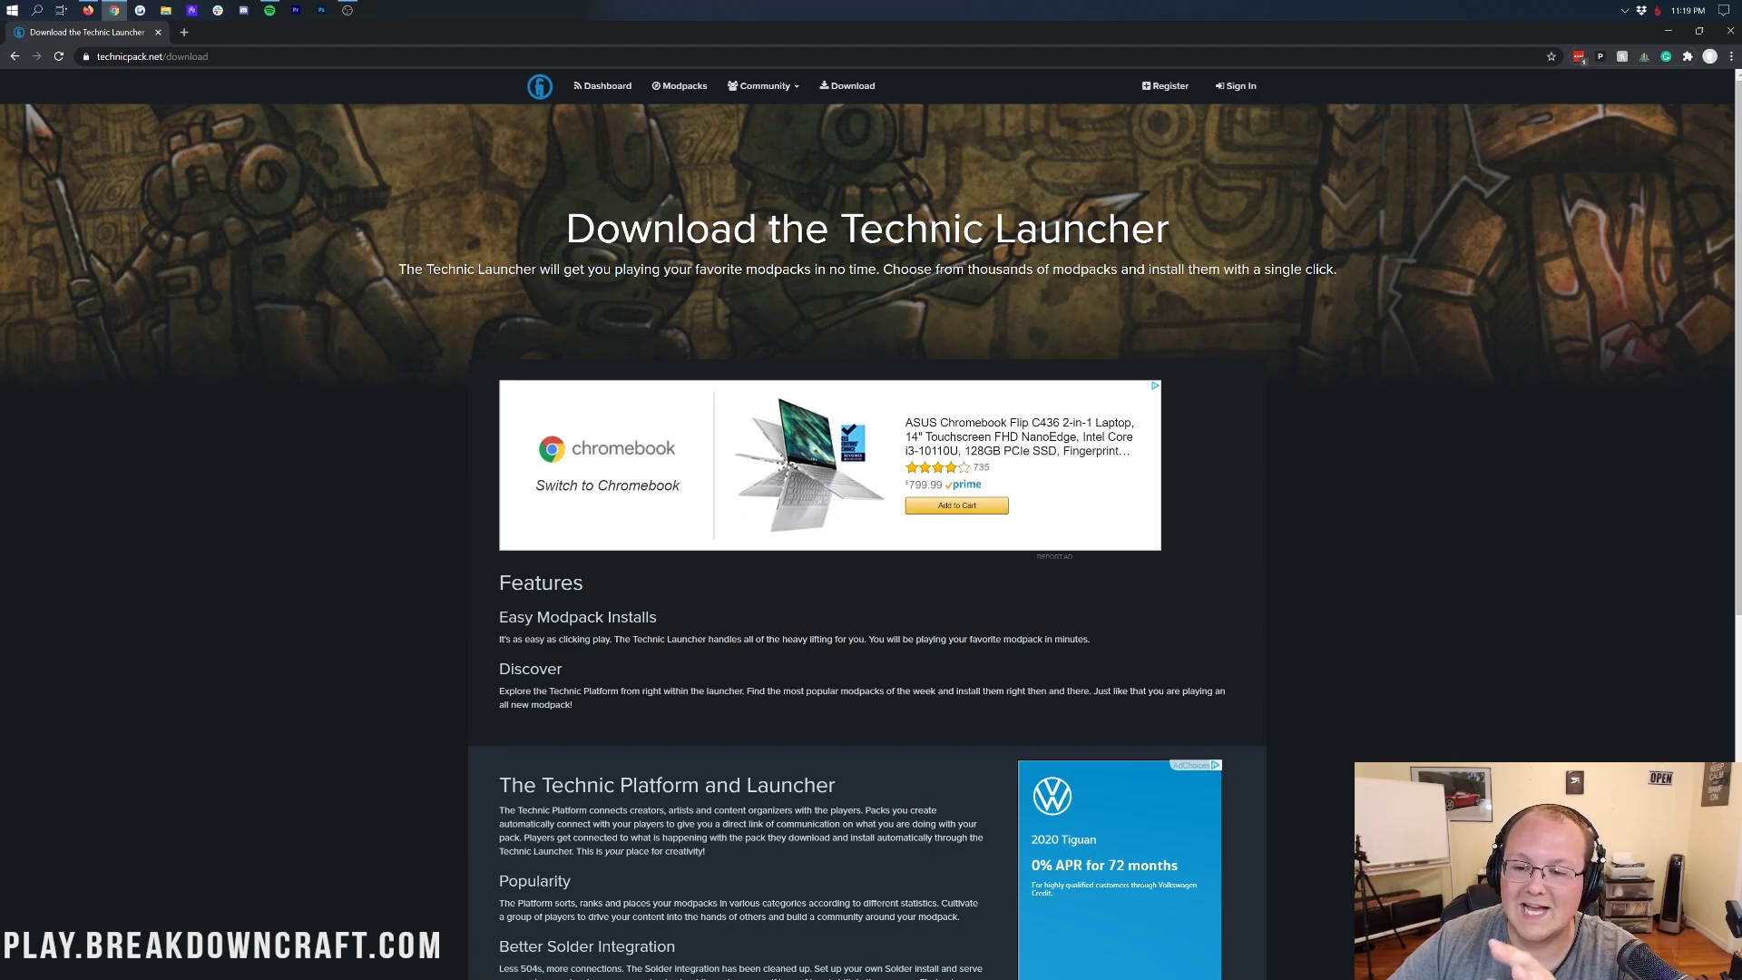
pyautogui.scroll(-7, 867, 544)
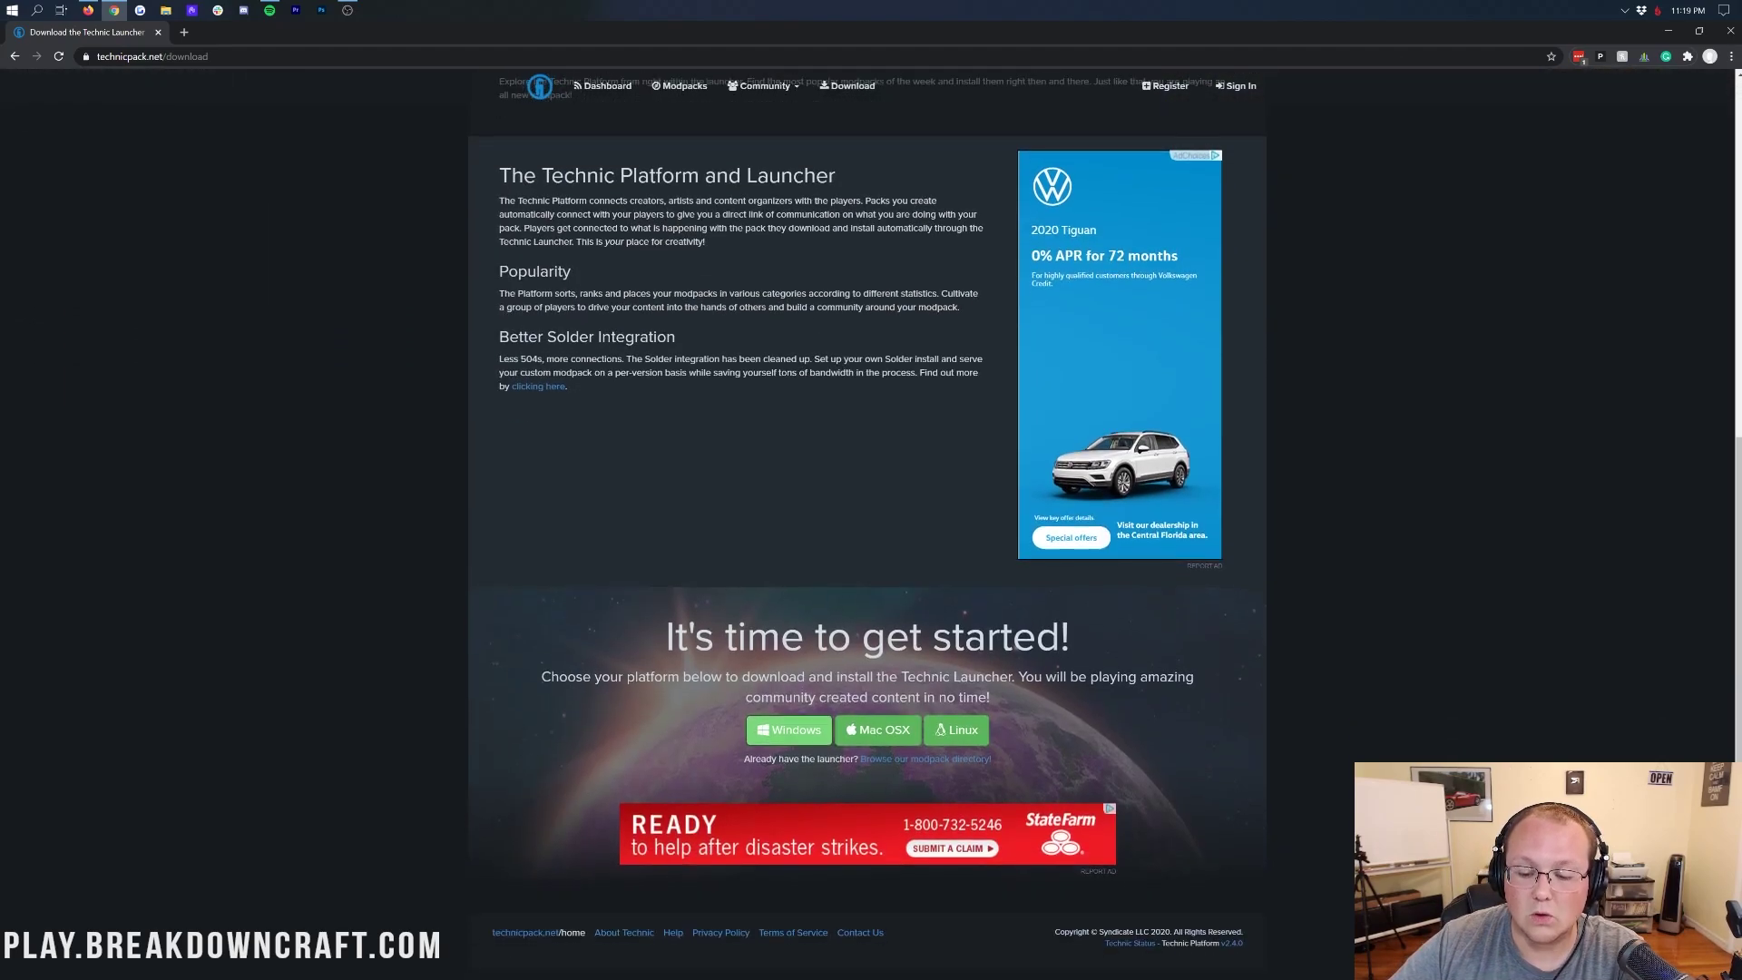
pyautogui.click(784, 735)
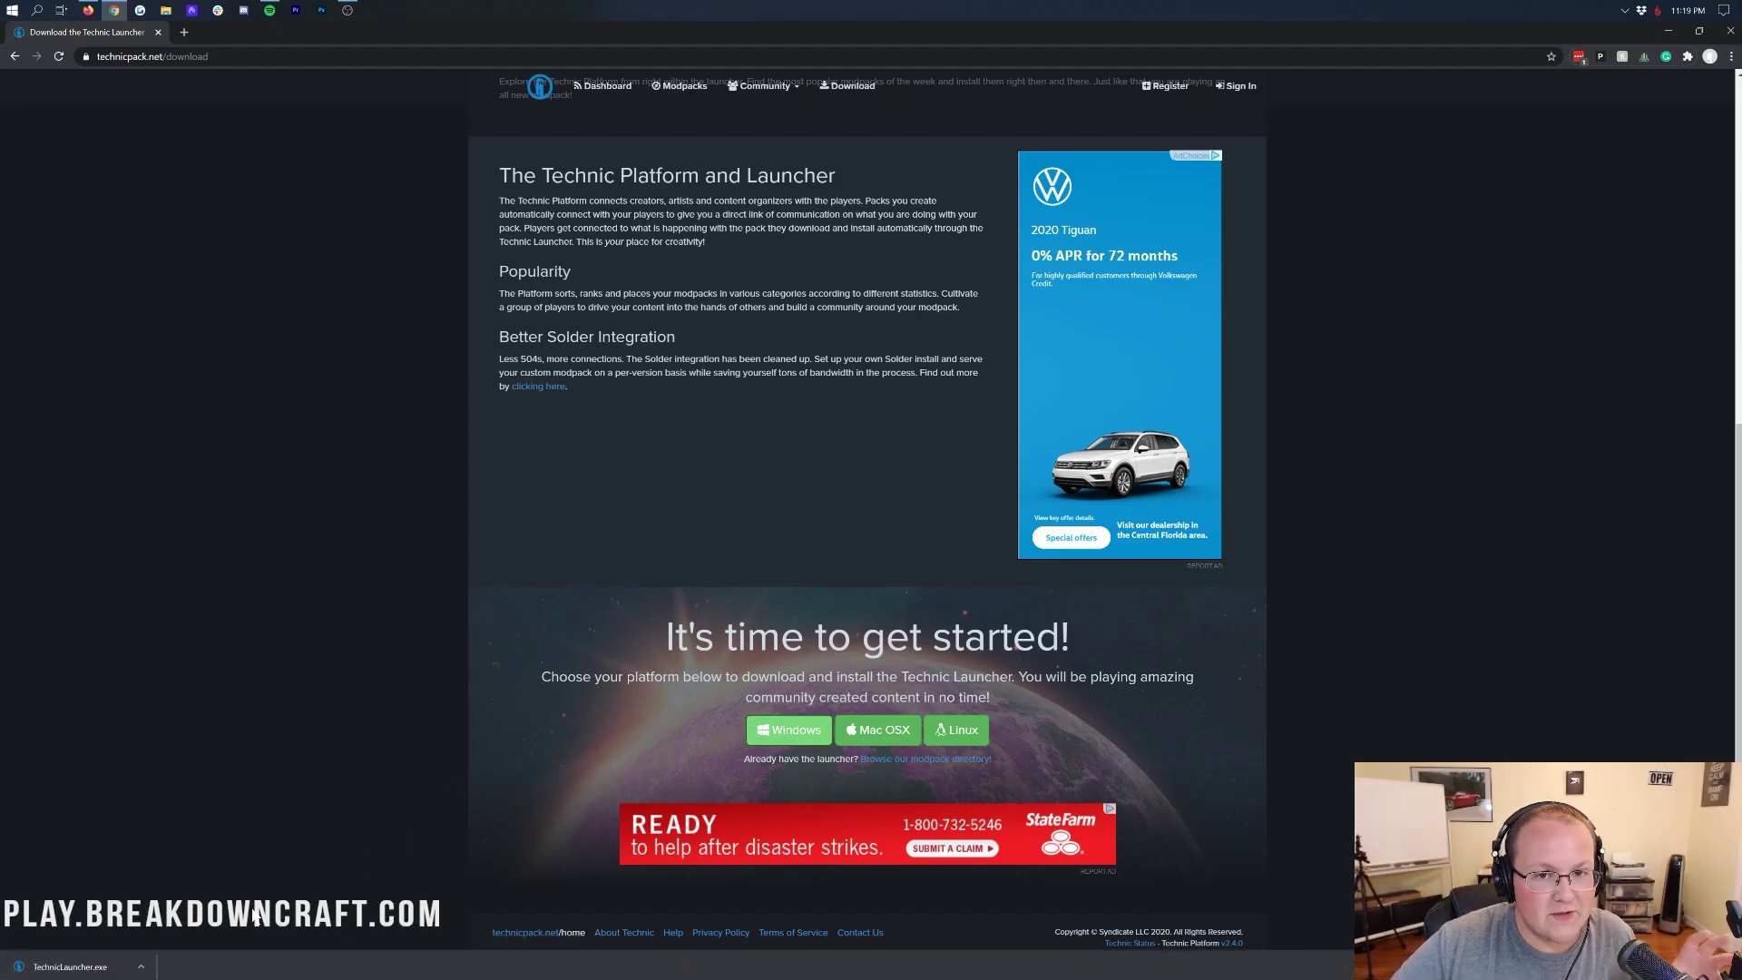
pyautogui.scroll(7, 420, 806)
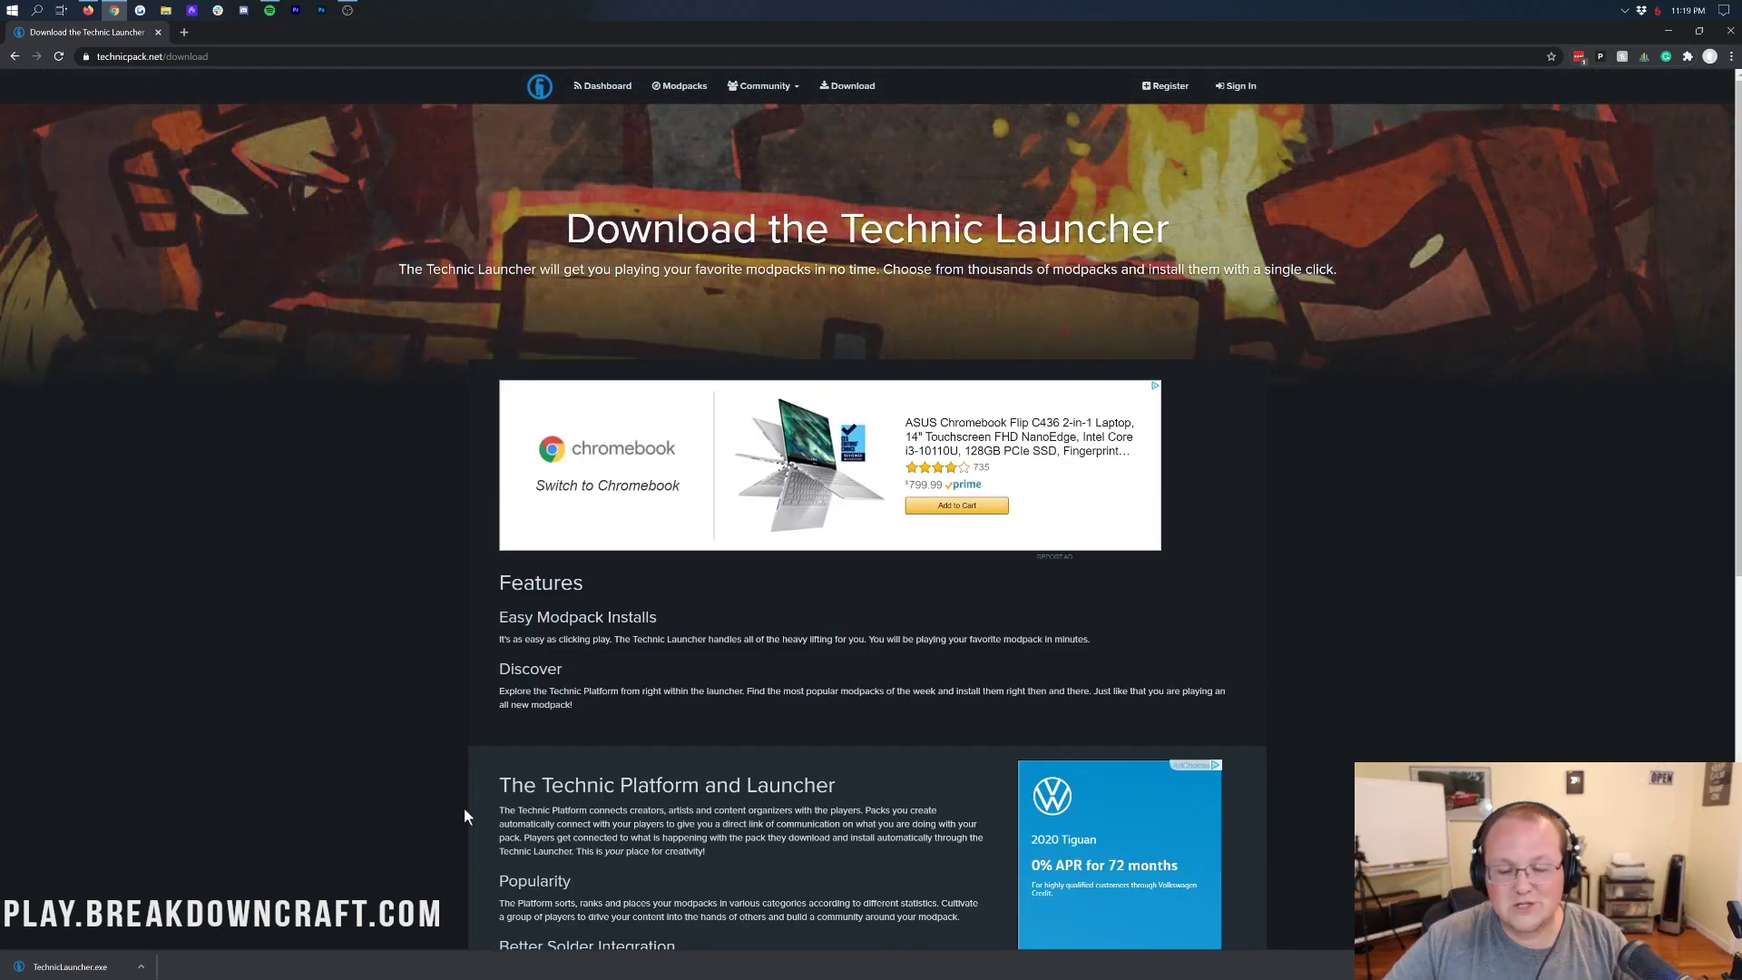
pyautogui.scroll(-7, 679, 682)
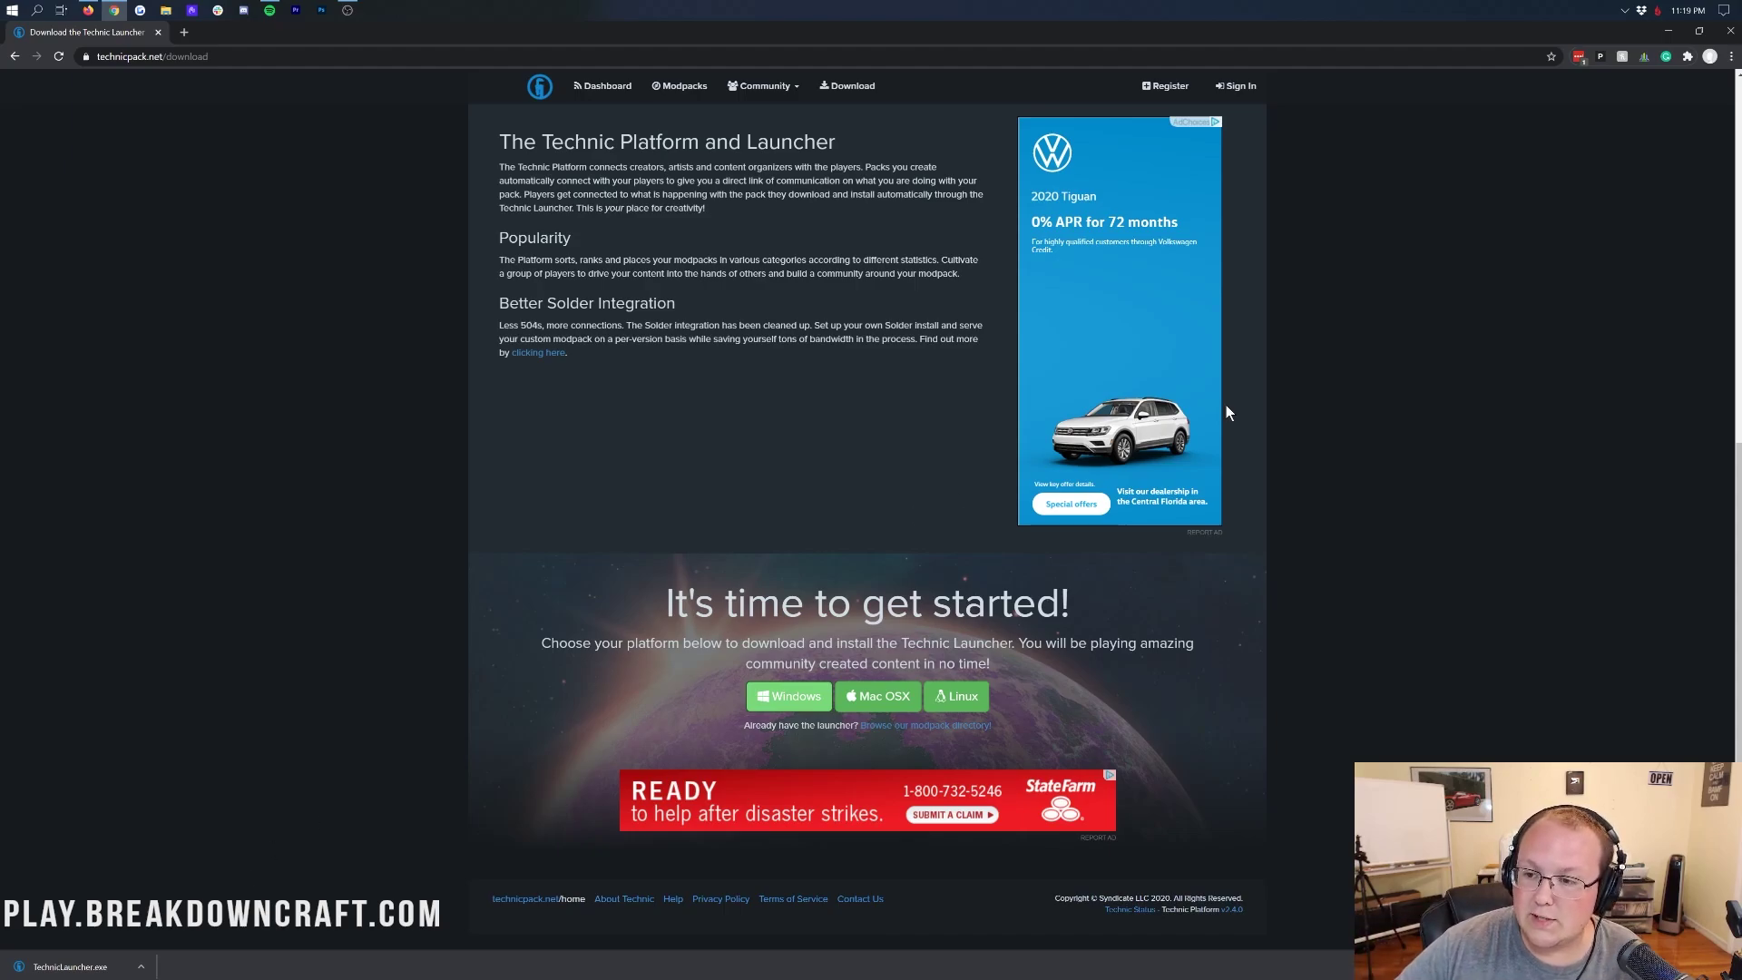
pyautogui.click(1668, 30)
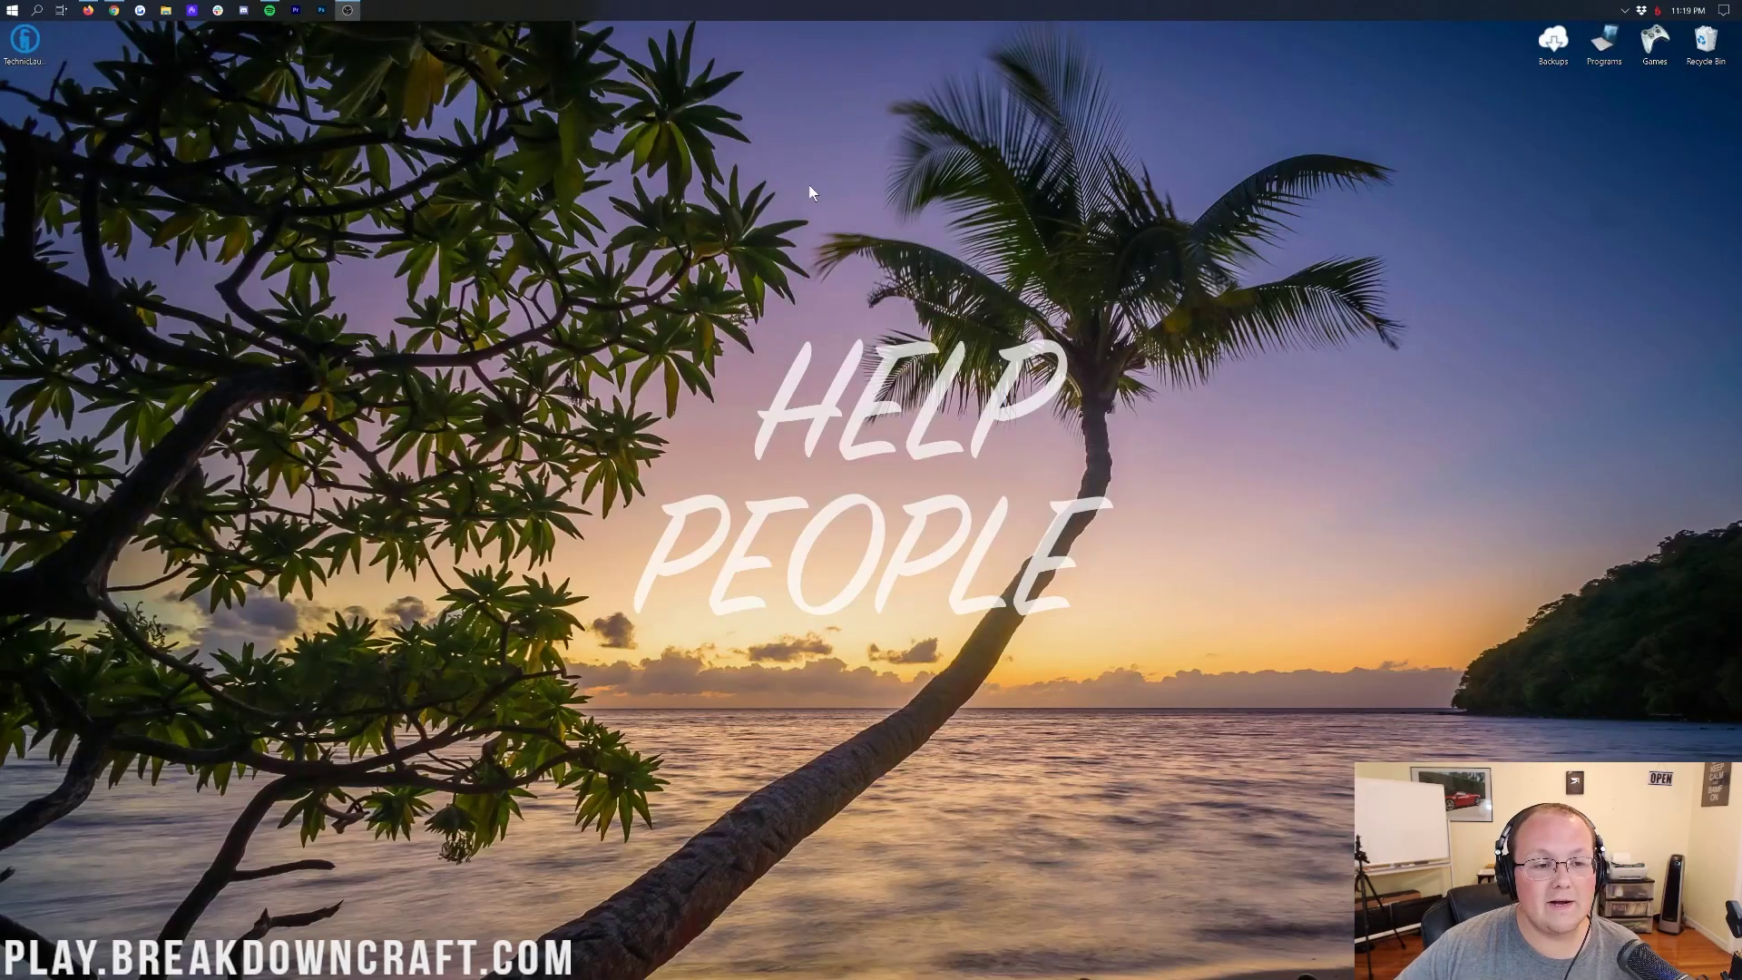
# Move the TechnicLauncher file to an open area of the desktop and open the Downloads folder through a Windows search.
pyautogui.moveTo(26, 40); pyautogui.dragTo(835, 169)
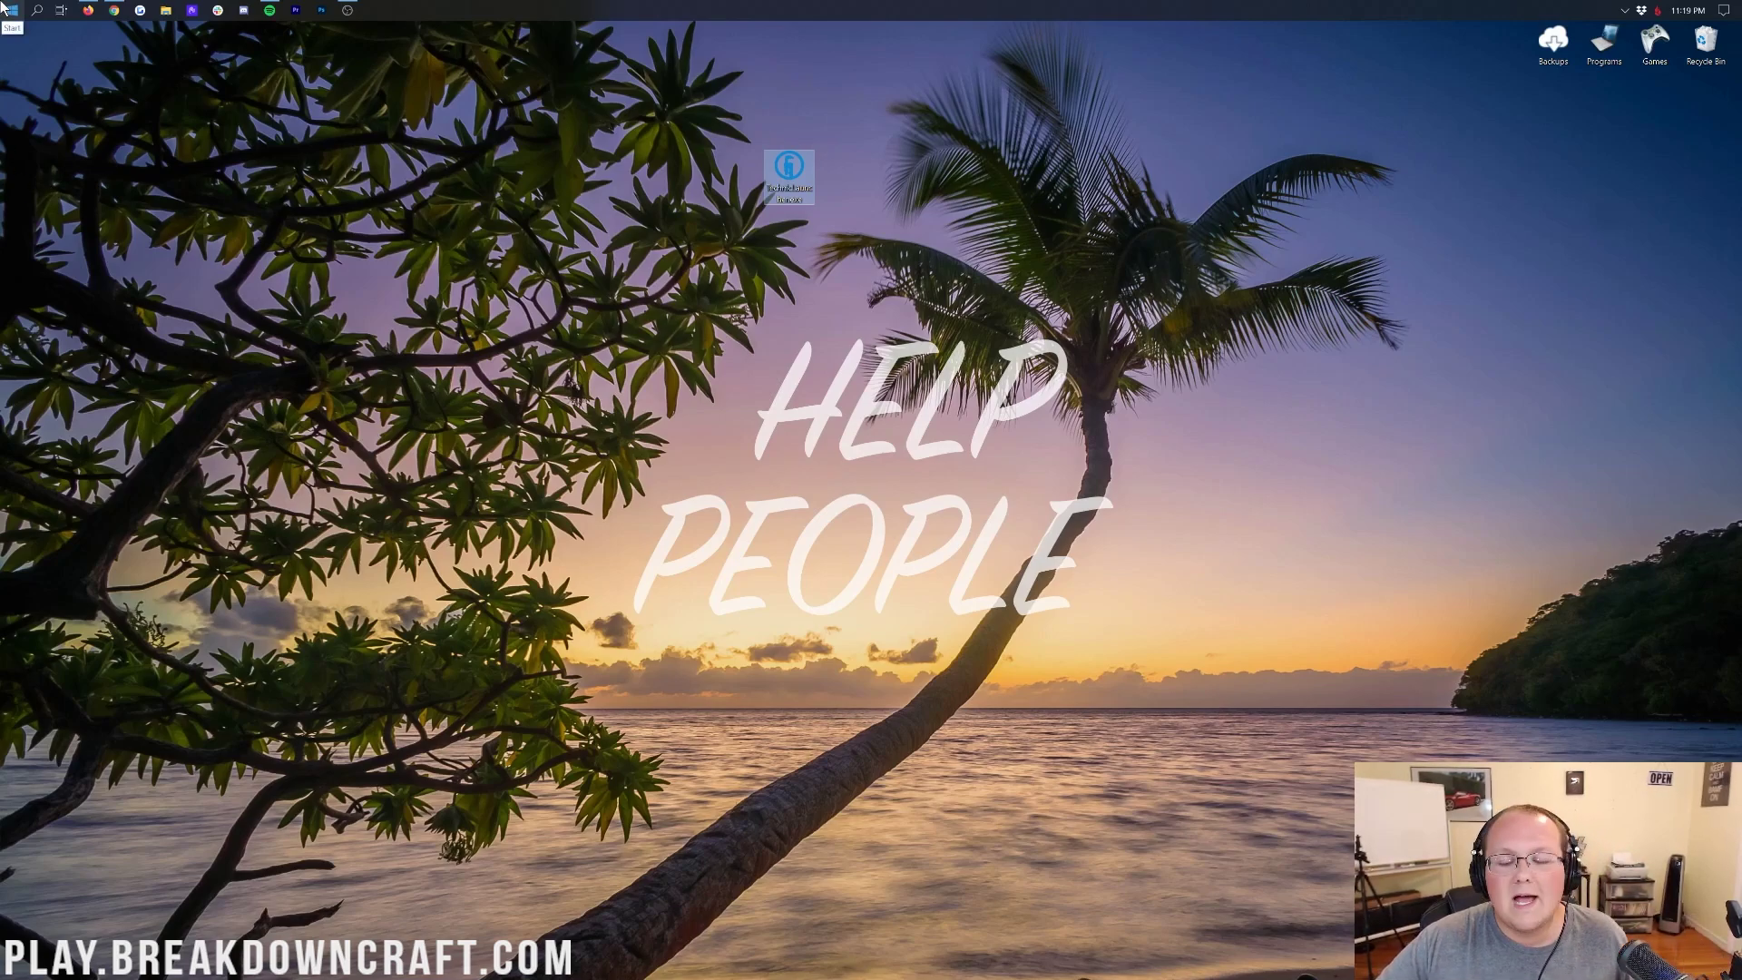
pyautogui.click(3, 7)
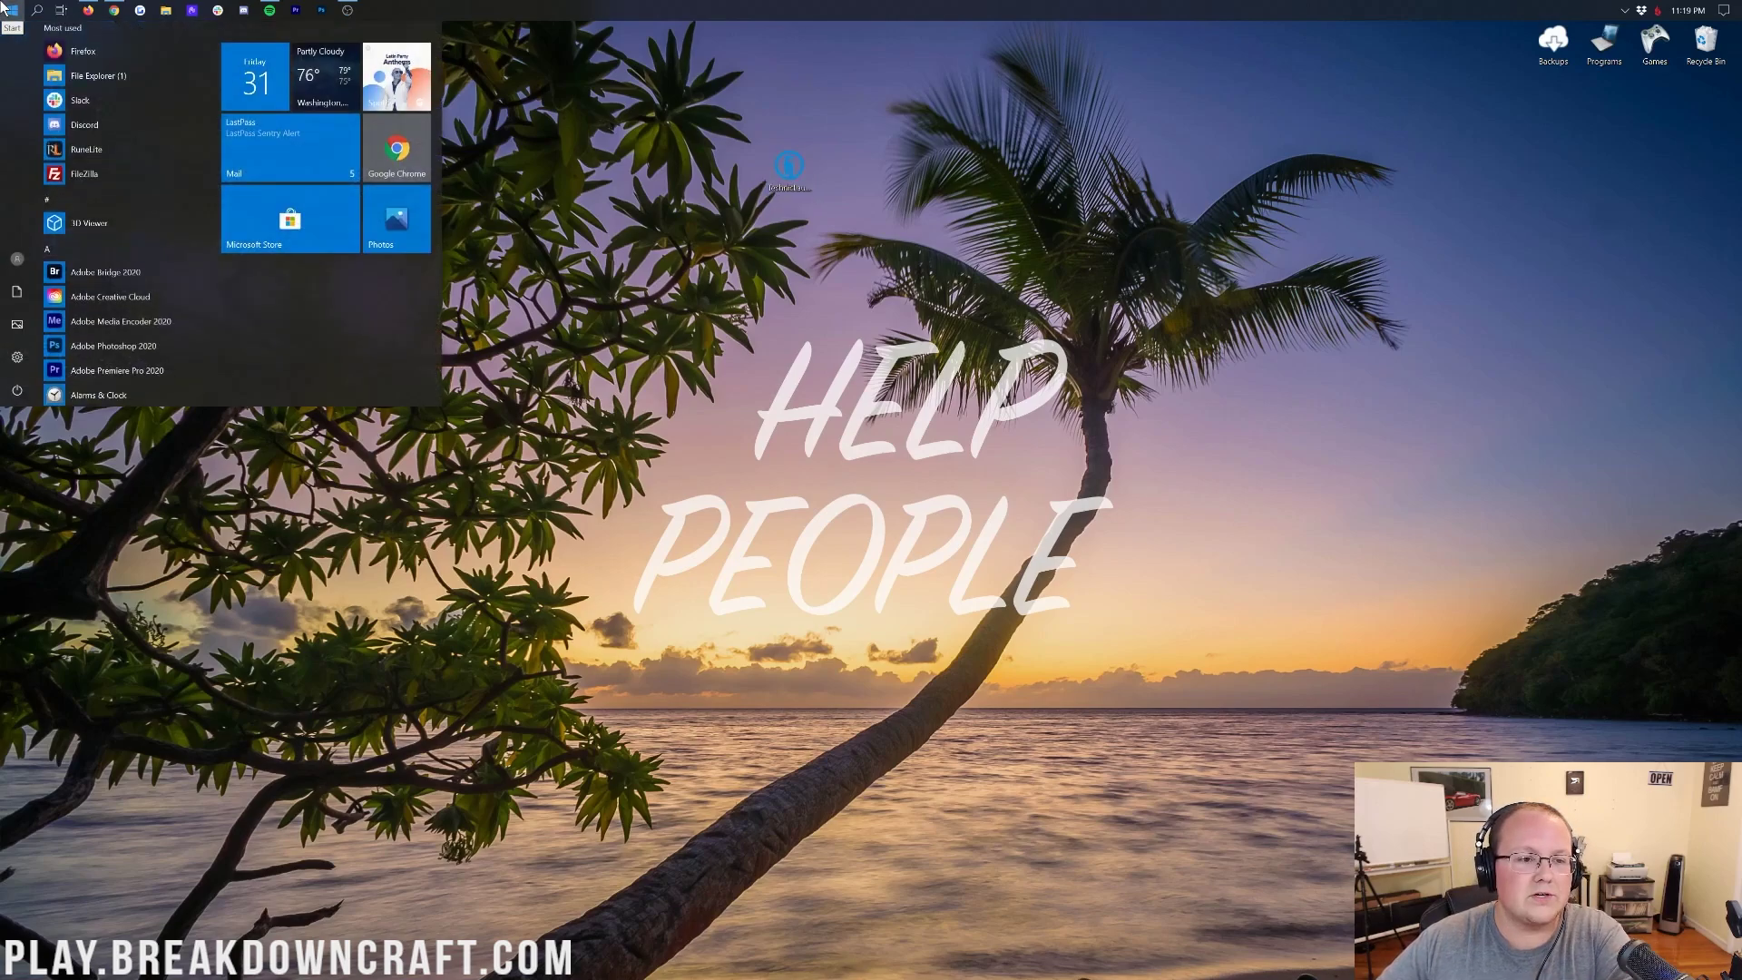
pyautogui.click(4, 7)
pyautogui.click(4, 8)
pyautogui.write('down')
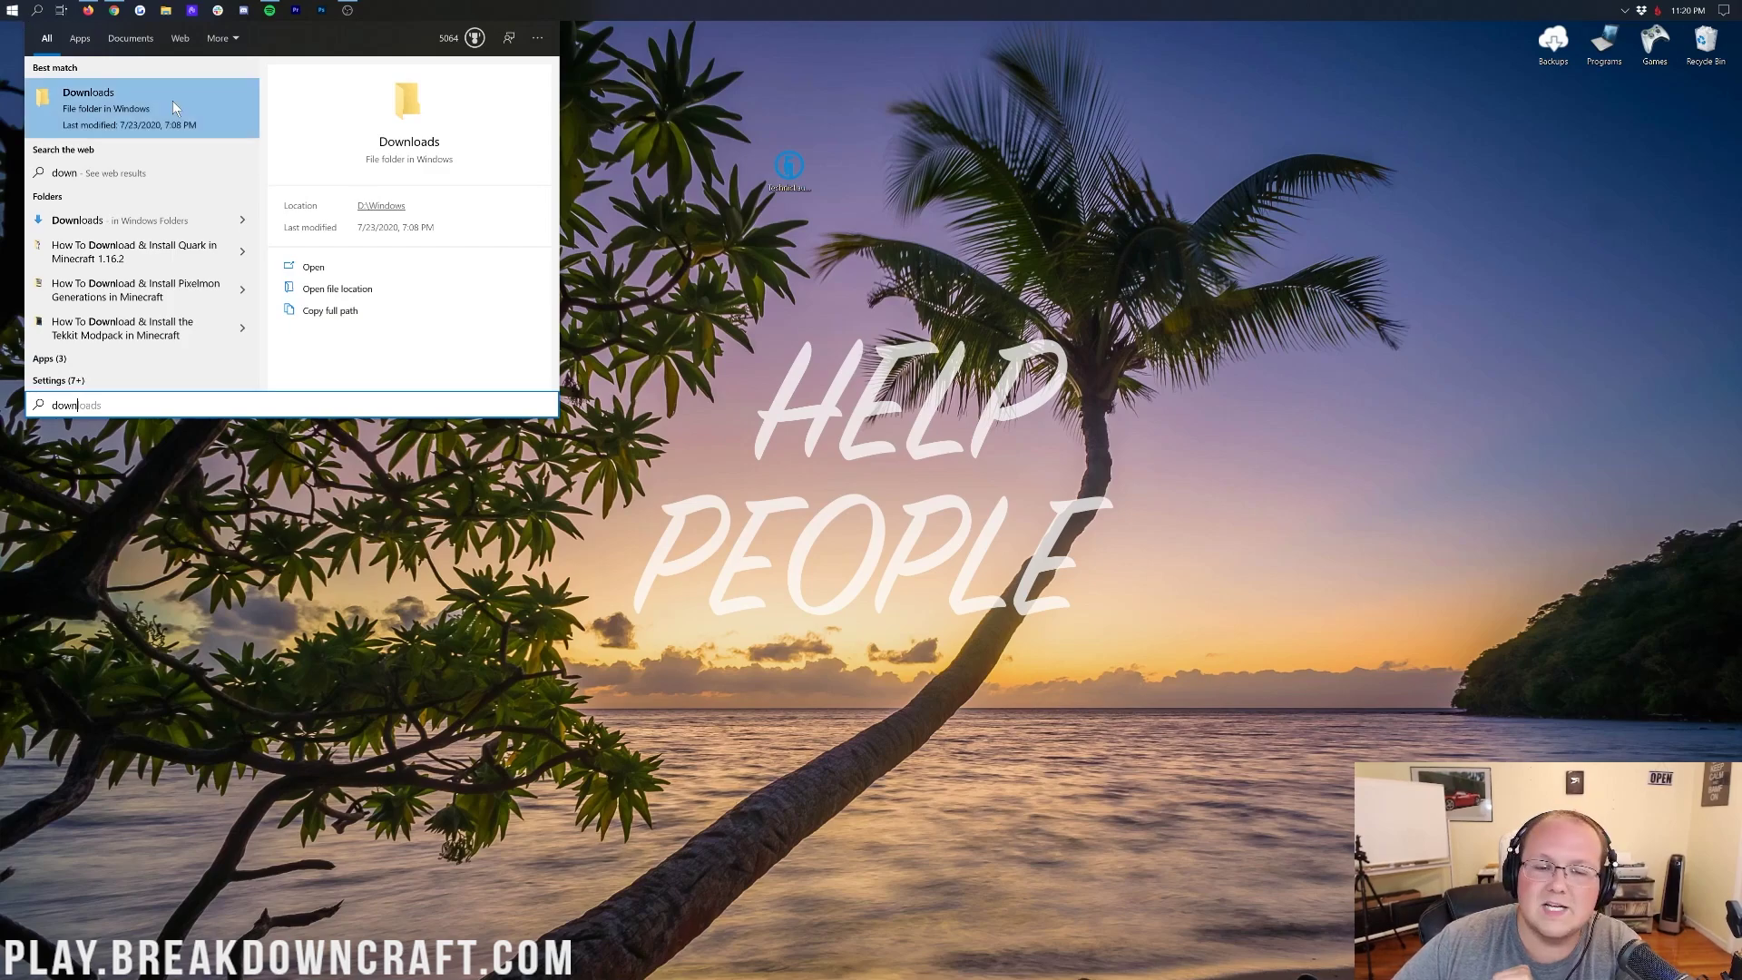
pyautogui.click(98, 124)
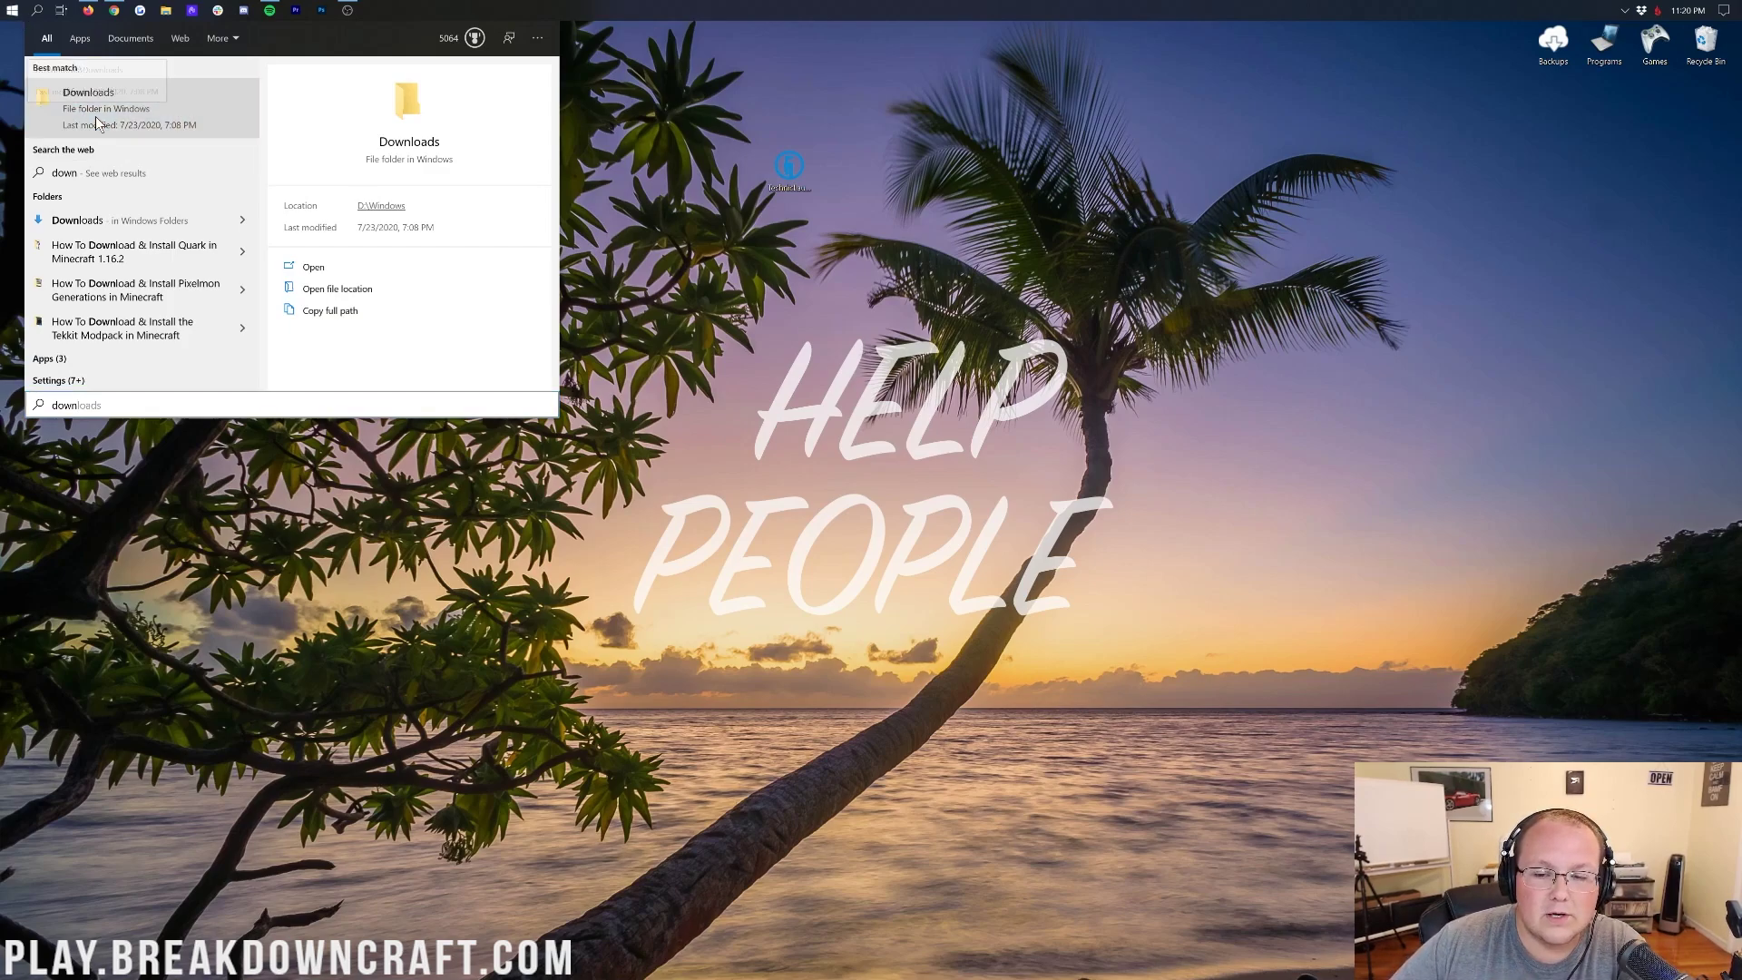
# Run TechnicLauncher from the desktop and install it in Standard mode with the default directory.
pyautogui.moveTo(786, 168)
pyautogui.mouseDown()
pyautogui.moveTo(916, 468)
pyautogui.moveTo(292, 350)
pyautogui.moveTo(865, 207)
pyautogui.moveTo(798, 166)
pyautogui.mouseUp()
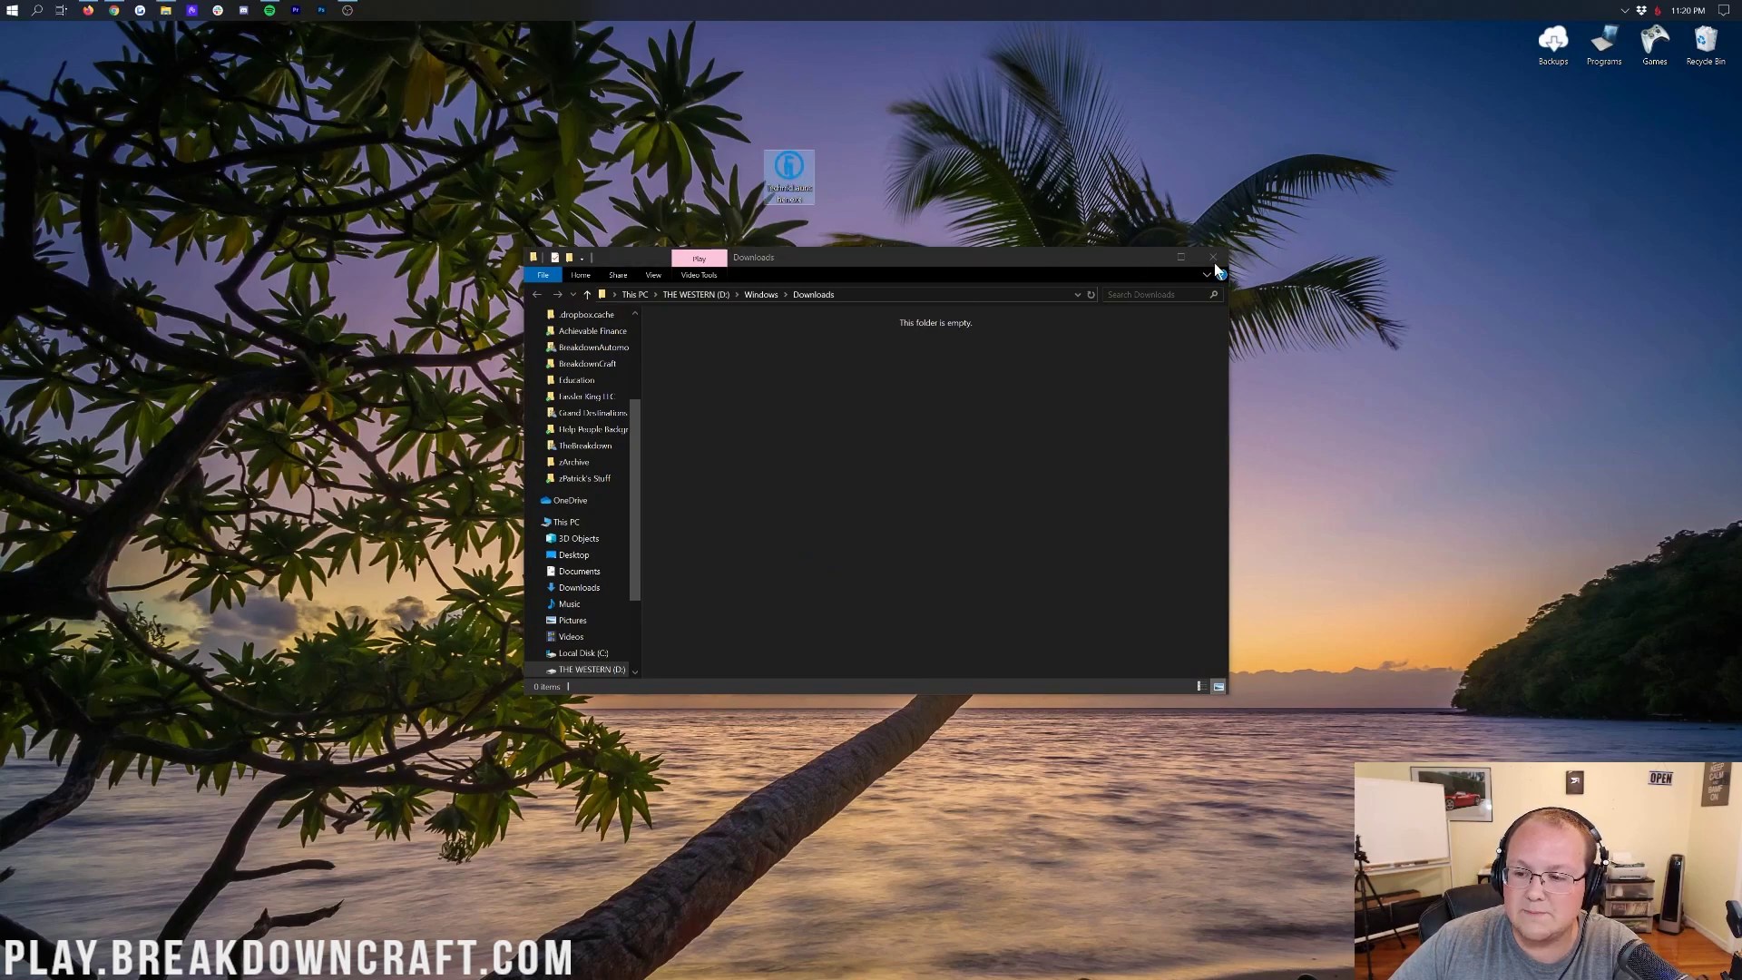
pyautogui.doubleClick(798, 166)
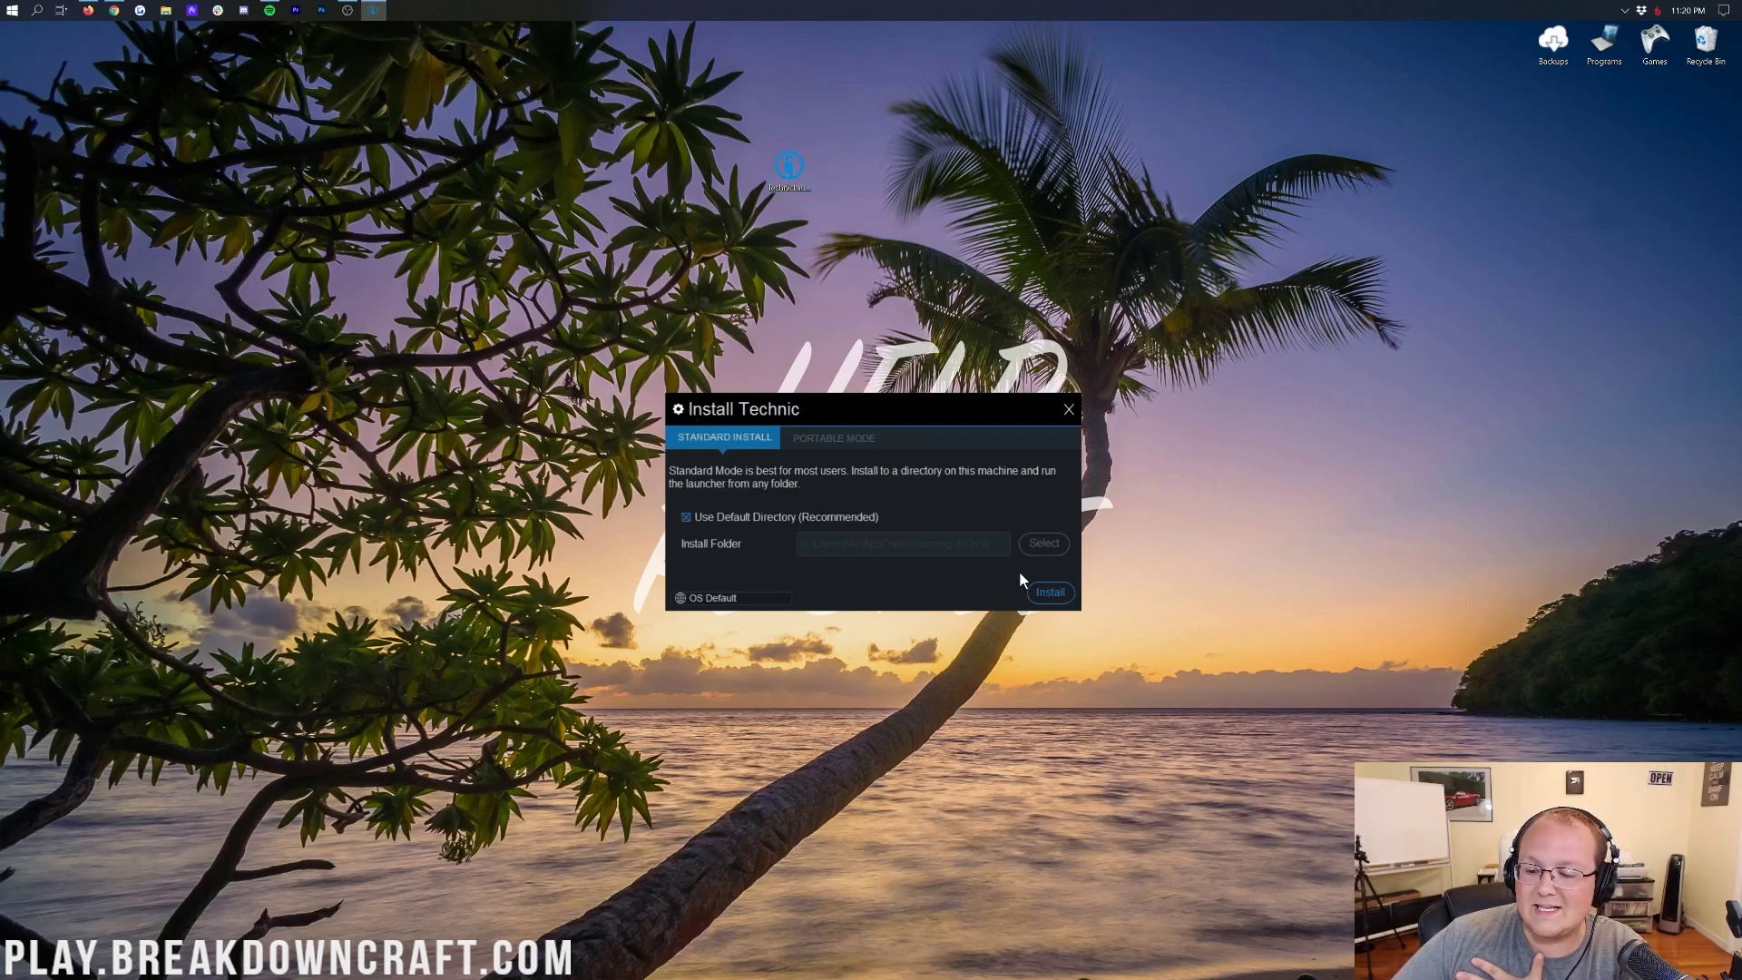
pyautogui.click(1045, 595)
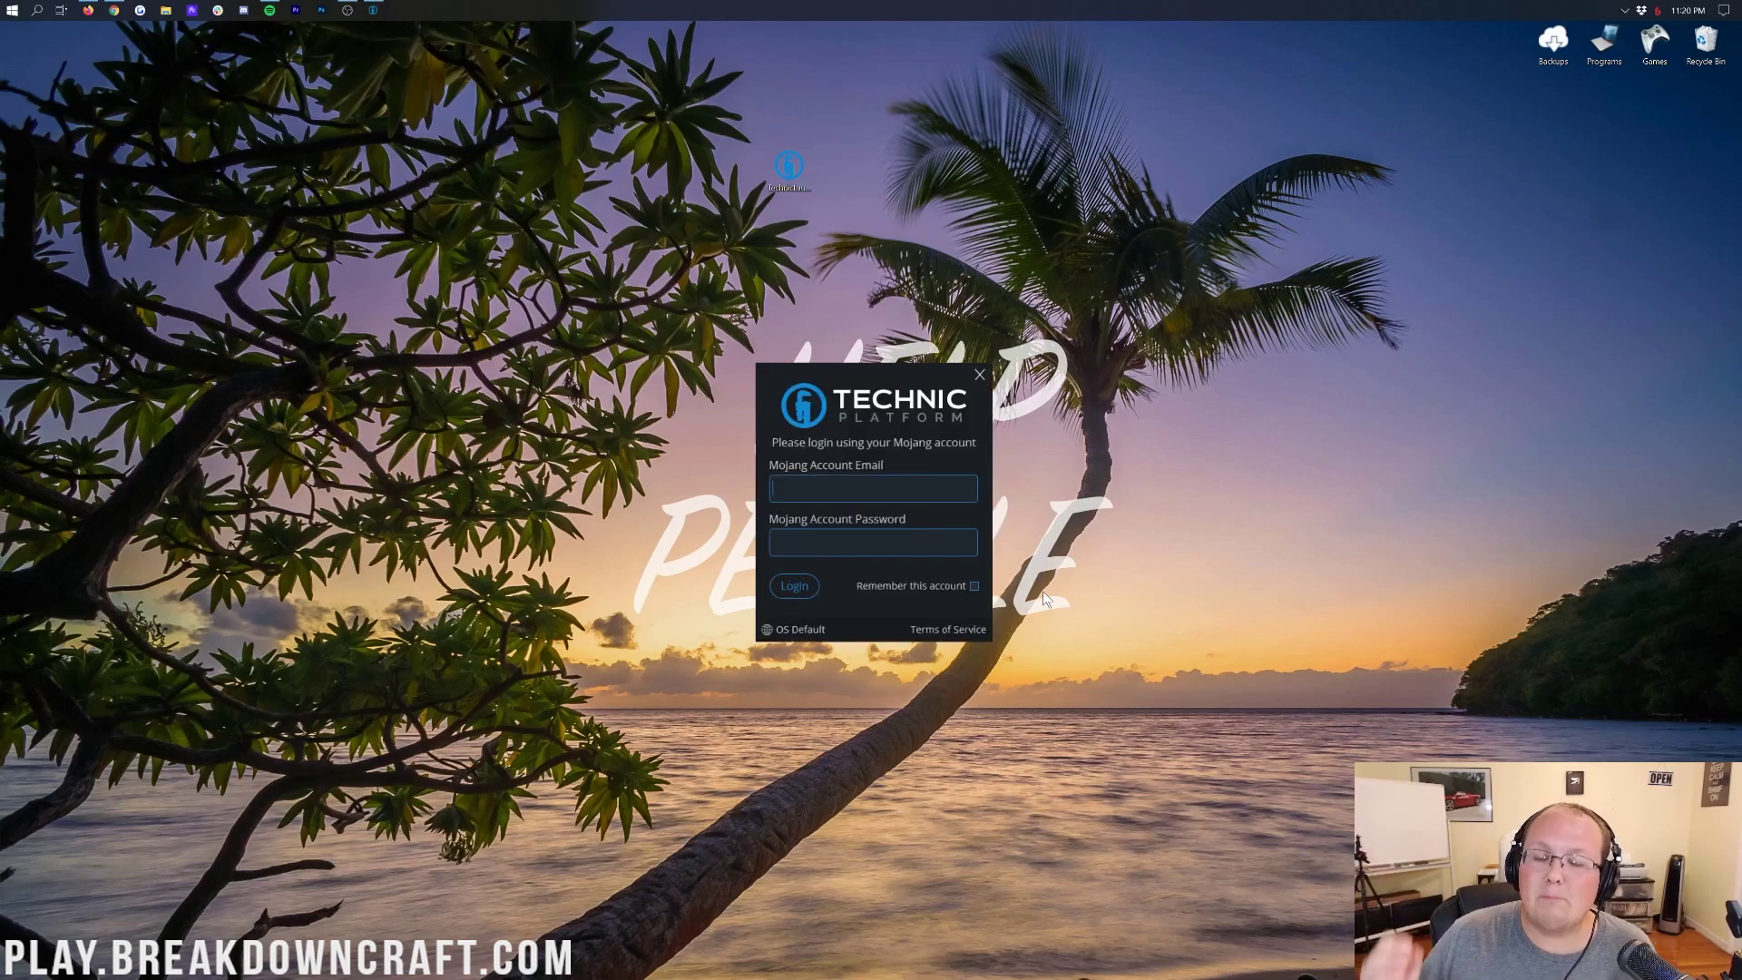
# Open the Minecraft Launcher and display its list of saved accounts.
pyautogui.click(6, 9)
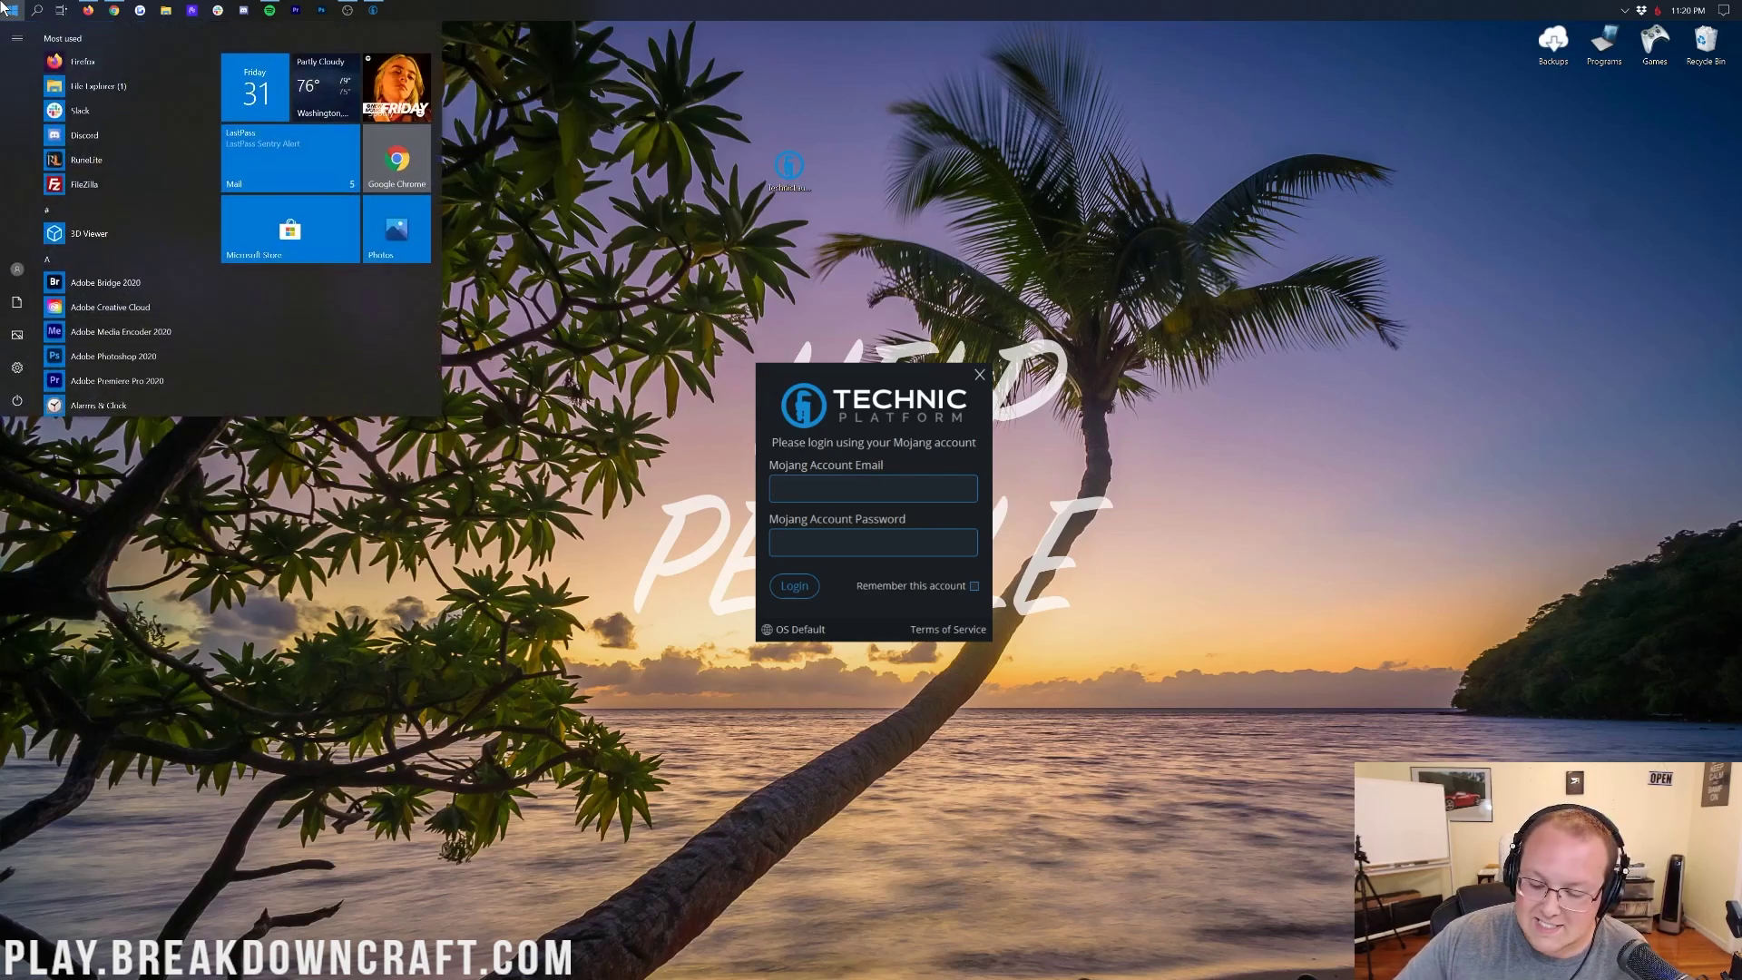
pyautogui.write('min')
pyautogui.press('Return')
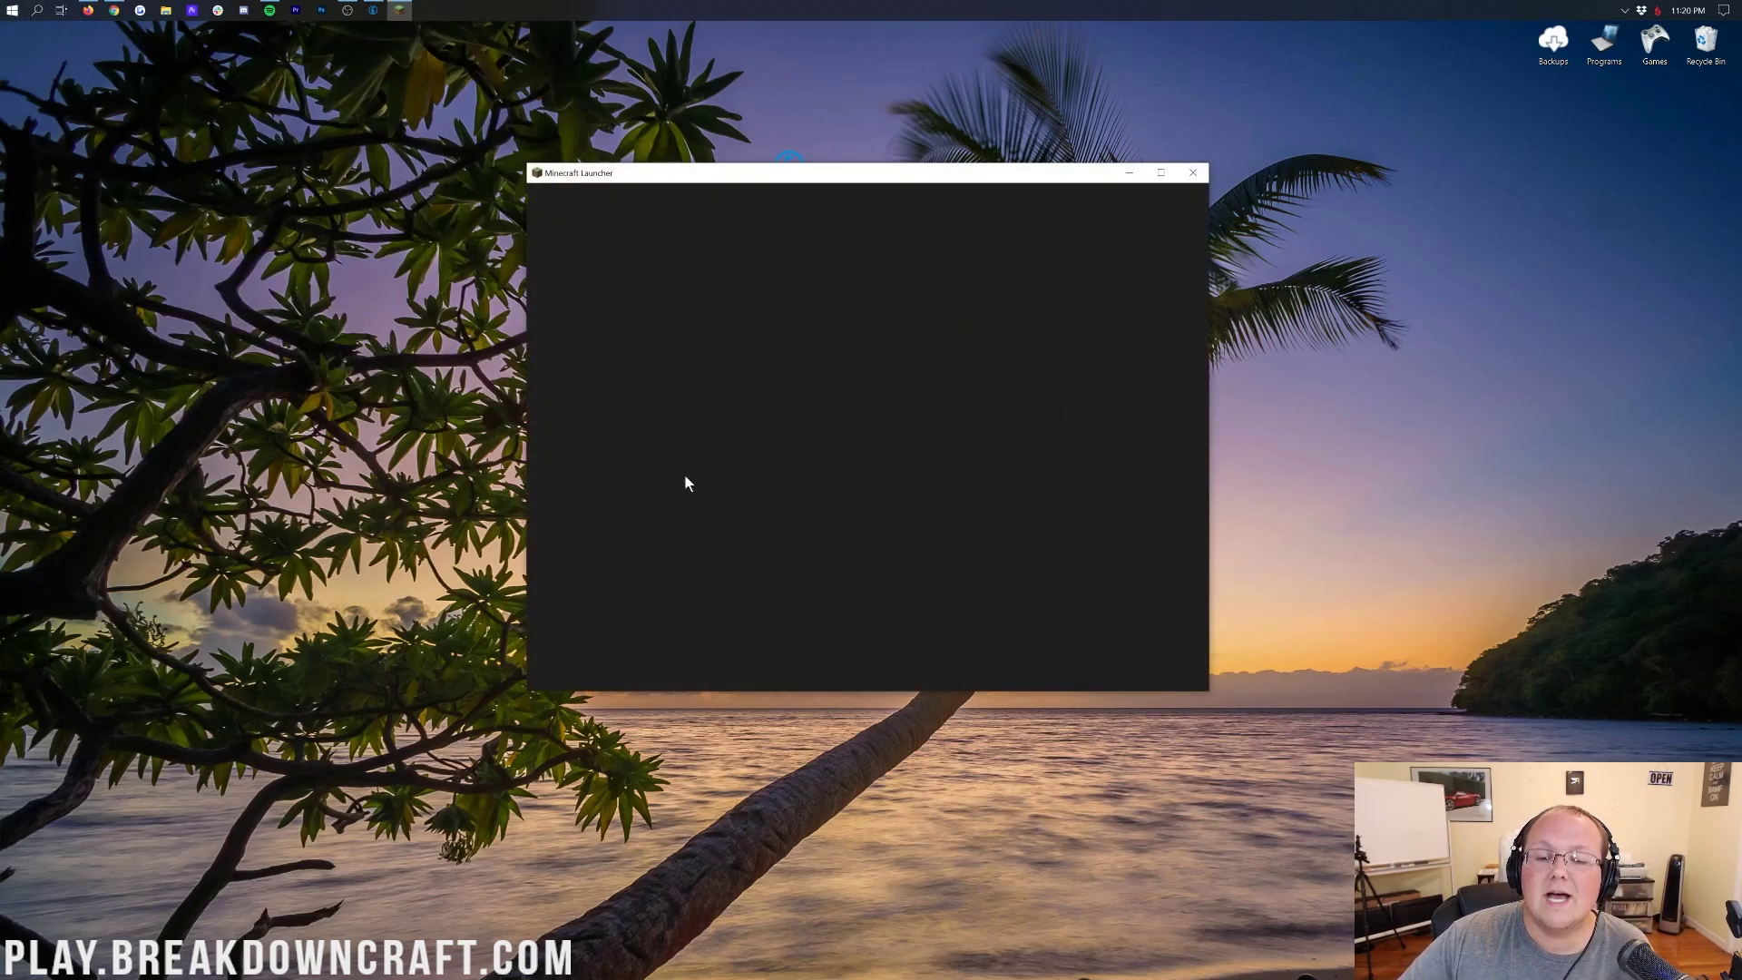
pyautogui.click(581, 201)
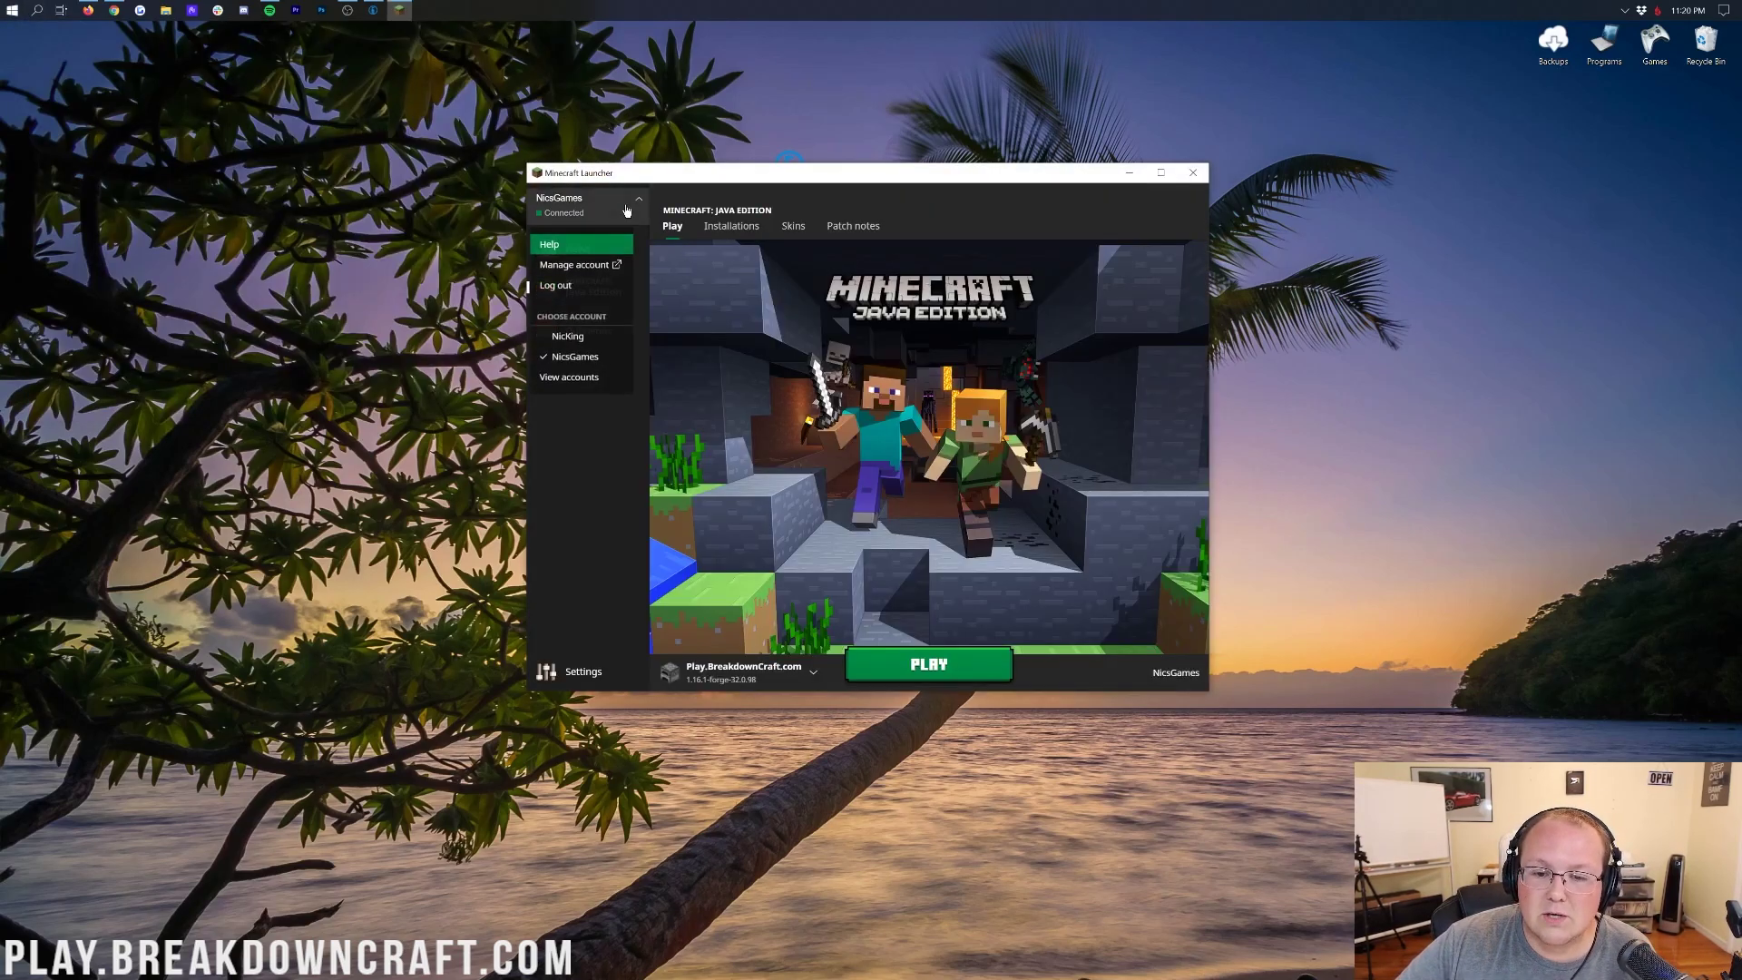
pyautogui.click(580, 378)
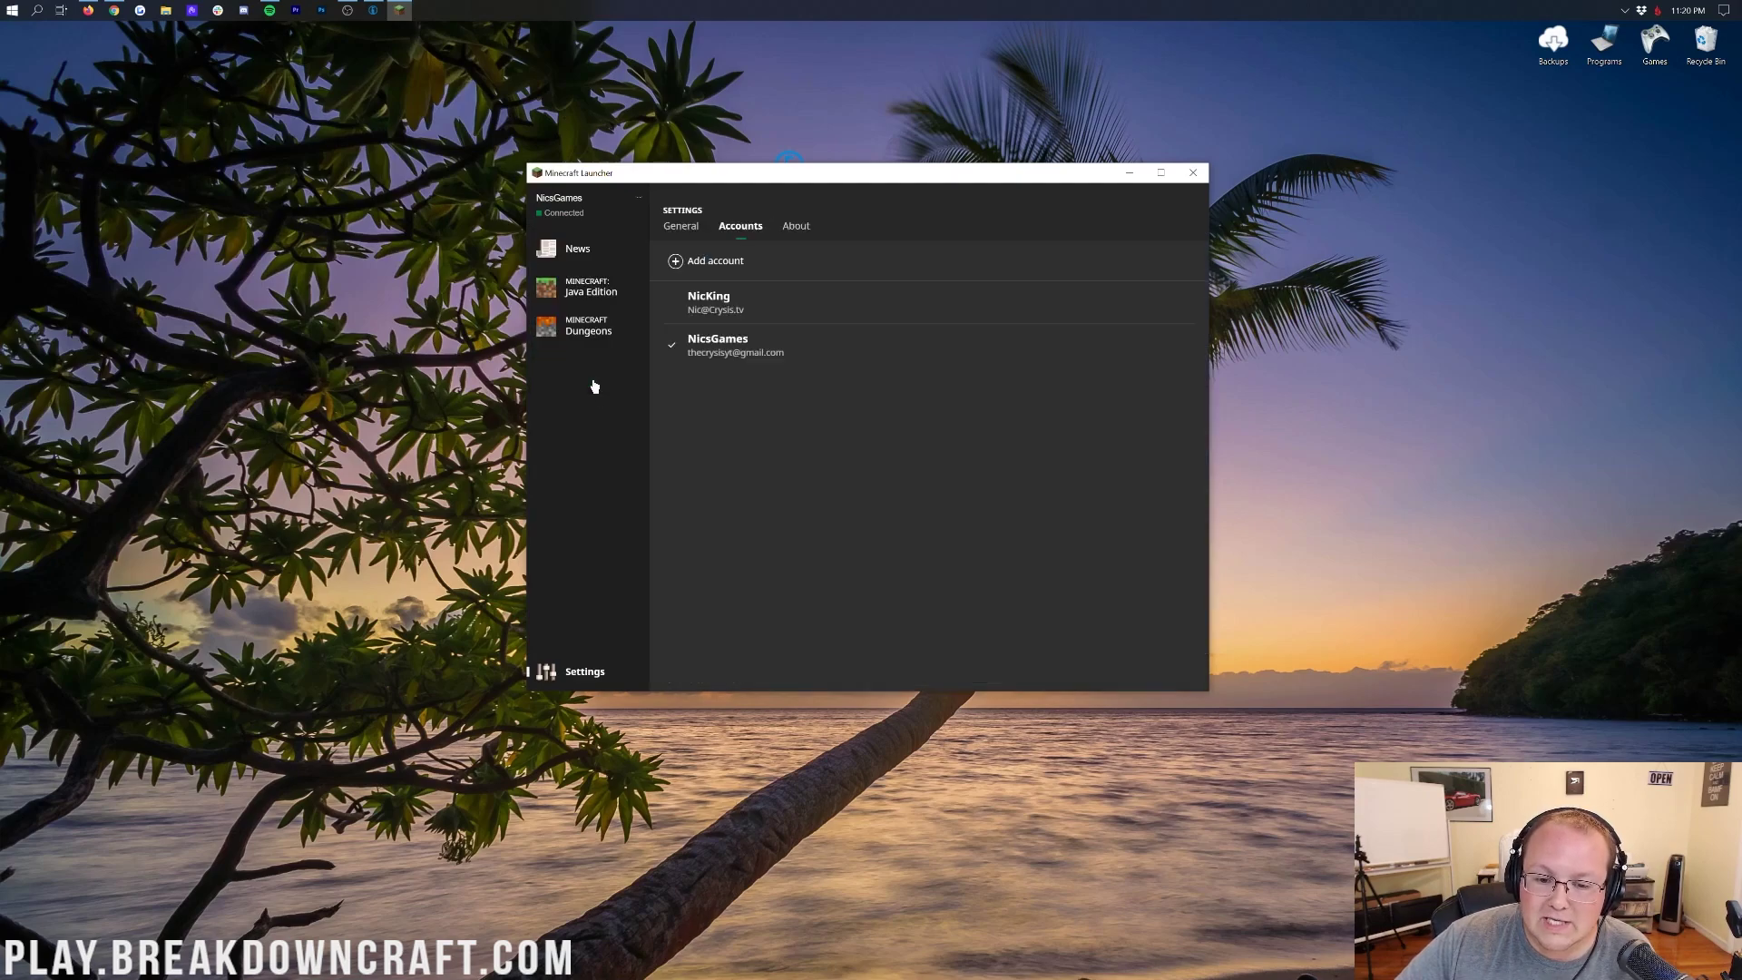
# View the Add account login form without filling it in, and close the Minecraft Launcher.
pyautogui.click(712, 263)
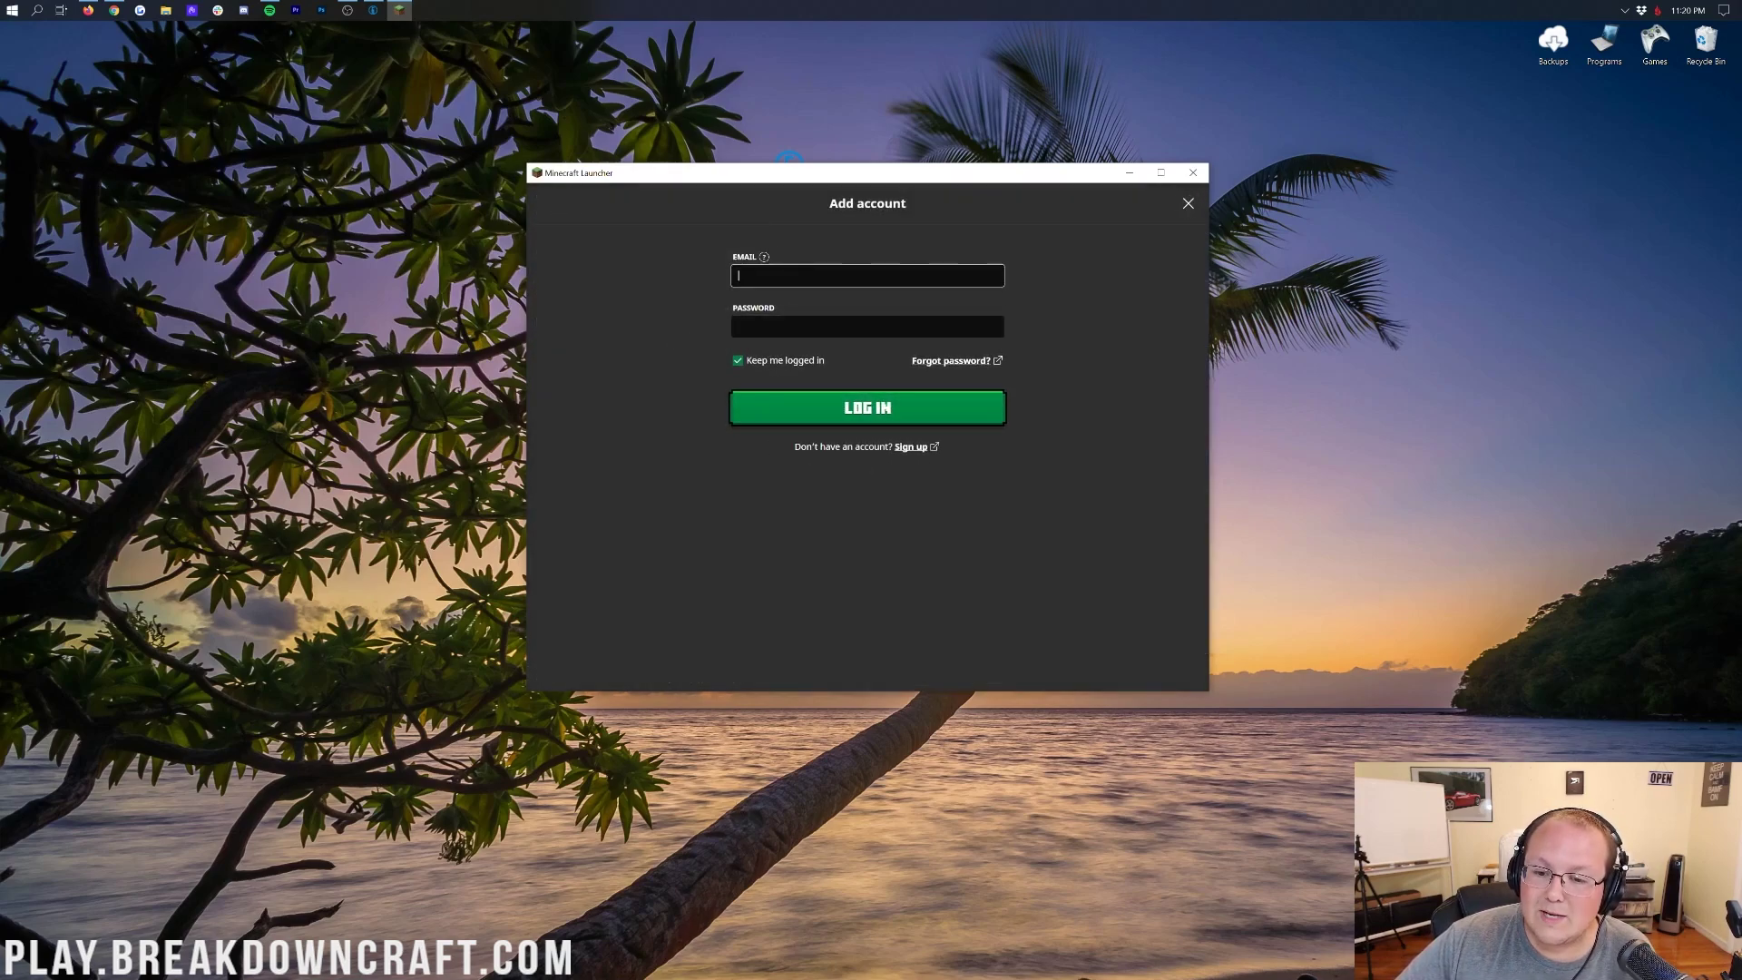
pyautogui.click(1188, 203)
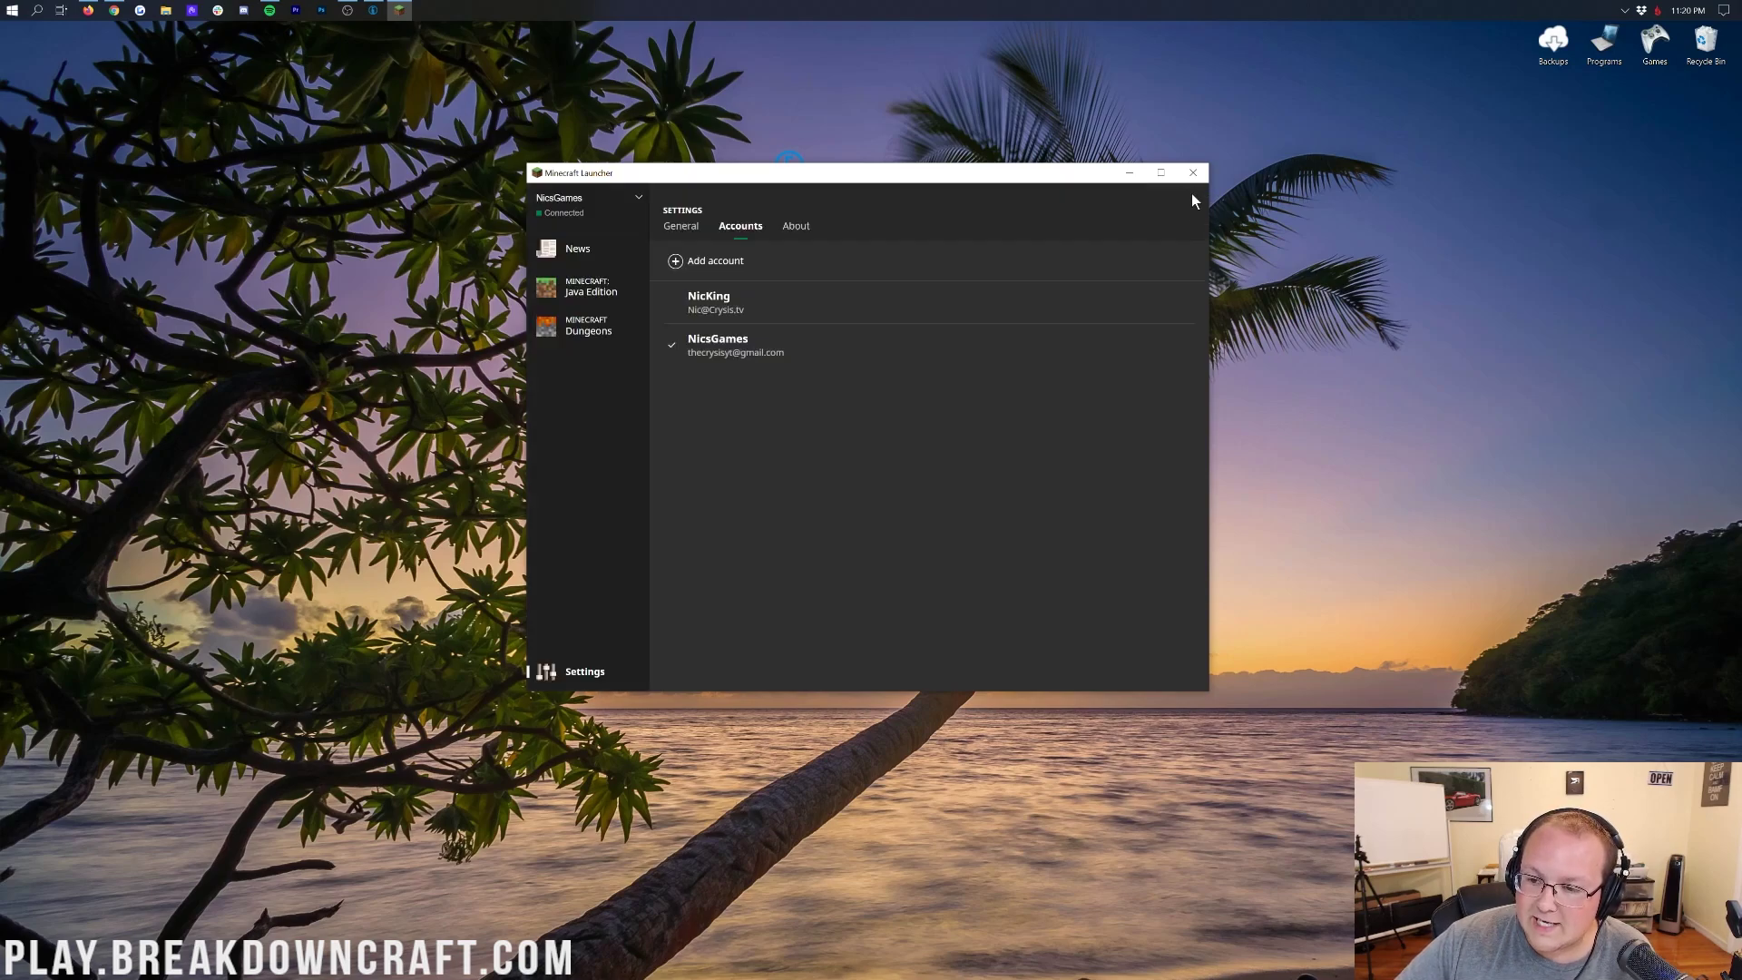
pyautogui.click(1193, 173)
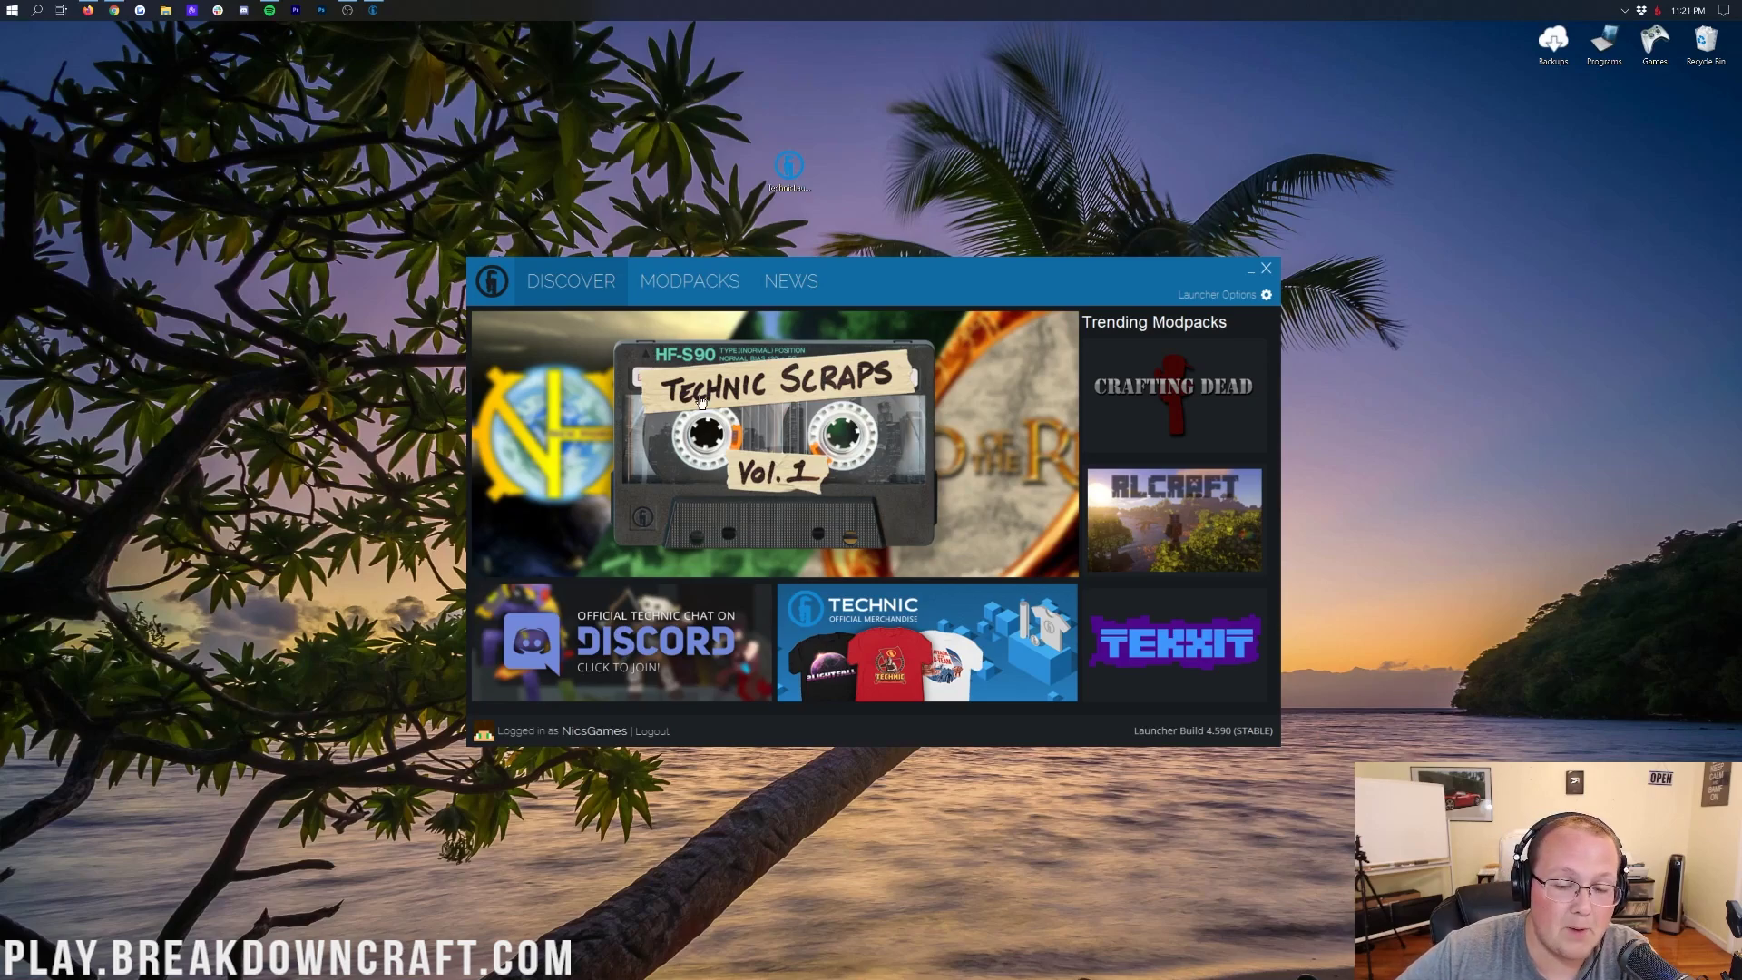
# Browse the Technic modpacks one by one: Attack of the B-Team, Blightfall, Hexxit, Tekkit, Tekkit Legends and Vanilla.
pyautogui.click(698, 281)
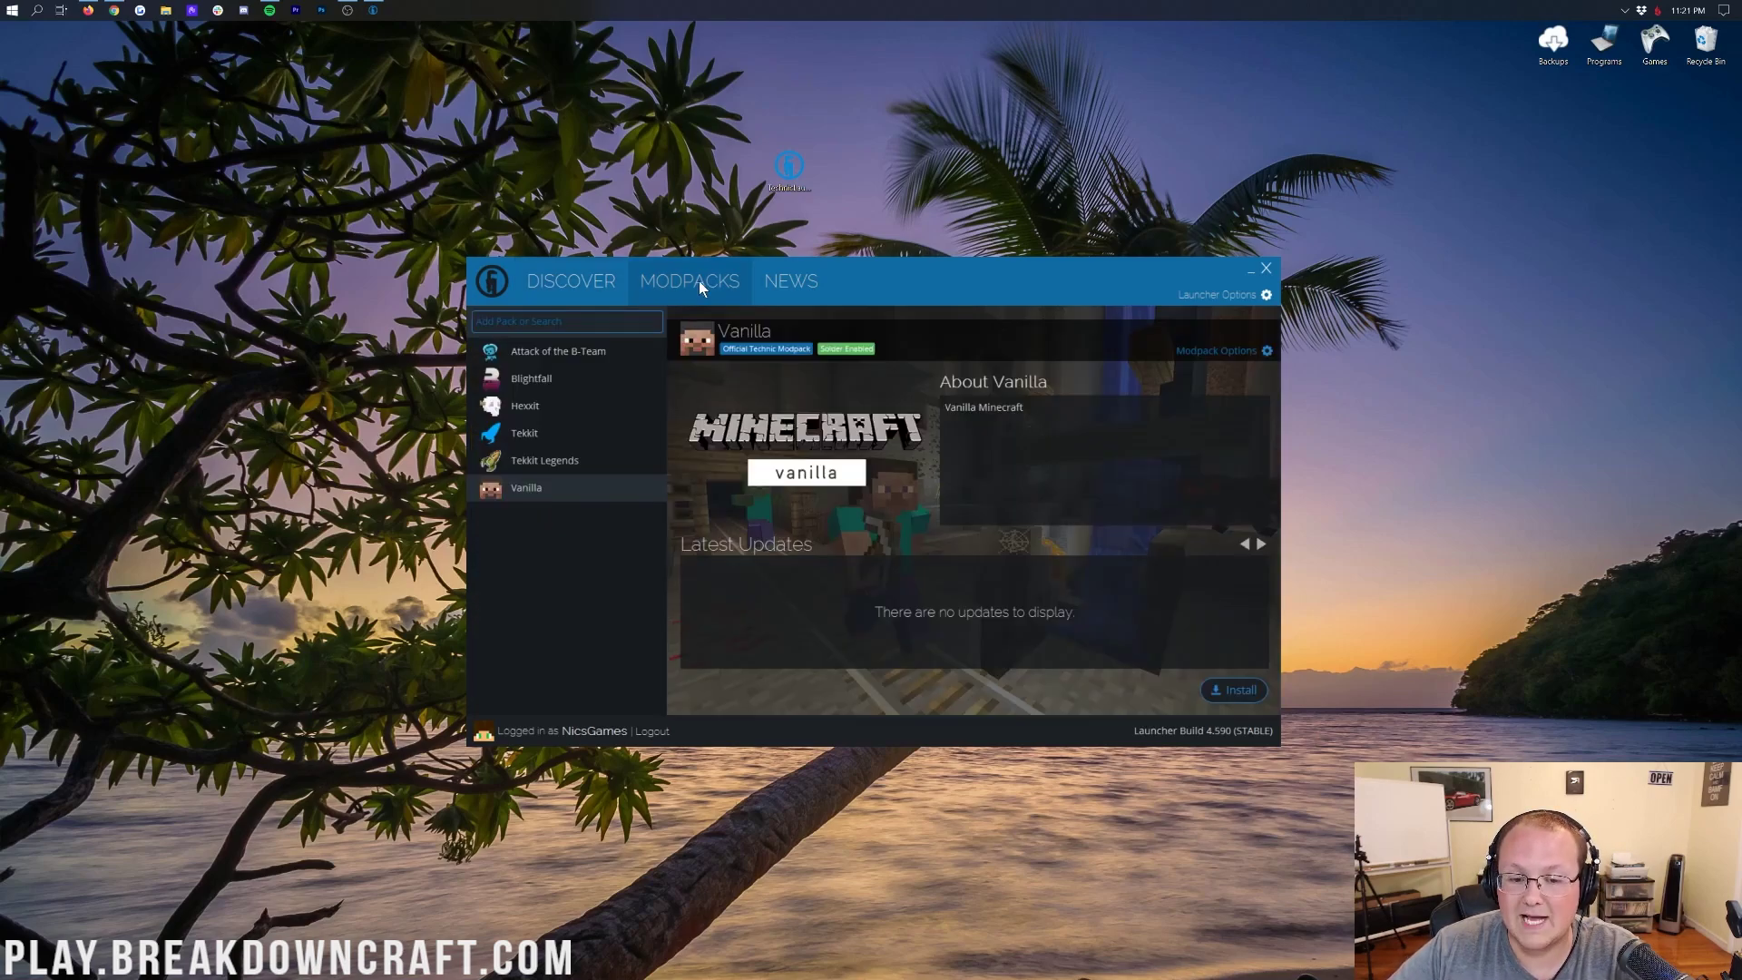
pyautogui.click(551, 354)
pyautogui.click(548, 381)
pyautogui.click(545, 407)
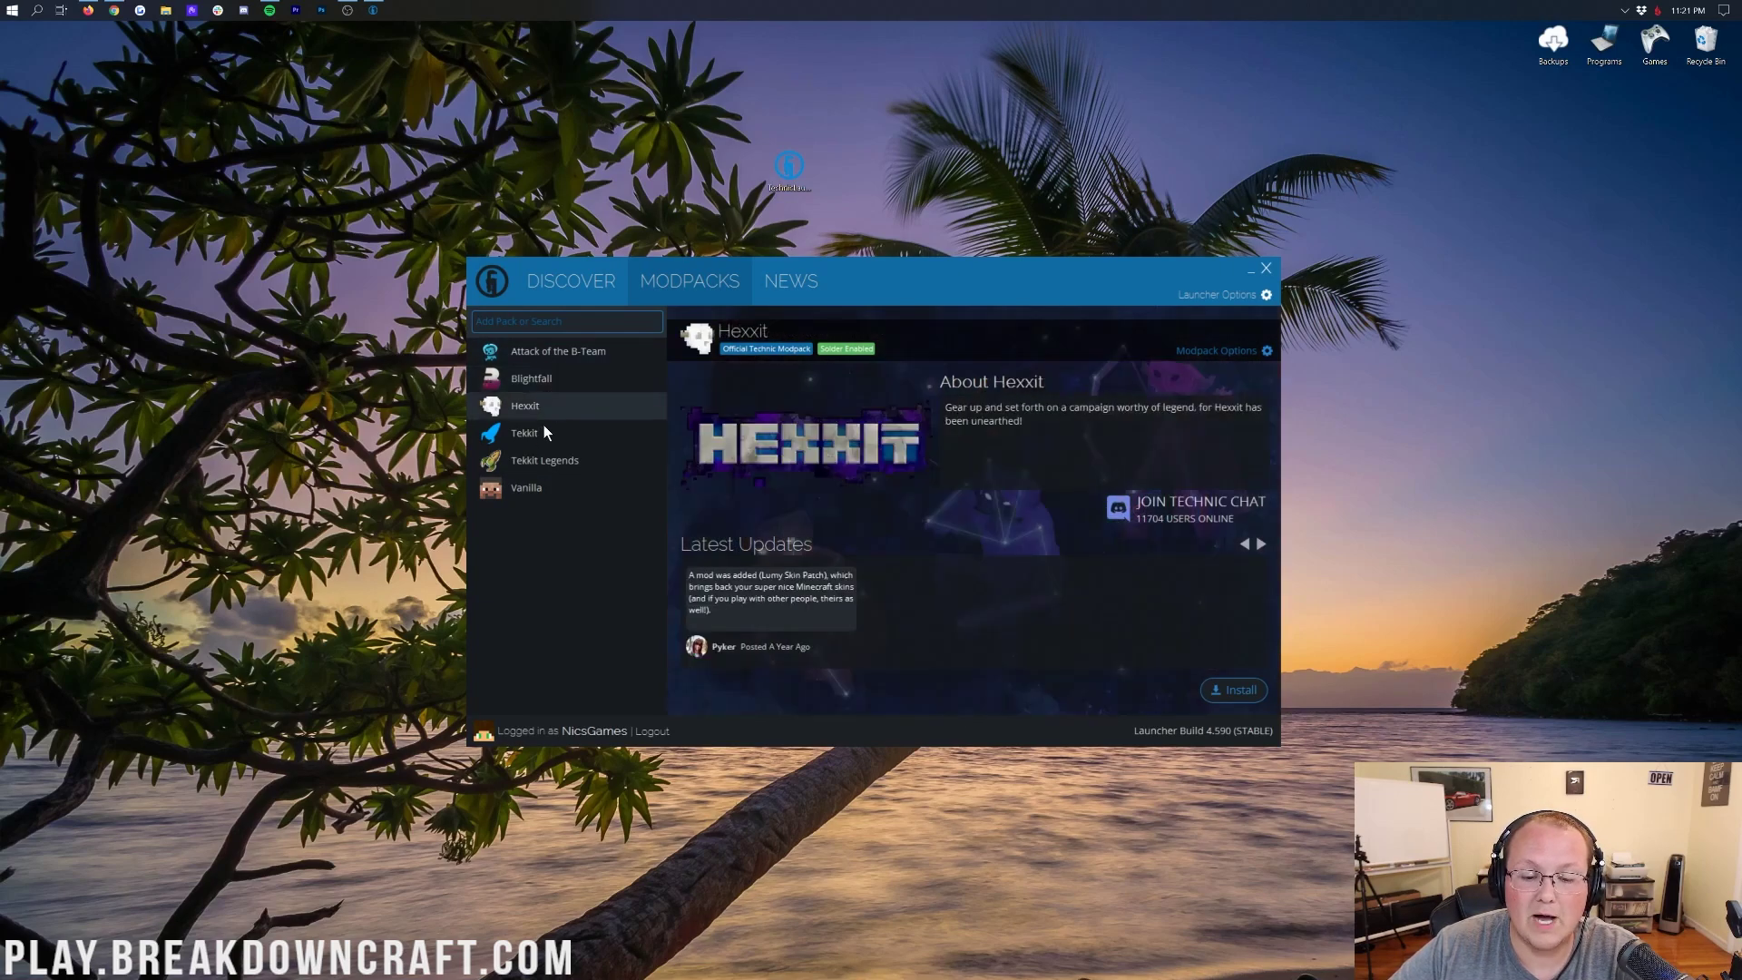
pyautogui.click(541, 434)
pyautogui.click(535, 460)
pyautogui.click(530, 487)
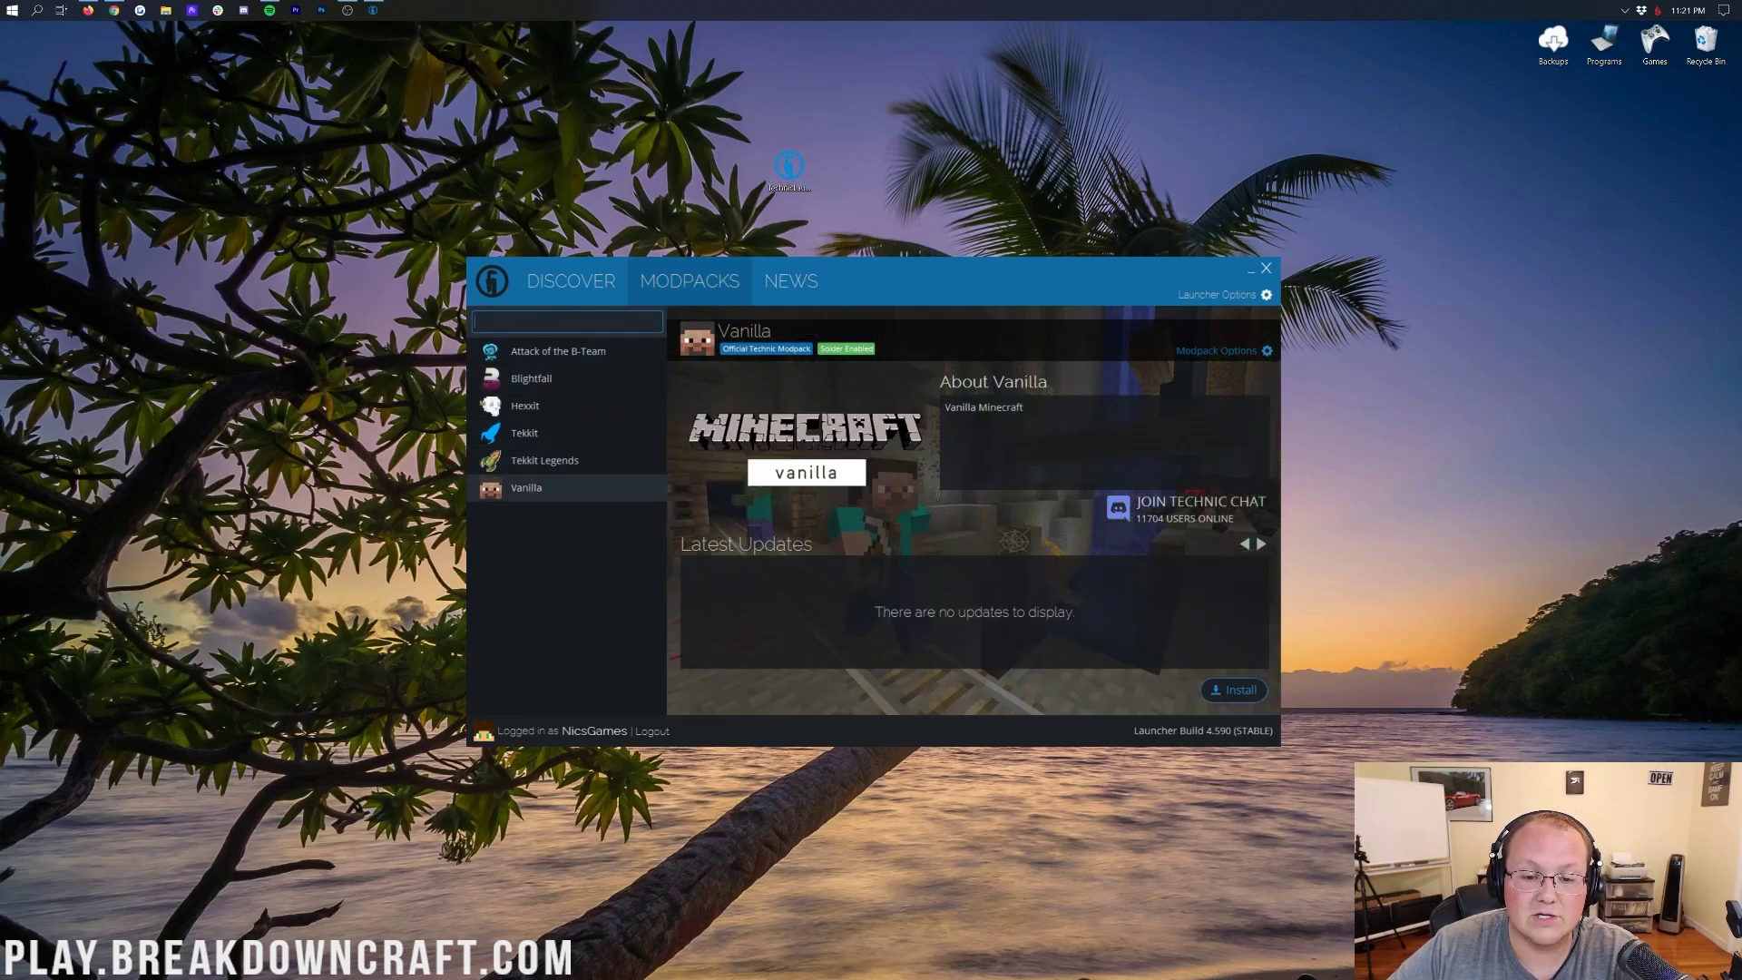
# Look through the Technic news and open the article on the "Bad login" error on some older modpacks.
pyautogui.click(769, 294)
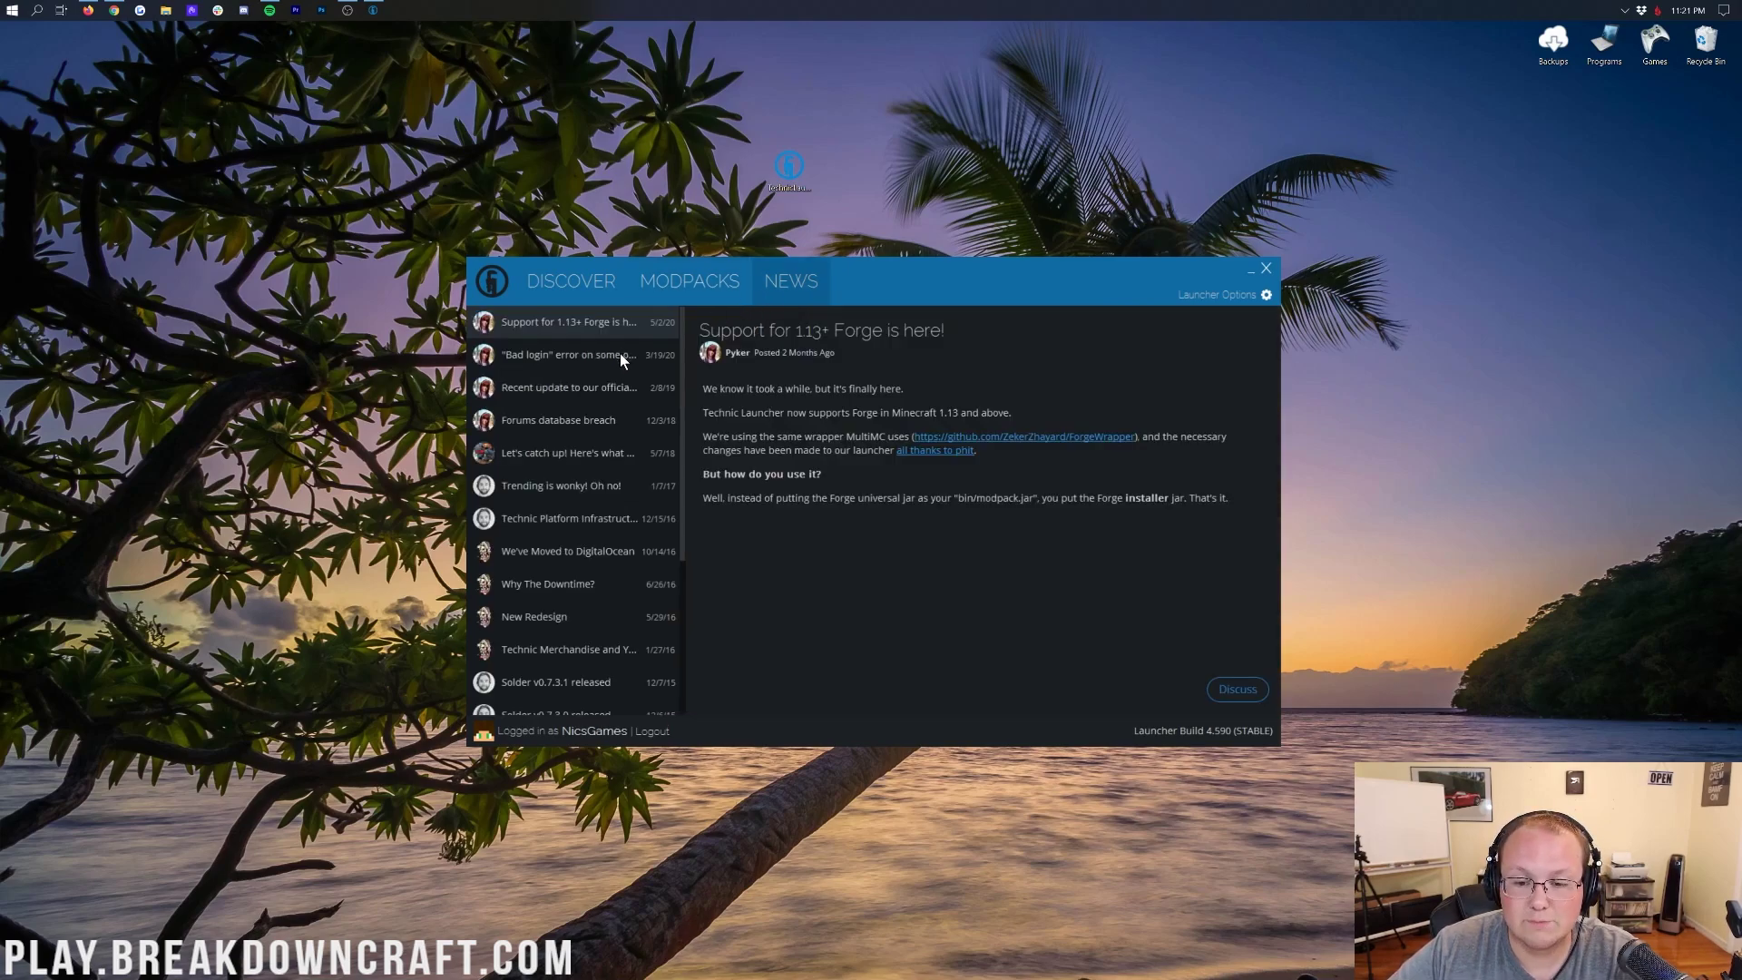
pyautogui.scroll(-3, 618, 361)
pyautogui.scroll(3, 623, 390)
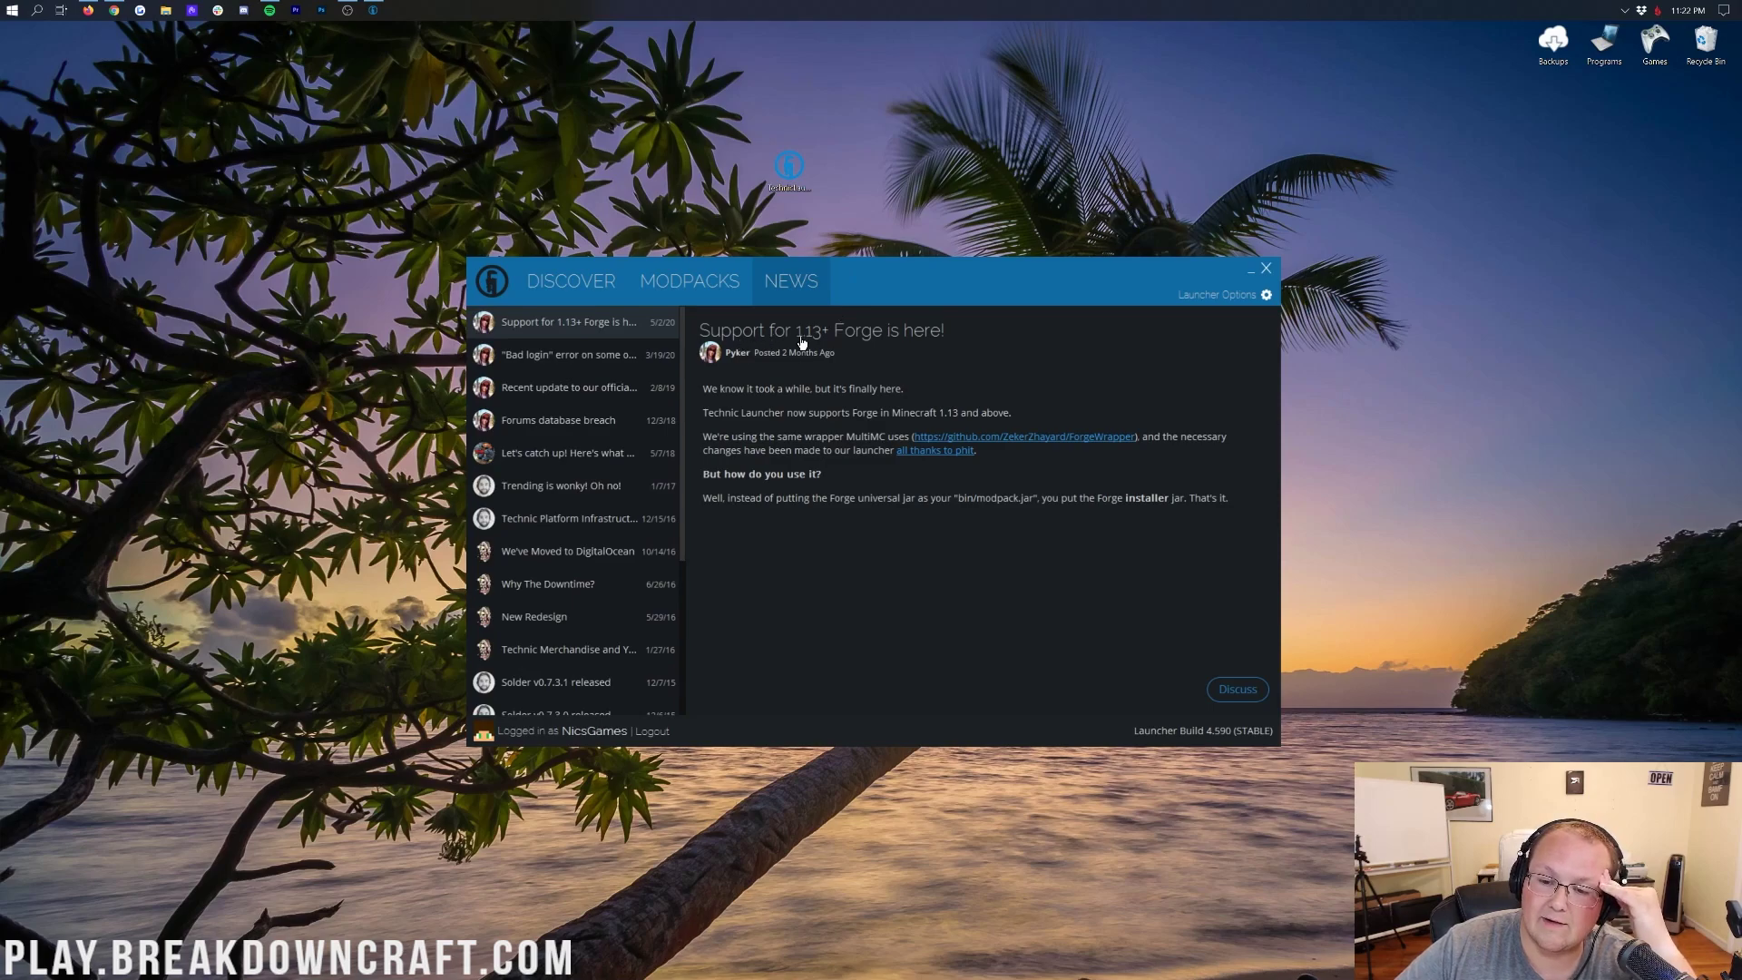
pyautogui.click(563, 354)
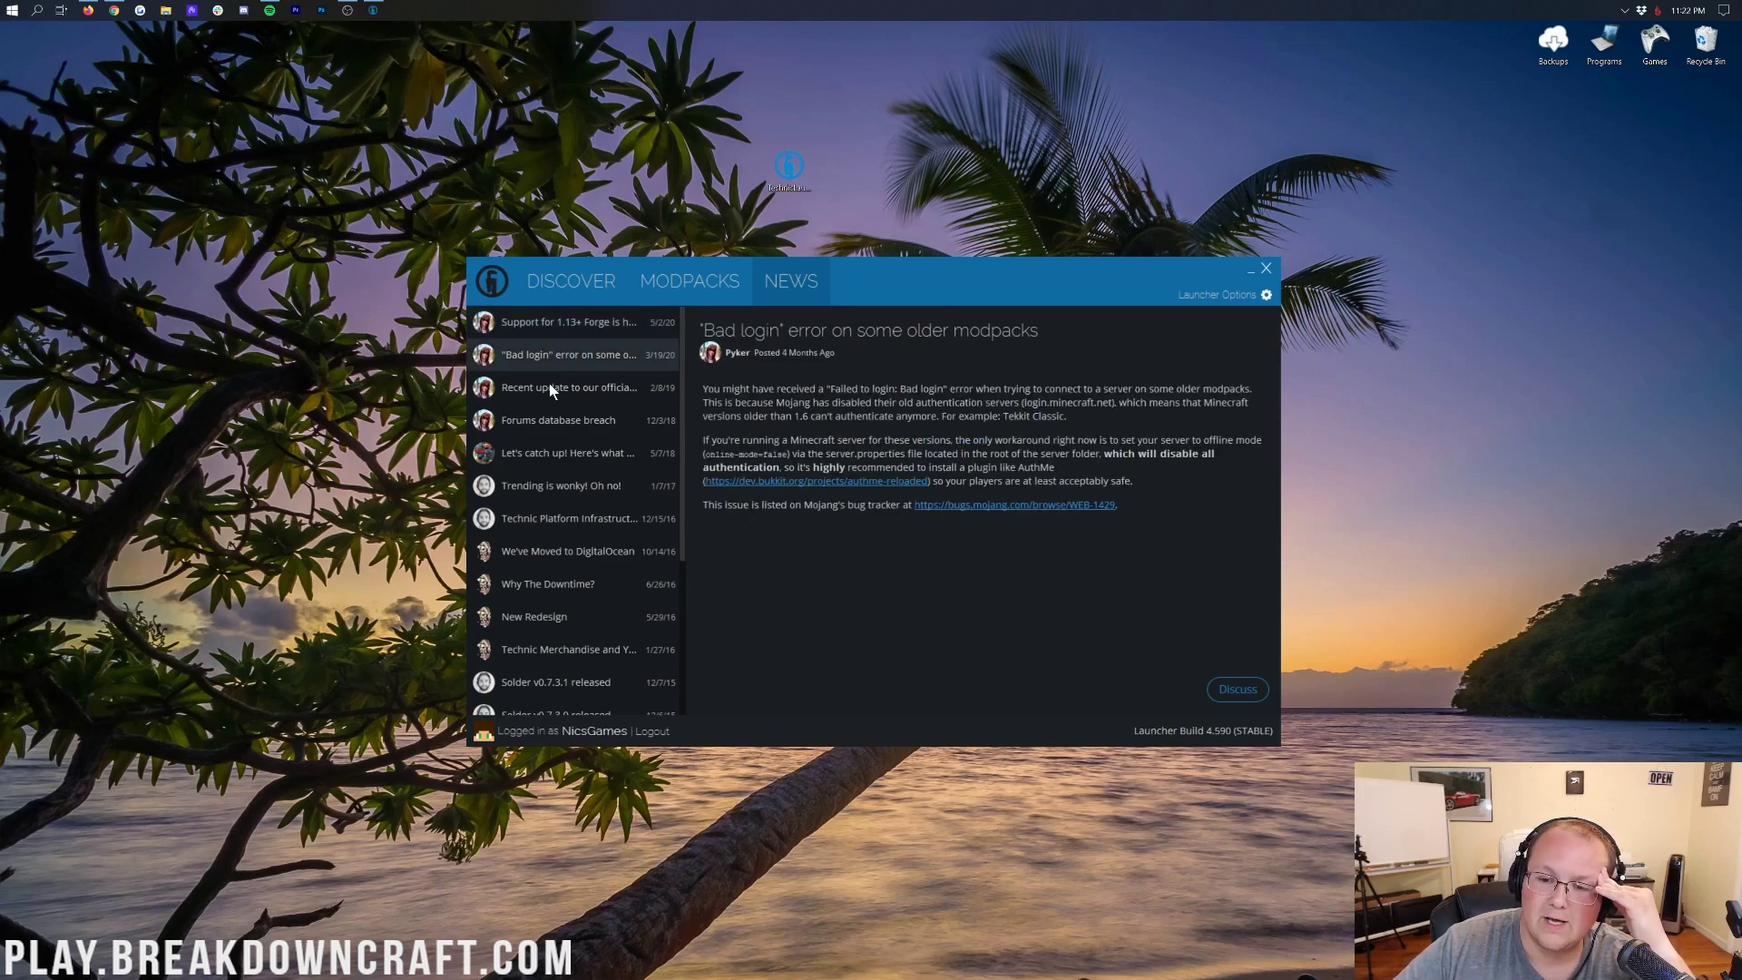
# Look through older Technic news articles, including We've Moved to DigitalOcean and Come Check Out Blightfall!
pyautogui.click(556, 388)
pyautogui.click(541, 421)
pyautogui.click(545, 518)
pyautogui.click(549, 550)
pyautogui.scroll(-3, 553, 563)
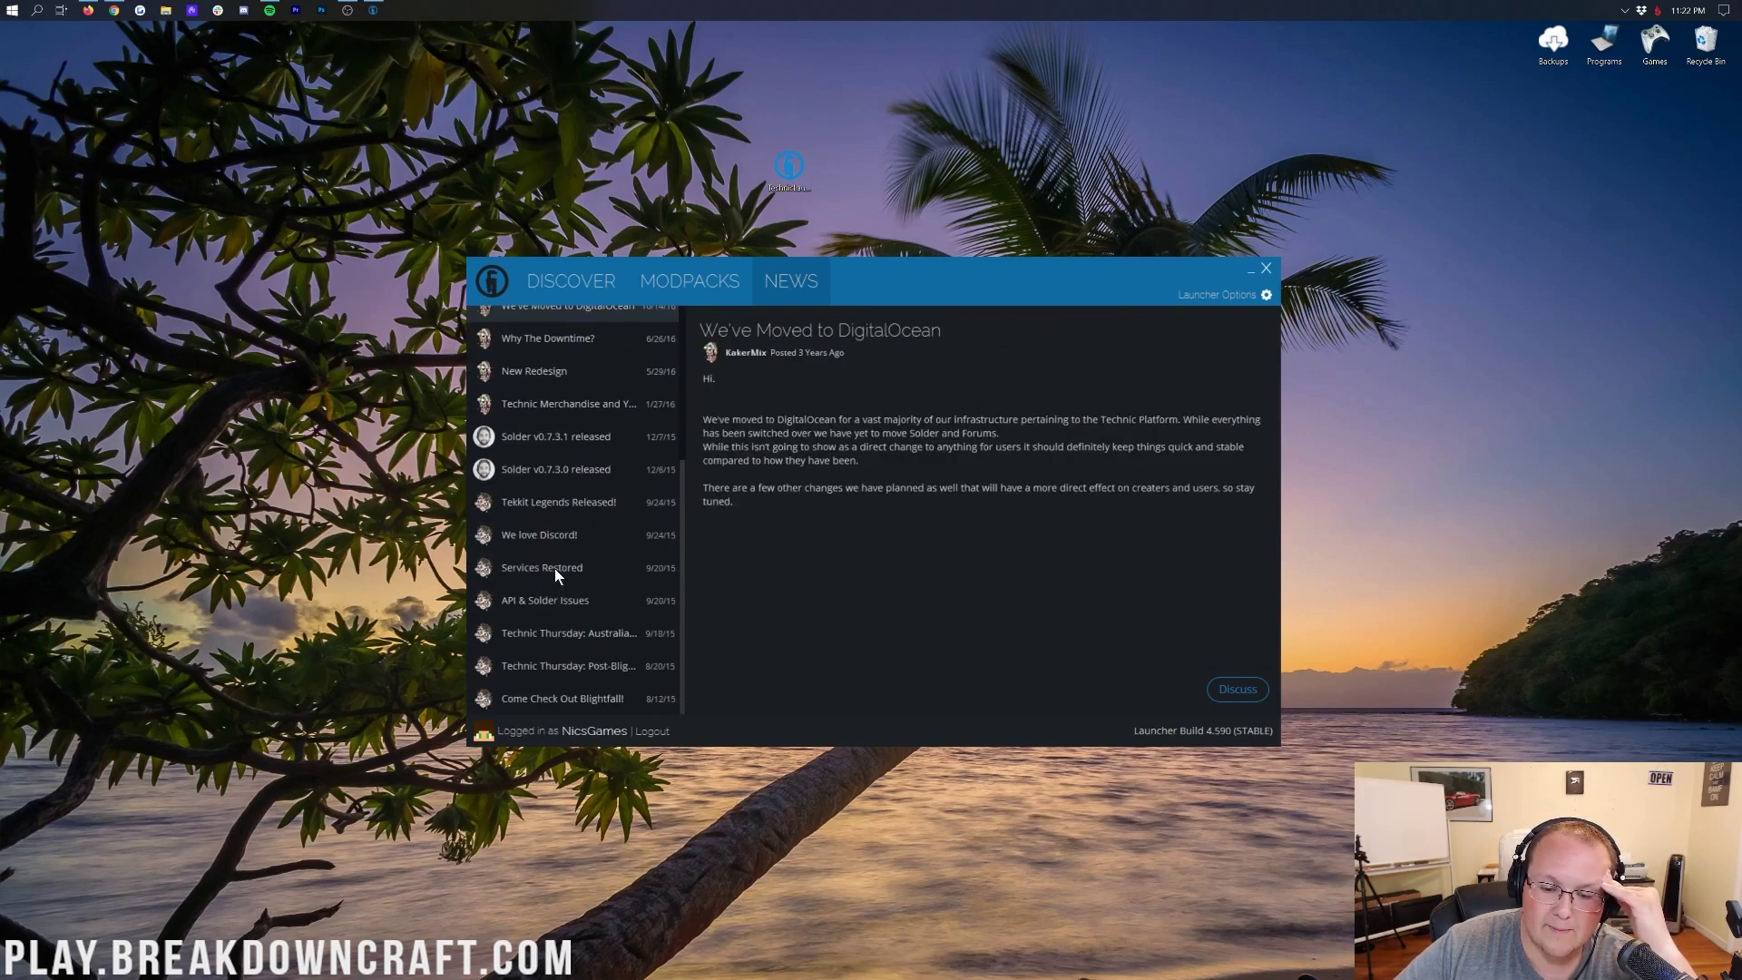
pyautogui.click(546, 694)
pyautogui.scroll(3, 586, 381)
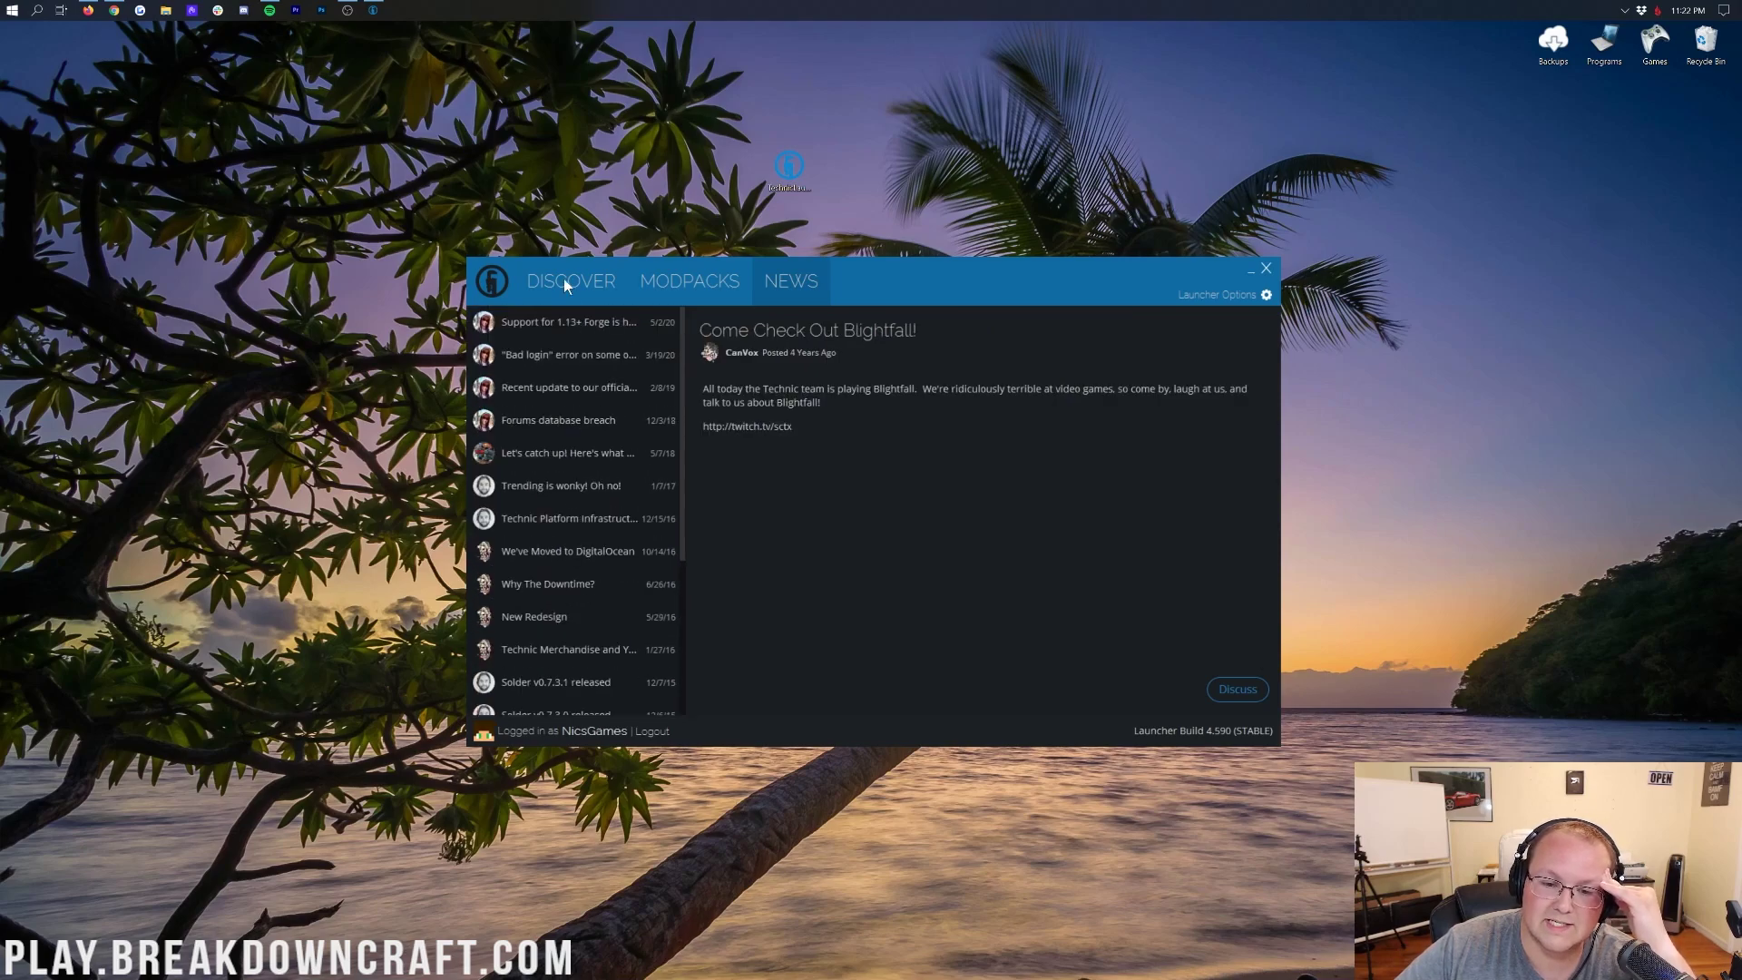
# Return to the modpack list and install the Tekkit modpack.
pyautogui.click(687, 285)
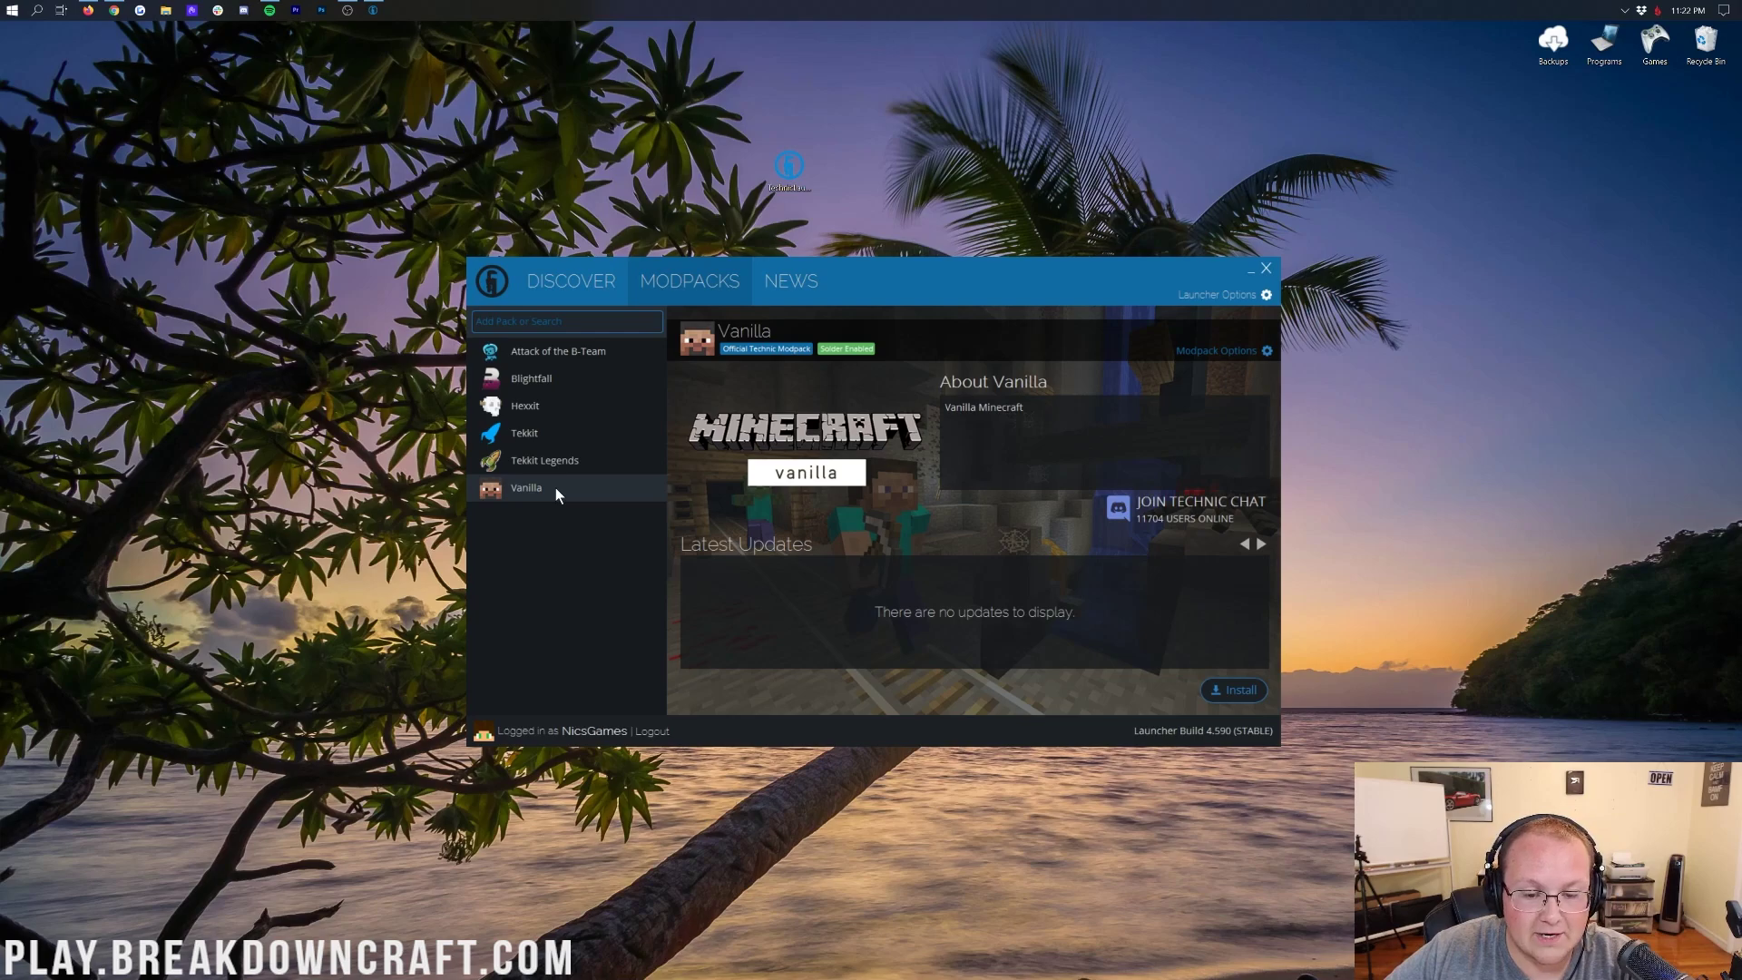
pyautogui.click(542, 435)
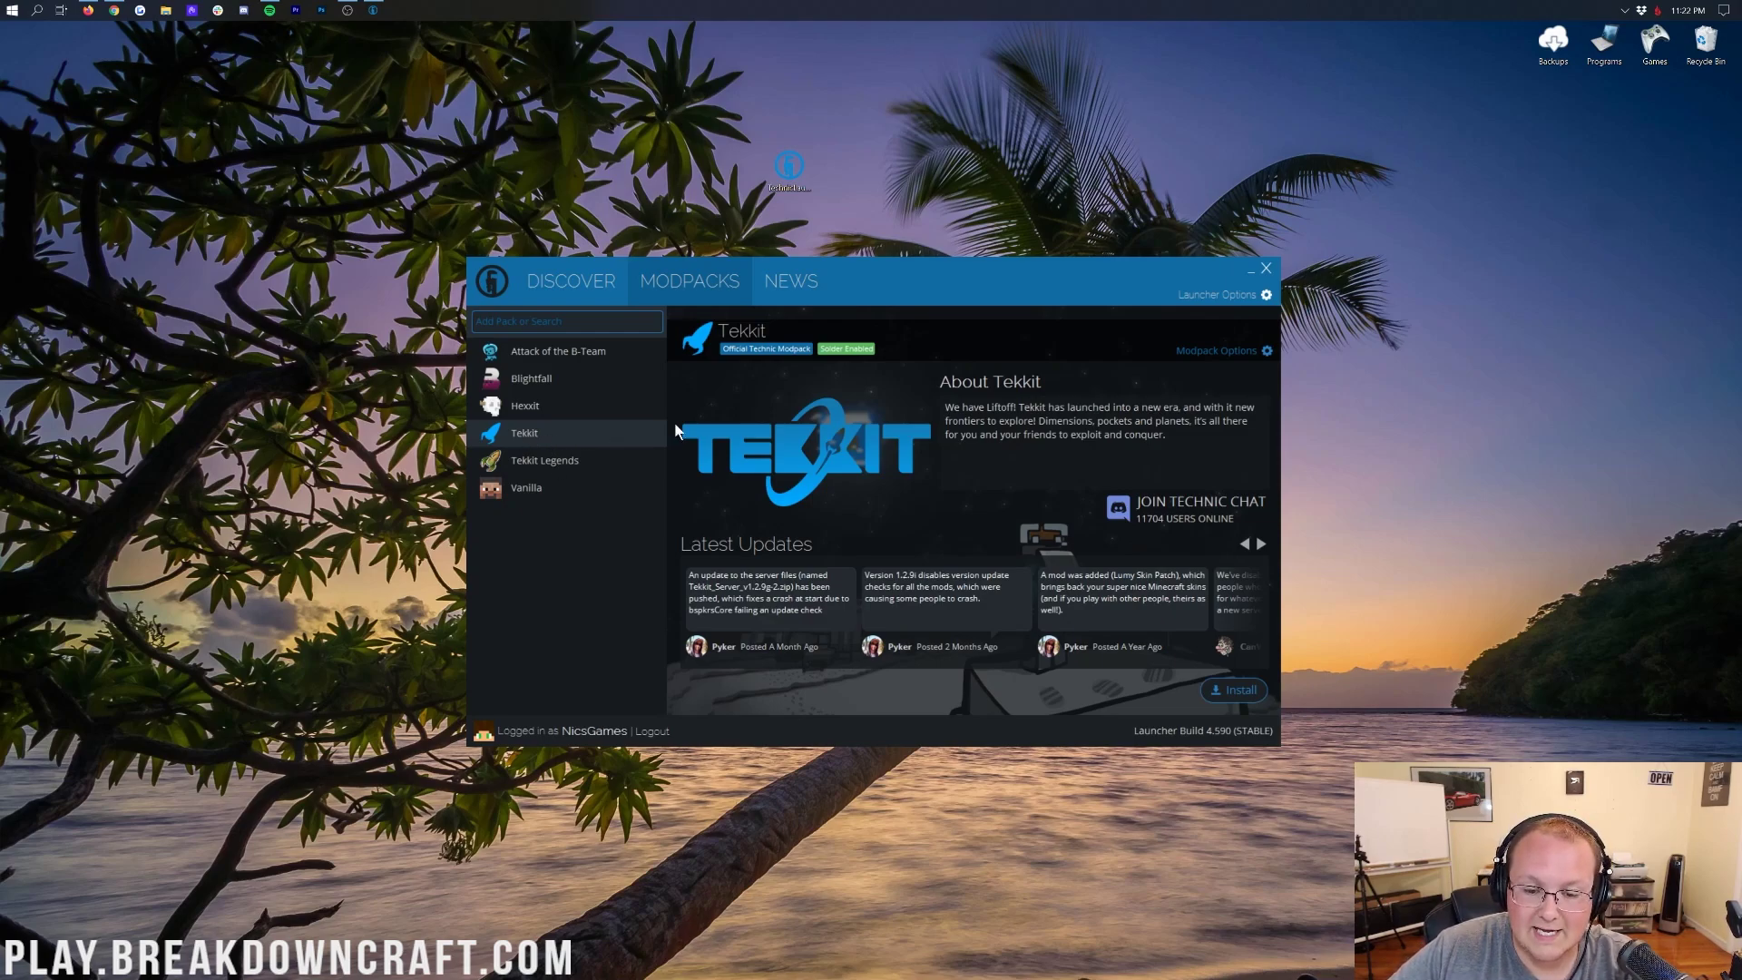
pyautogui.click(1217, 690)
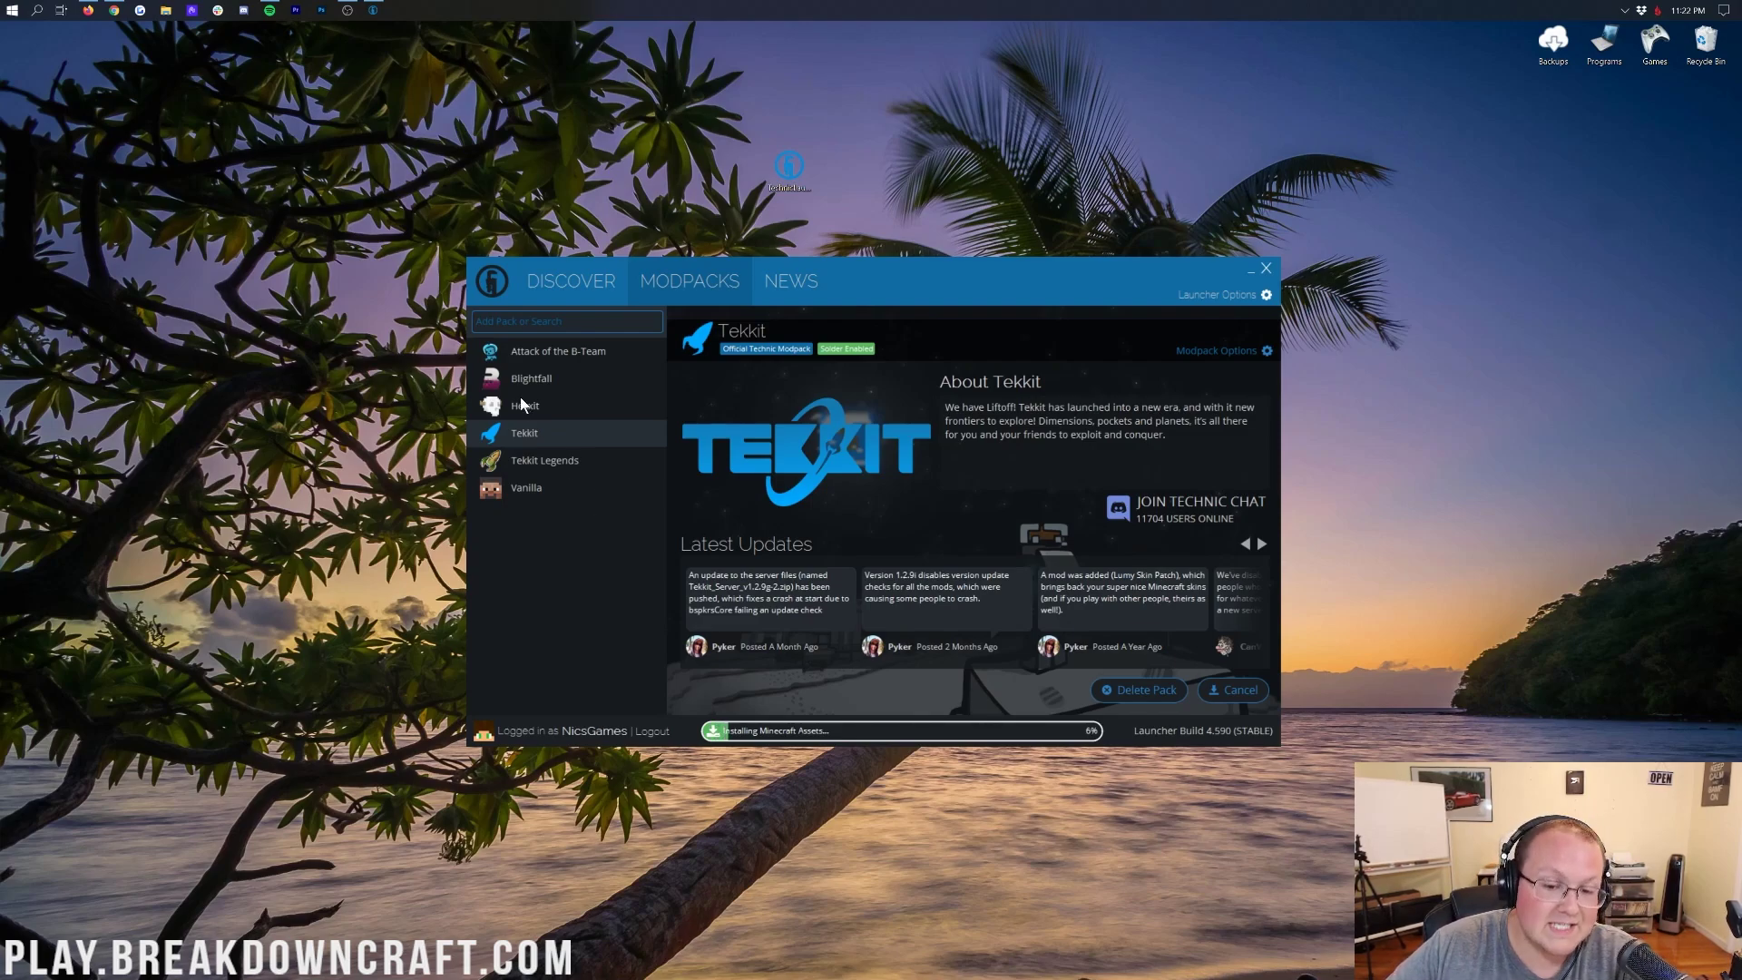
# Try to search the modpacks for "crafting dead" and select Tekkit again.
pyautogui.click(581, 323)
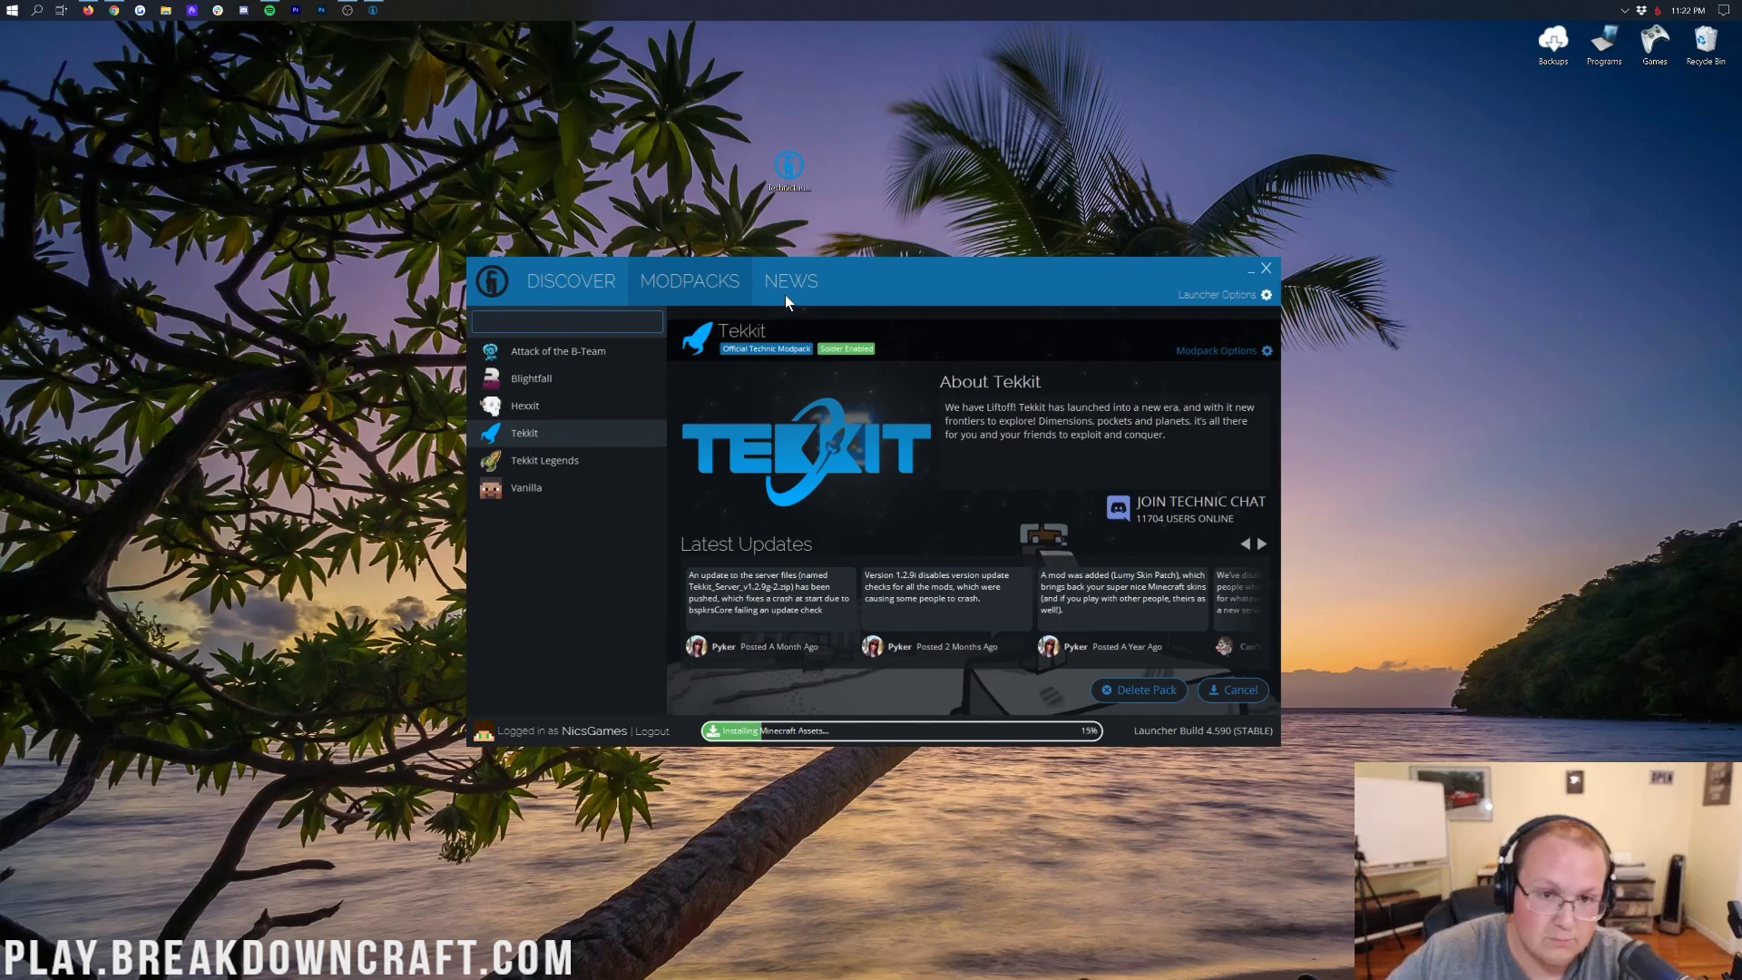
pyautogui.write('craft d')
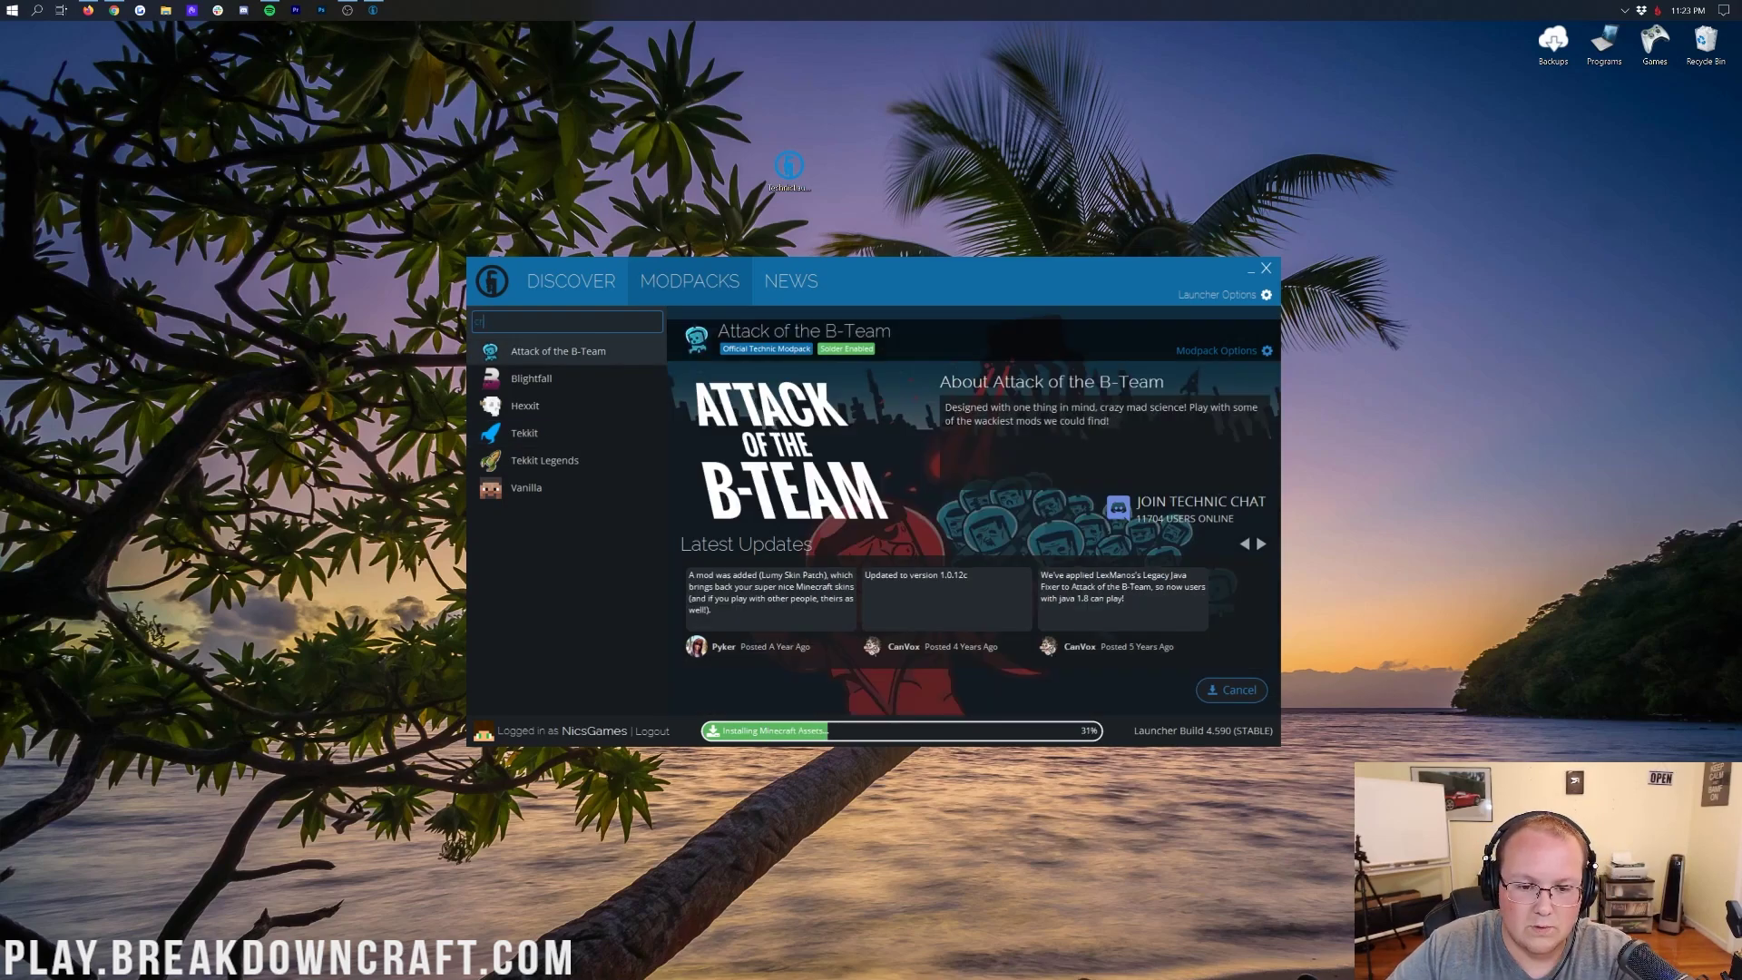
pyautogui.press('BackSpace')
pyautogui.press('BackSpace')
pyautogui.write('ing dead')
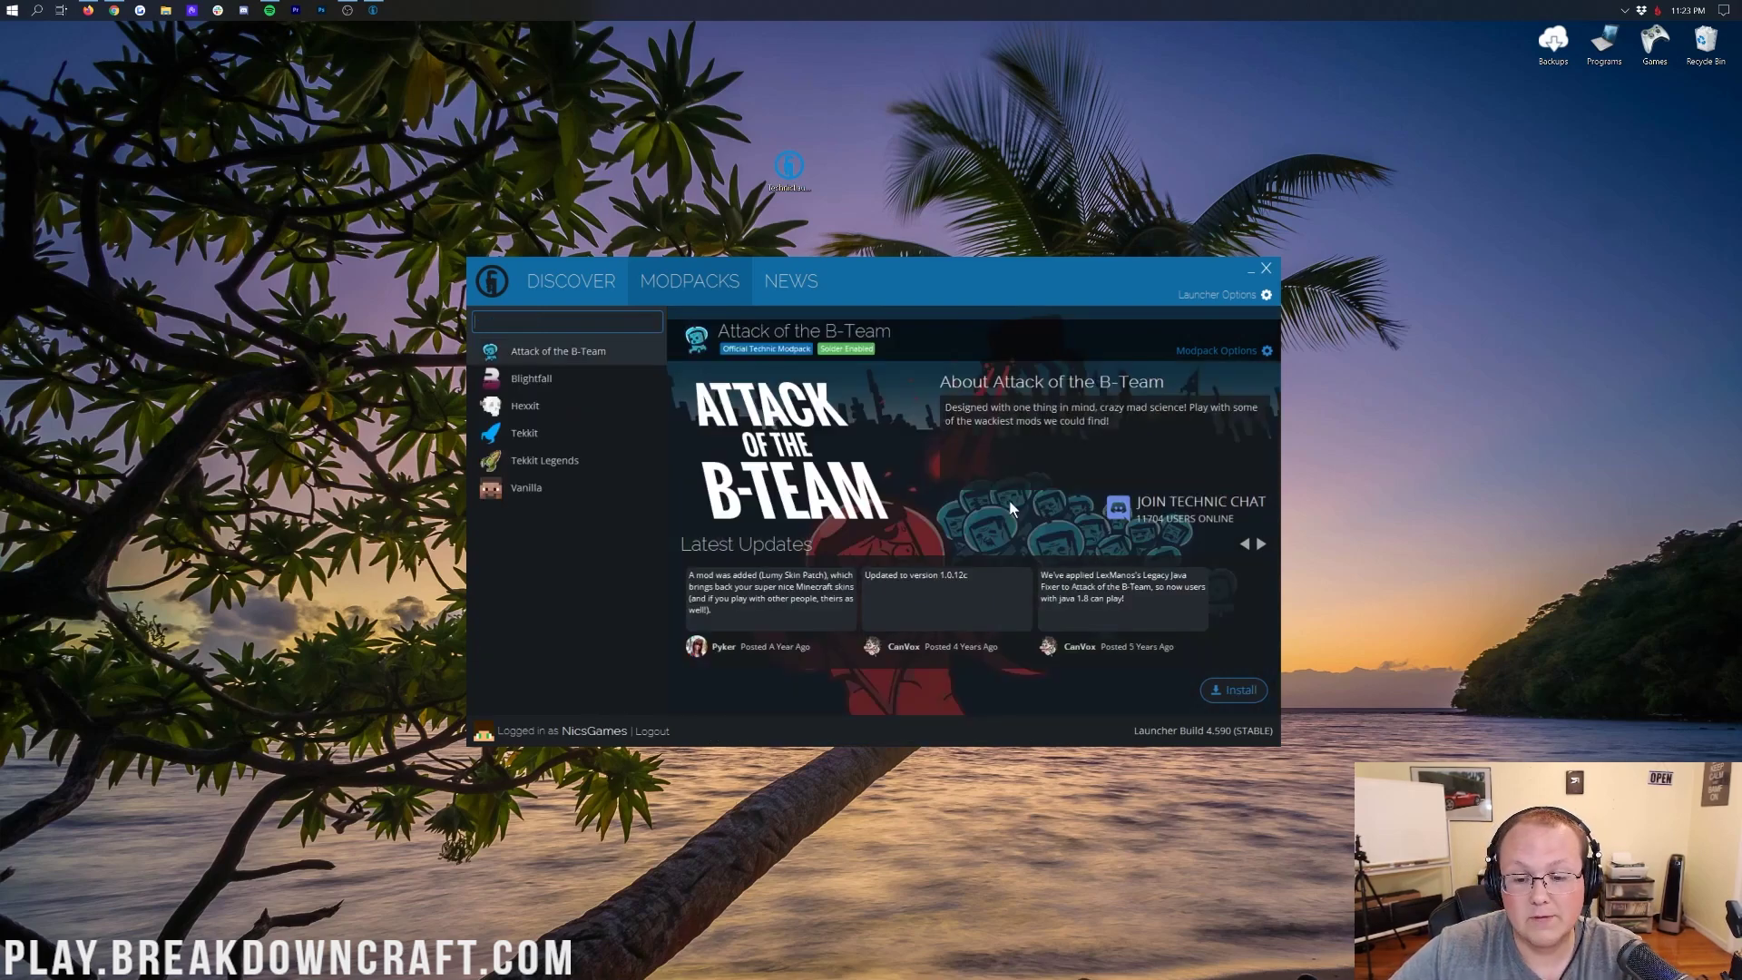
pyautogui.click(551, 440)
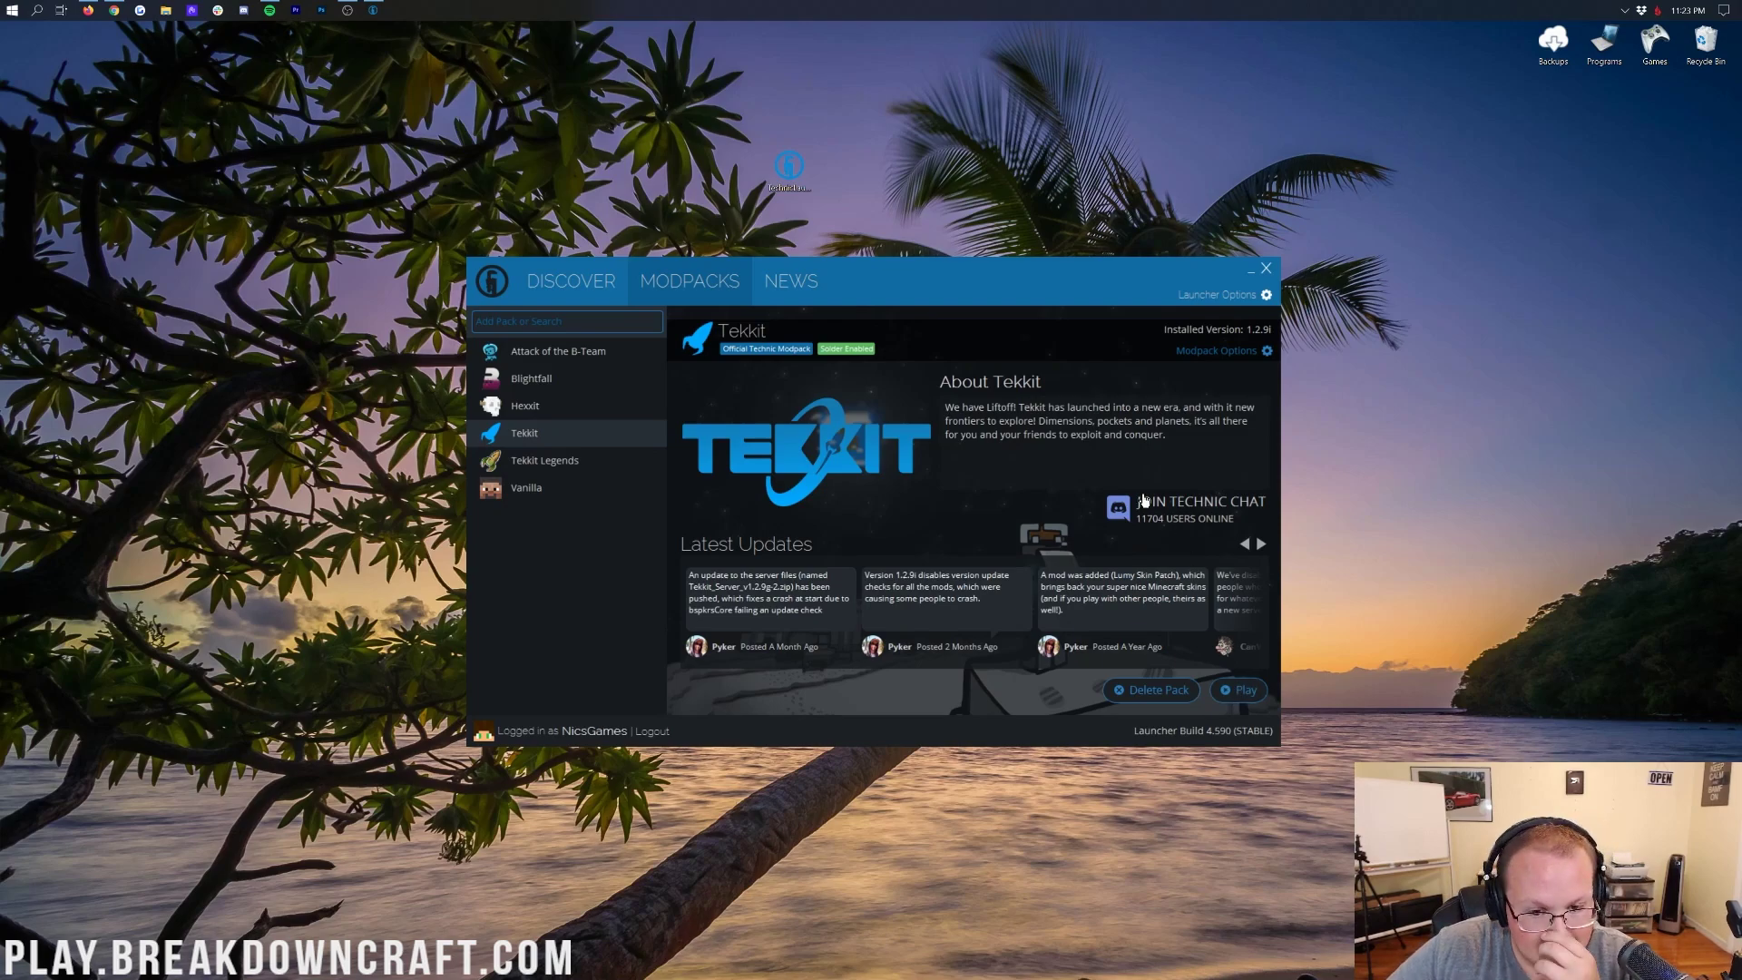
# Search the modpacks for "crafting dead" and install Official Crafting Dead.
pyautogui.click(481, 322)
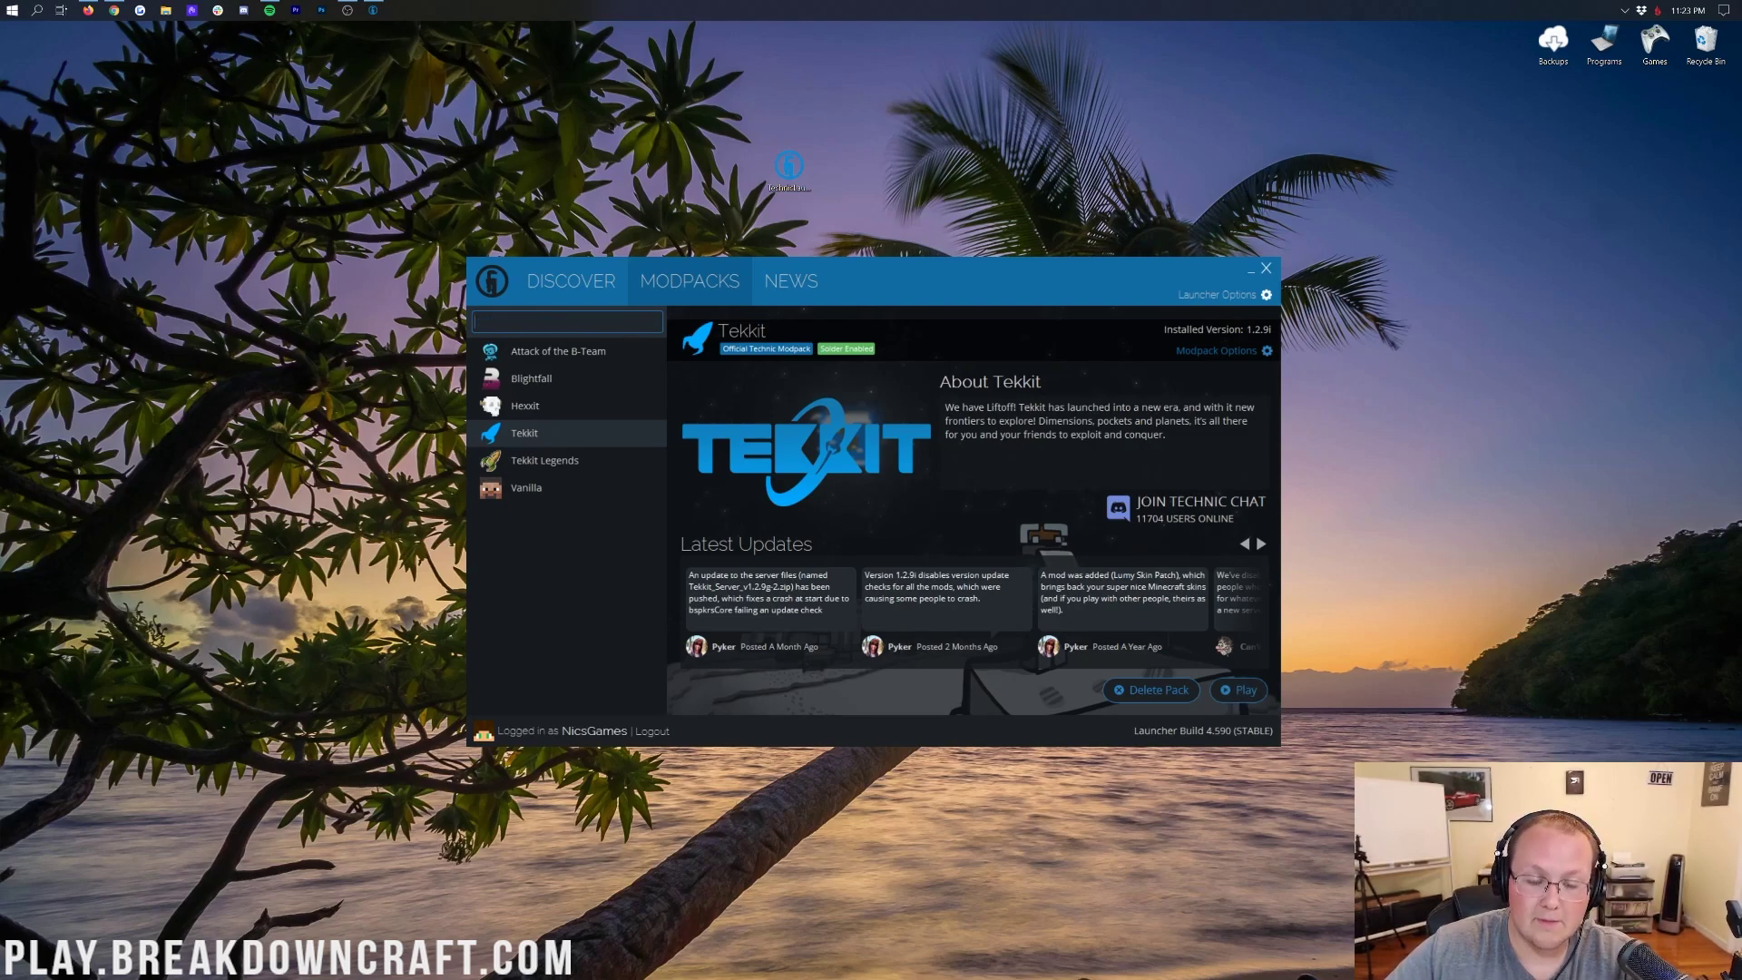
pyautogui.write('crafting ')
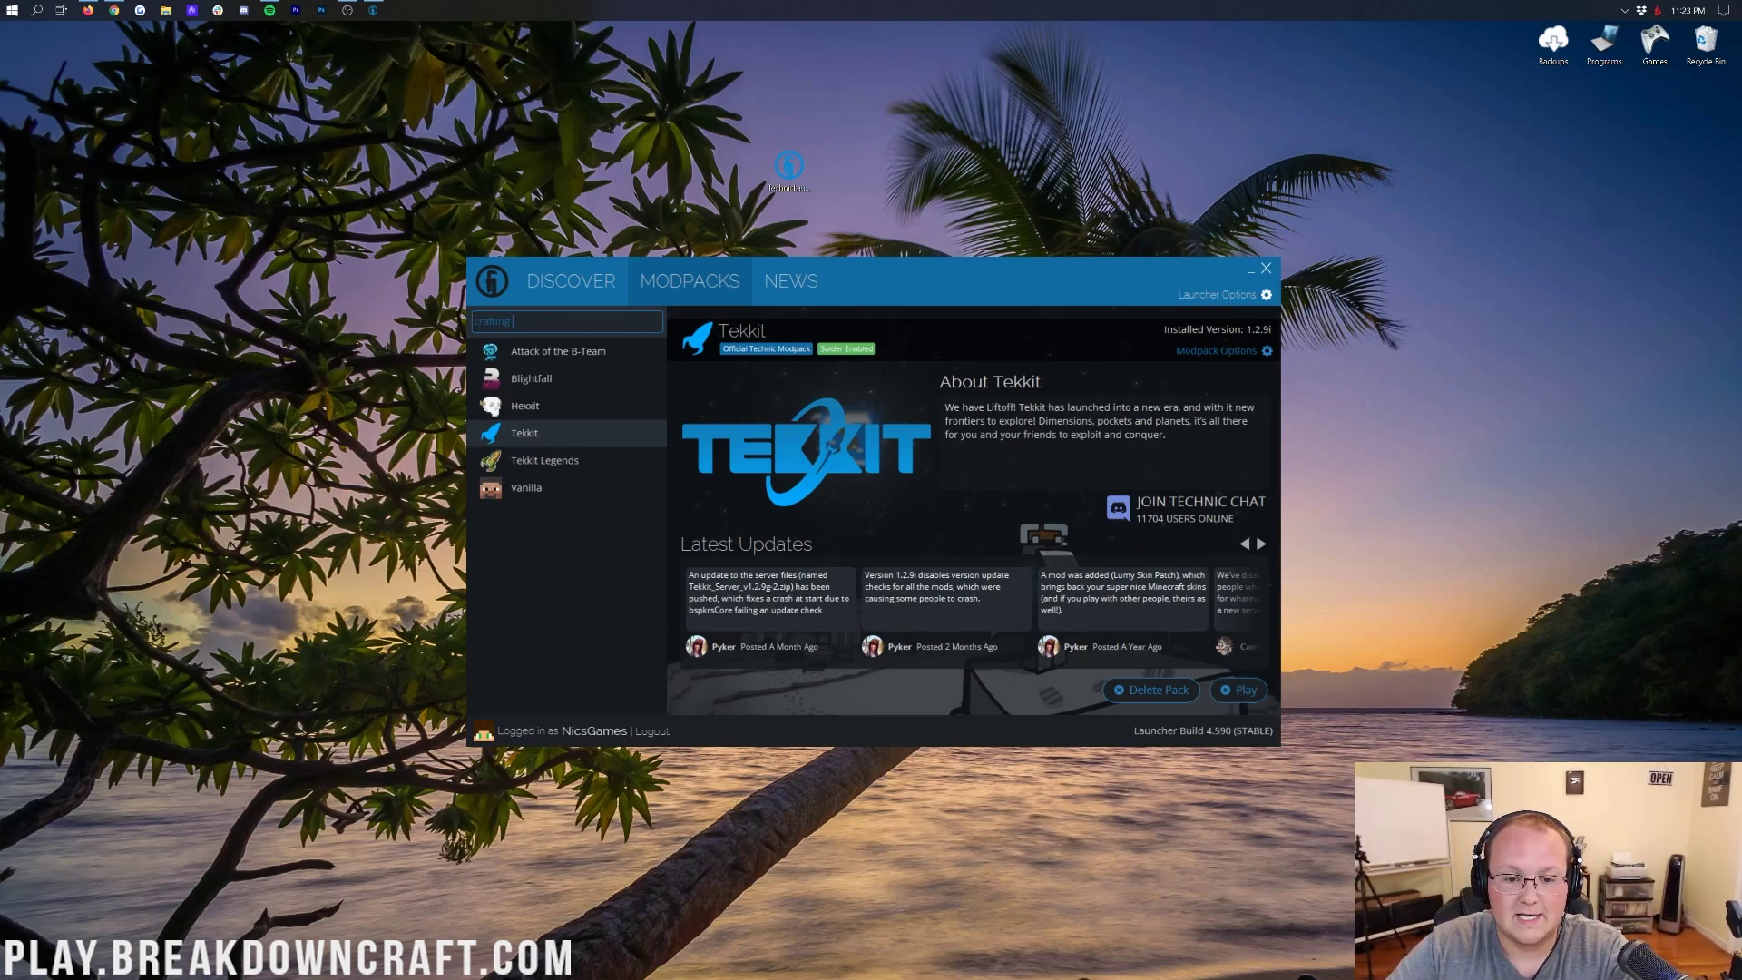
pyautogui.write('dead')
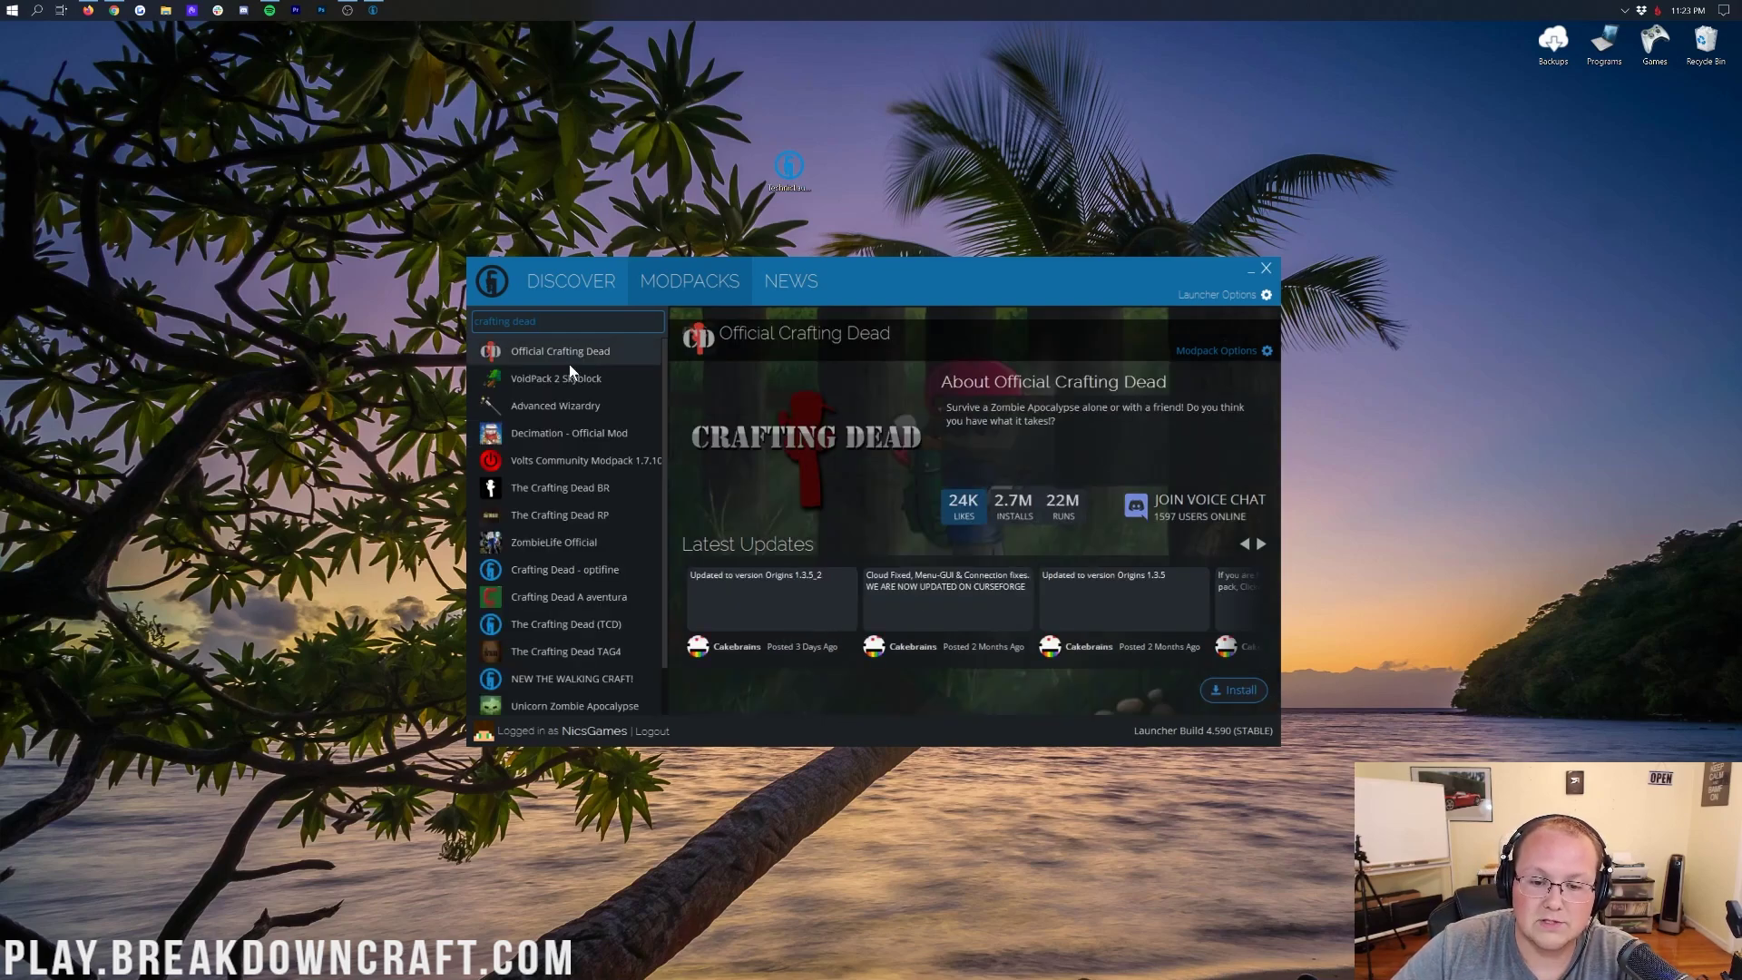
pyautogui.click(1215, 688)
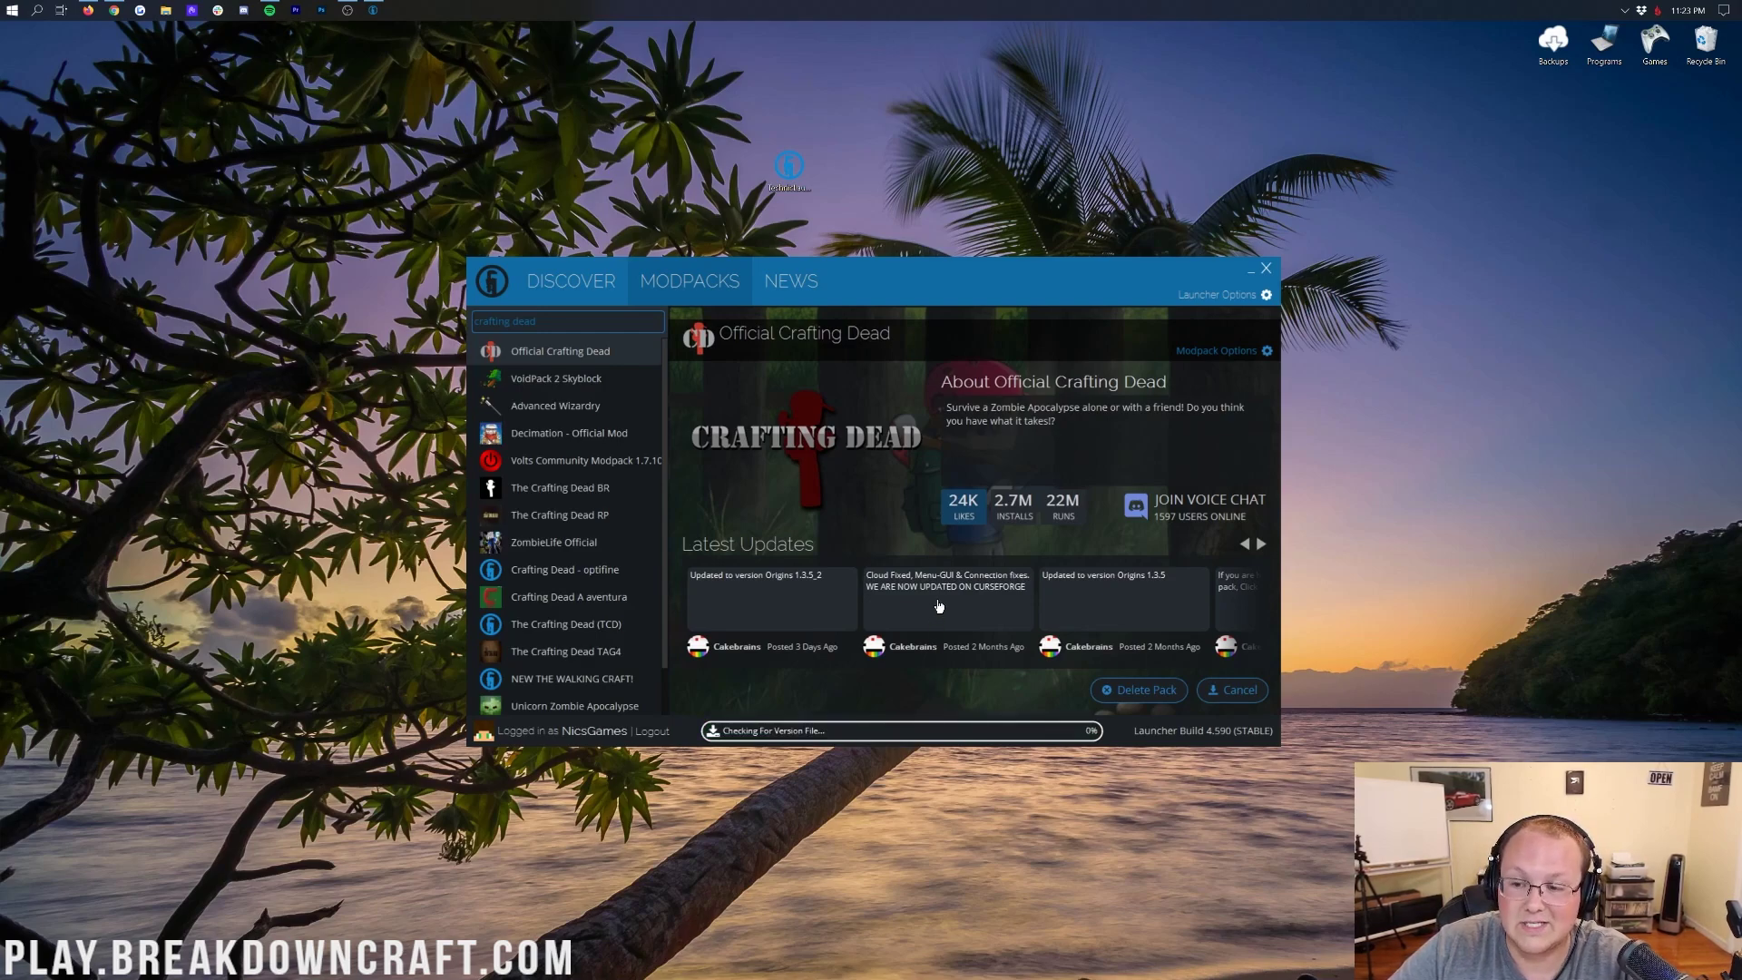
# Search the modpacks for "pixelmon" and install Complex Gaming - Pixelmon.
pyautogui.click(595, 285)
pyautogui.click(698, 283)
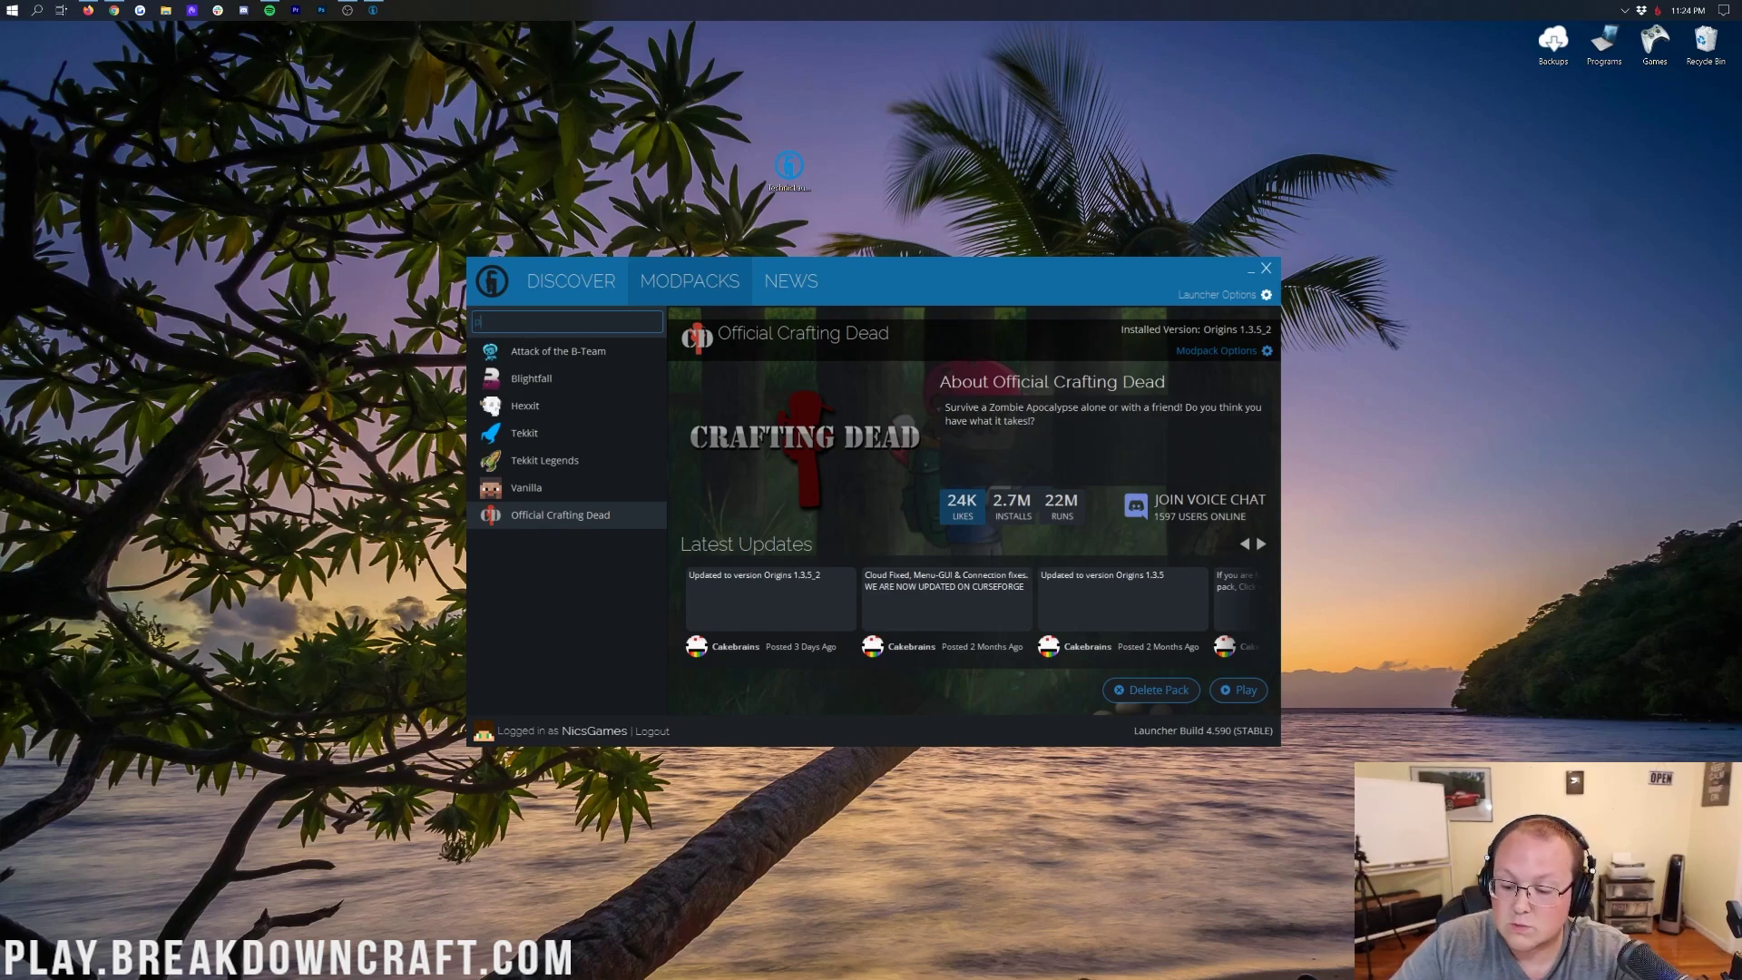
pyautogui.write('pixelmon')
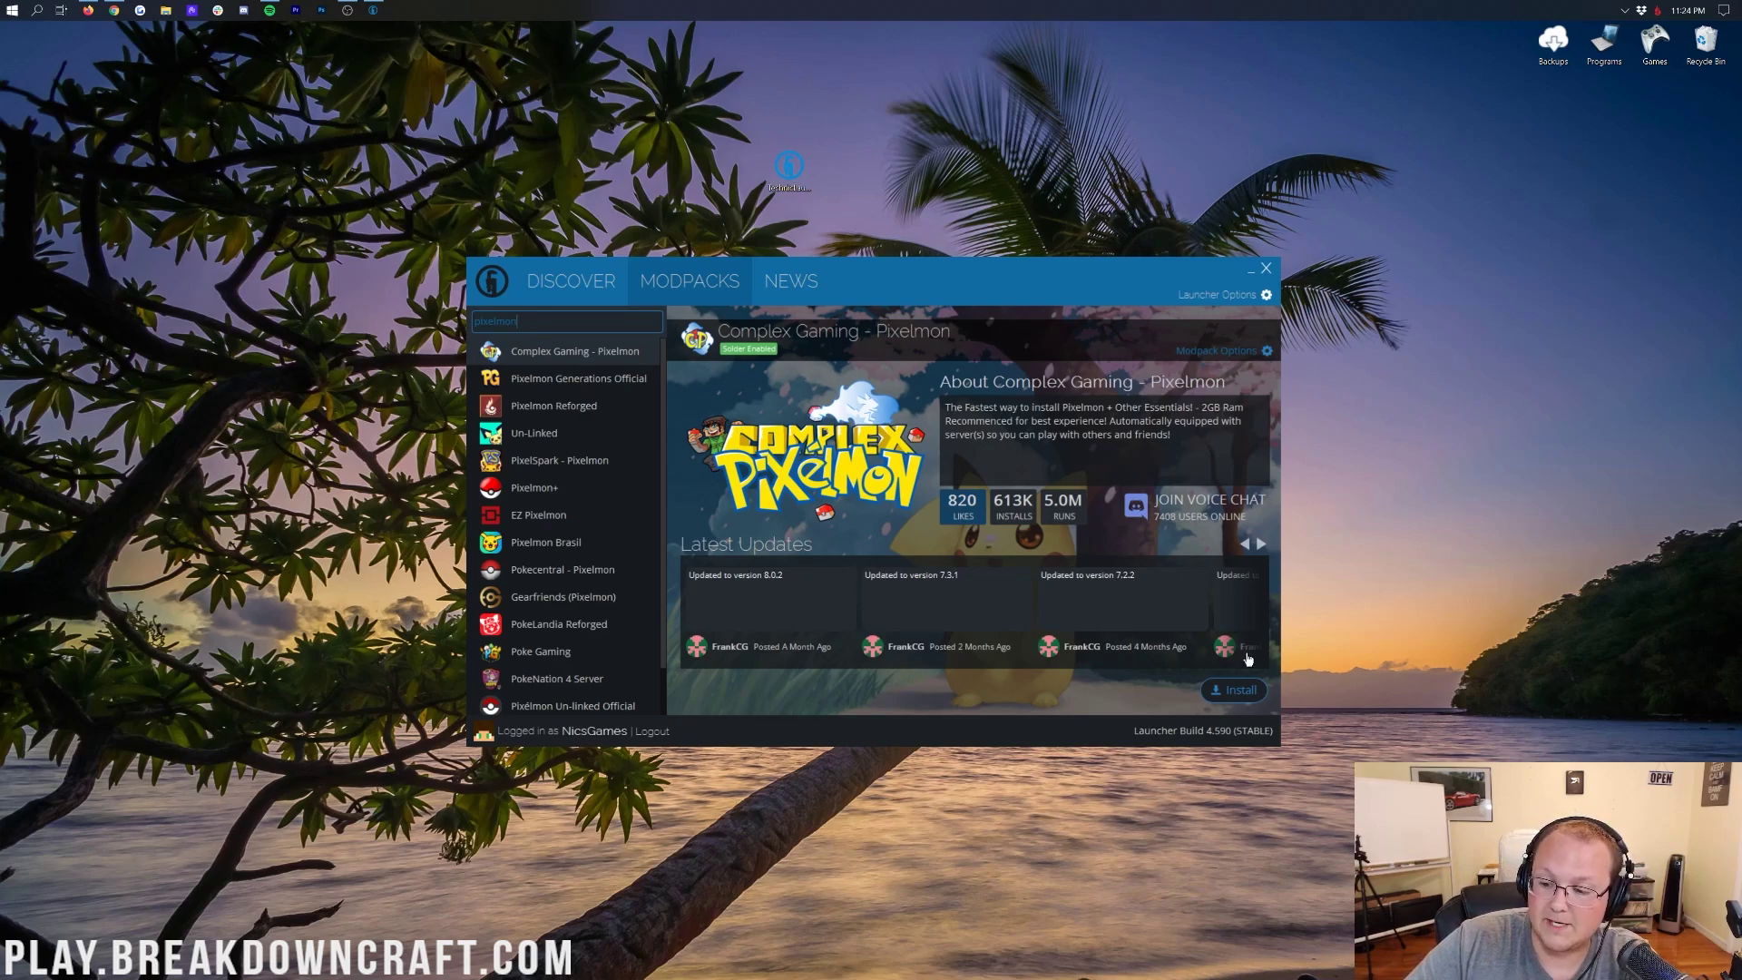
pyautogui.click(1218, 692)
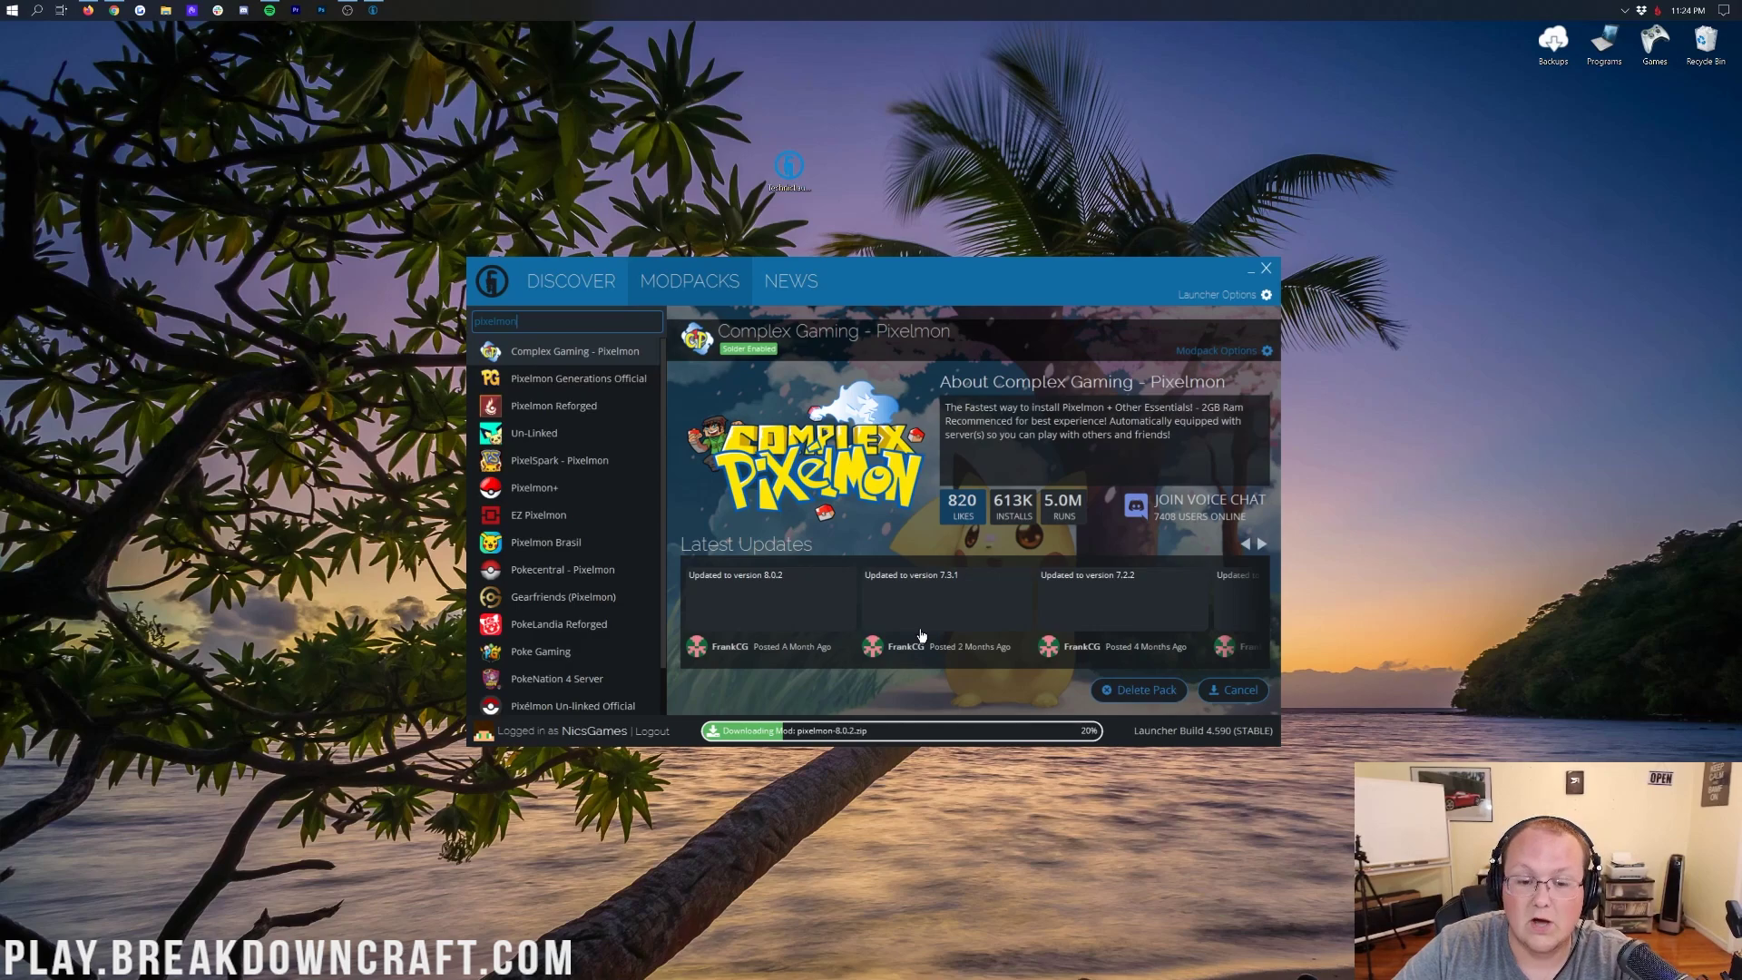
# Clear the modpack search to bring back the full list of added packs.
pyautogui.press('BackSpace')
pyautogui.press('BackSpace')
pyautogui.press('BackSpace')
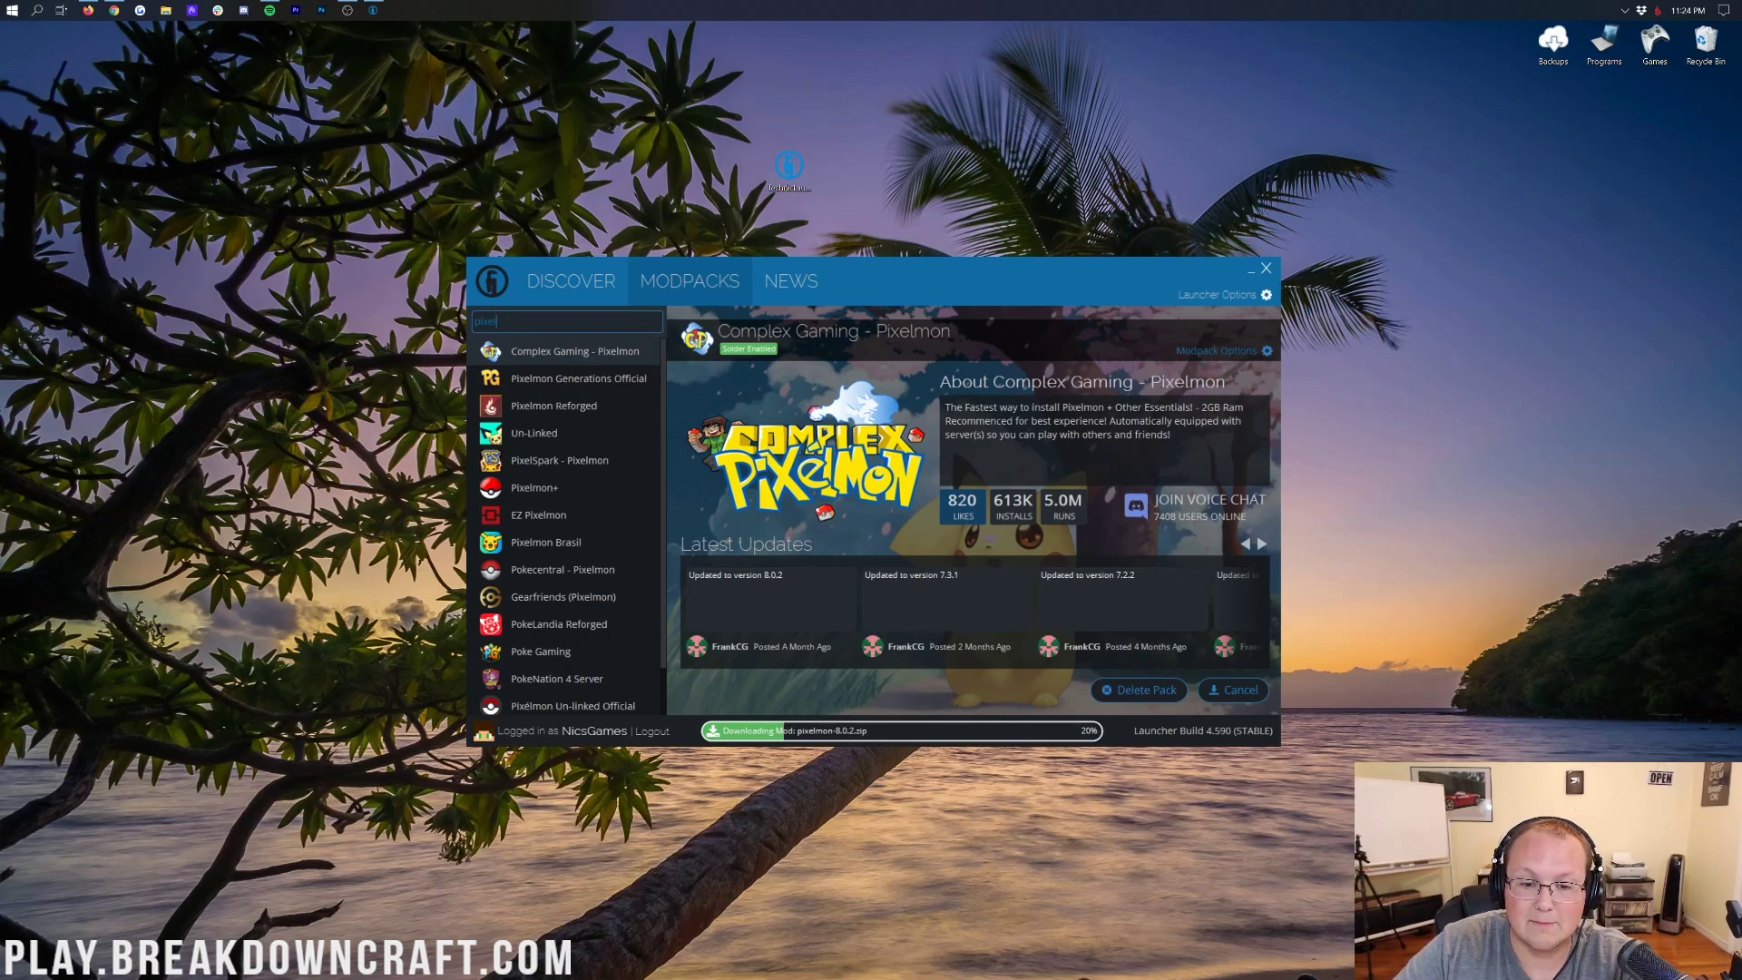
pyautogui.press('BackSpace')
pyautogui.press('BackSpace')
pyautogui.press('BackSpace')
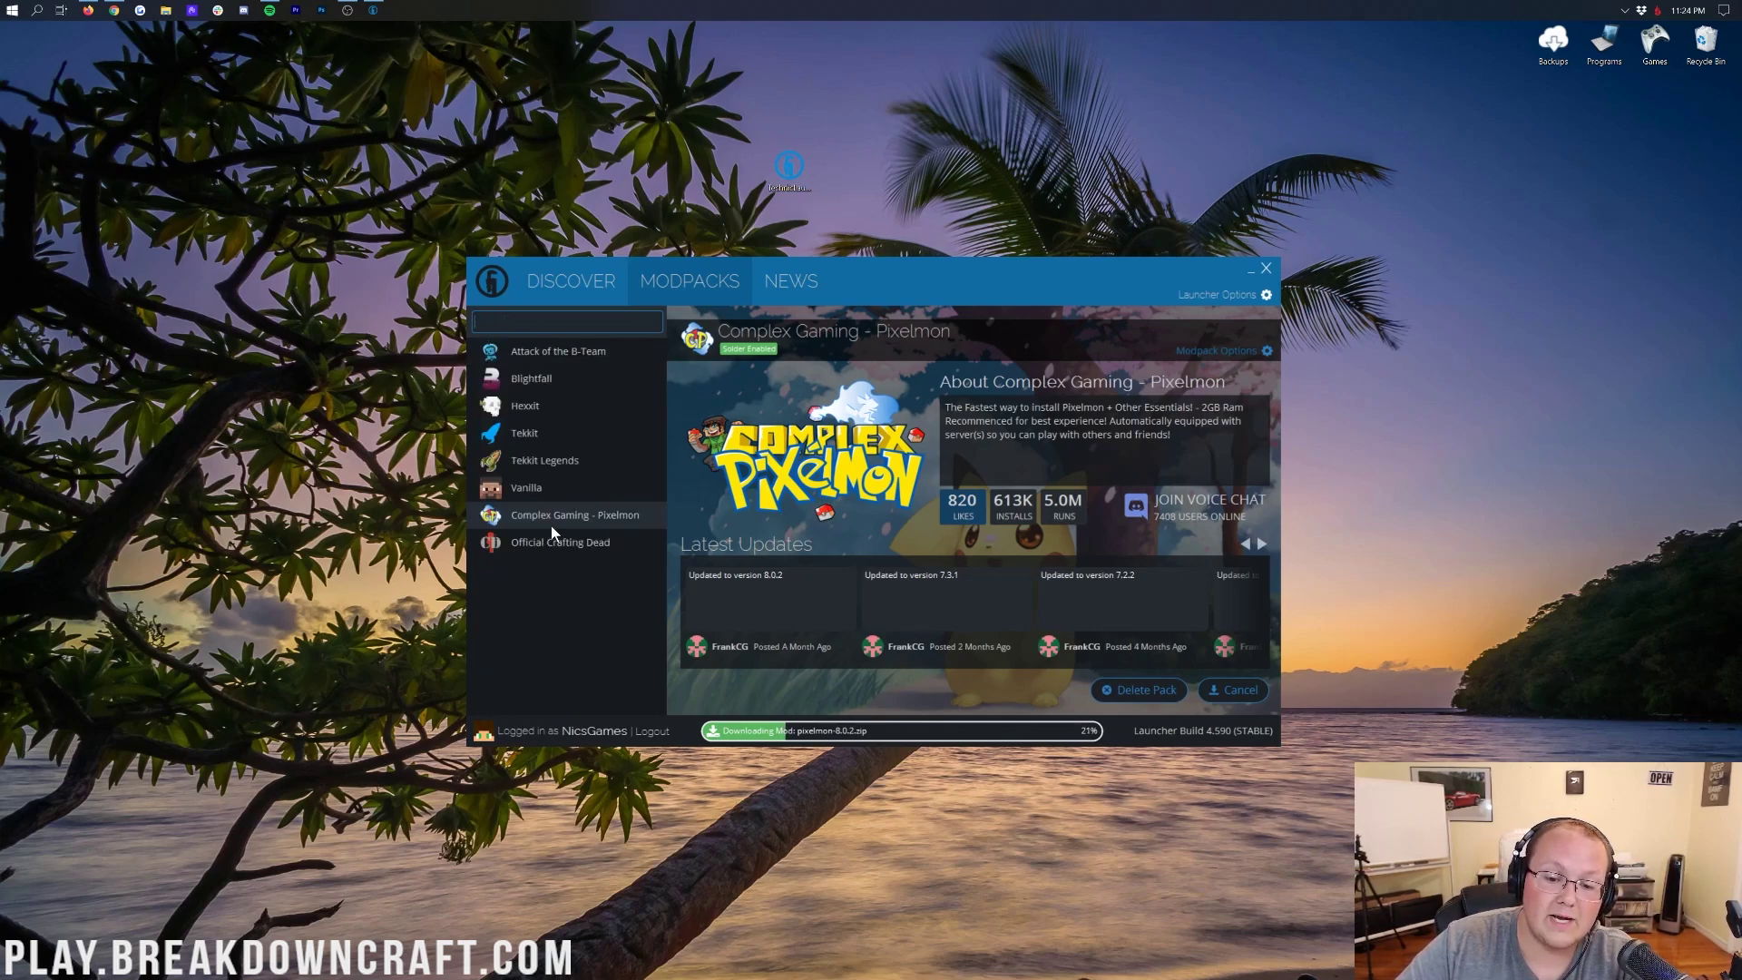
# View the pages of Official Crafting Dead, Tekkit, Tekkit Legends and Complex Gaming - Pixelmon, finishing on Tekkit.
pyautogui.click(602, 540)
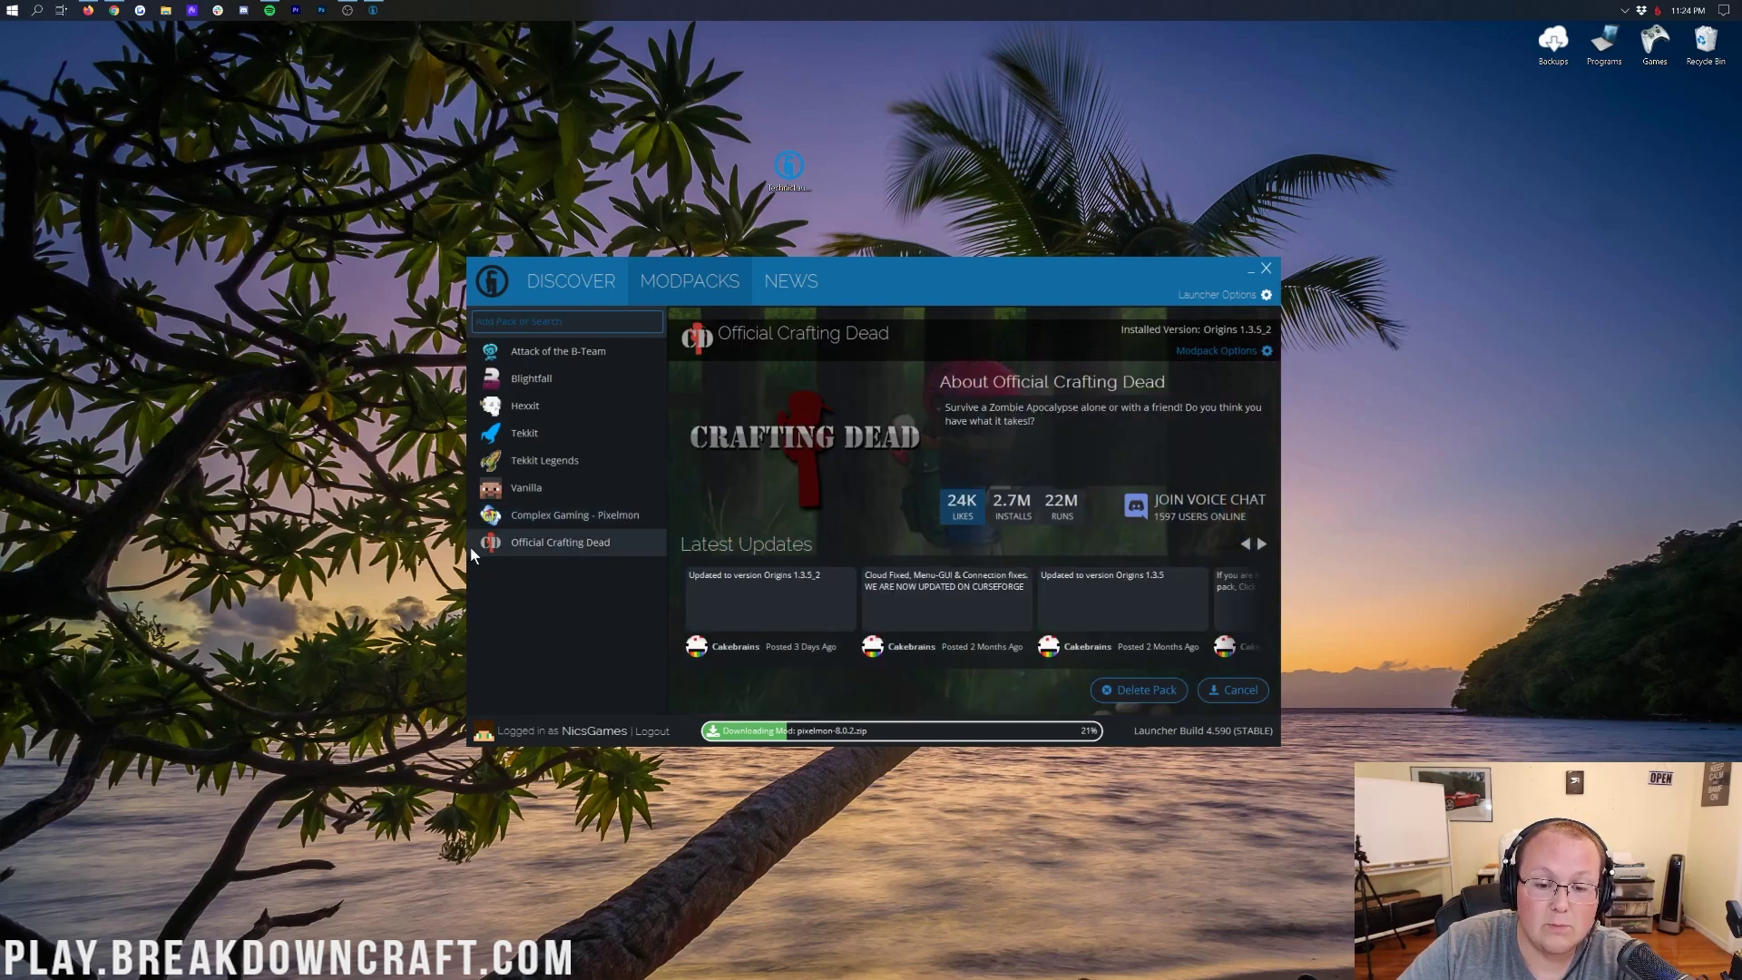
pyautogui.click(554, 437)
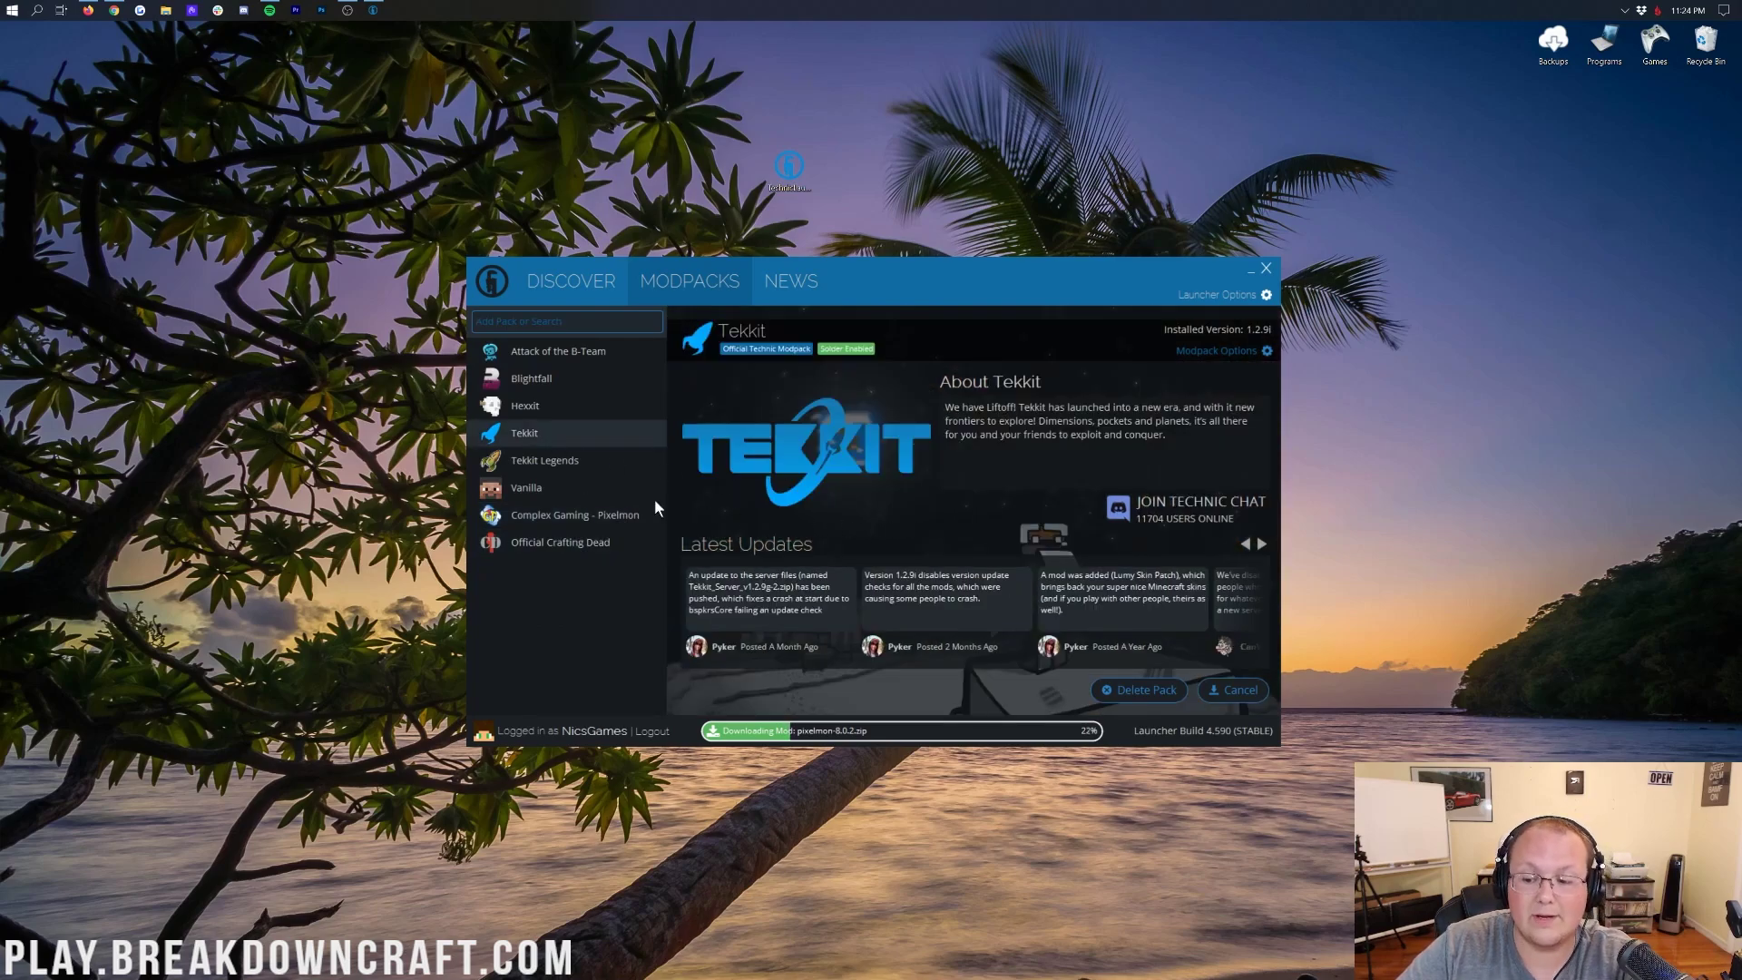
pyautogui.click(527, 471)
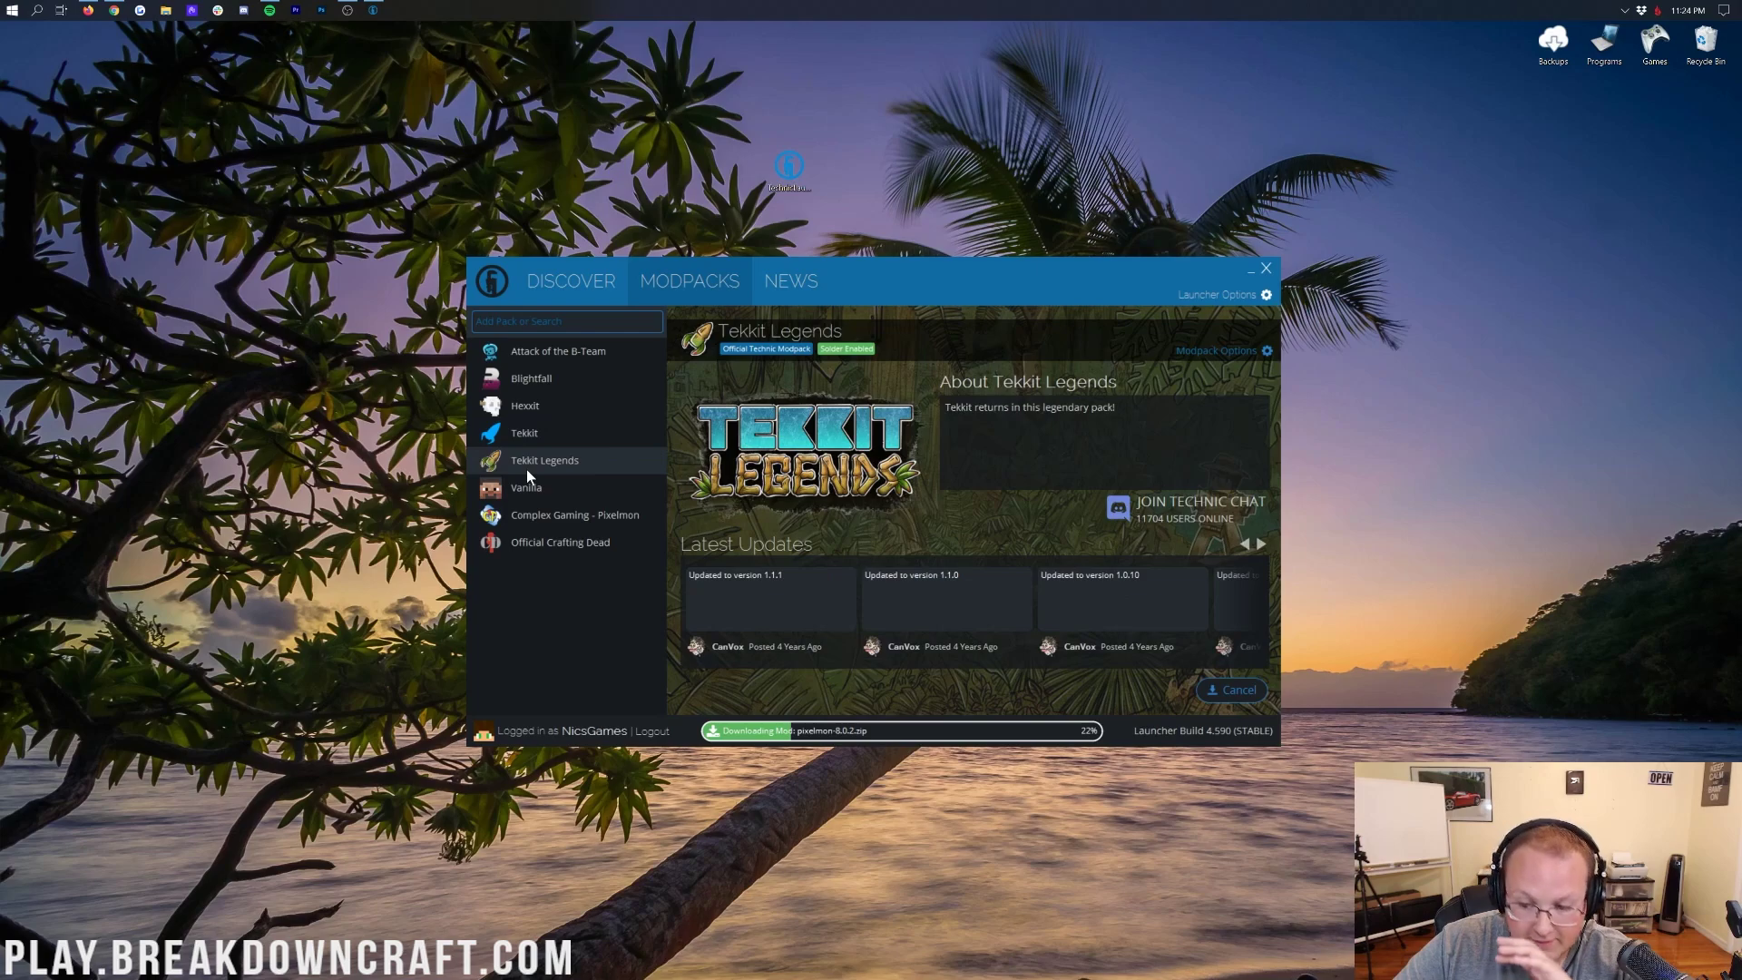
pyautogui.click(538, 537)
pyautogui.click(539, 517)
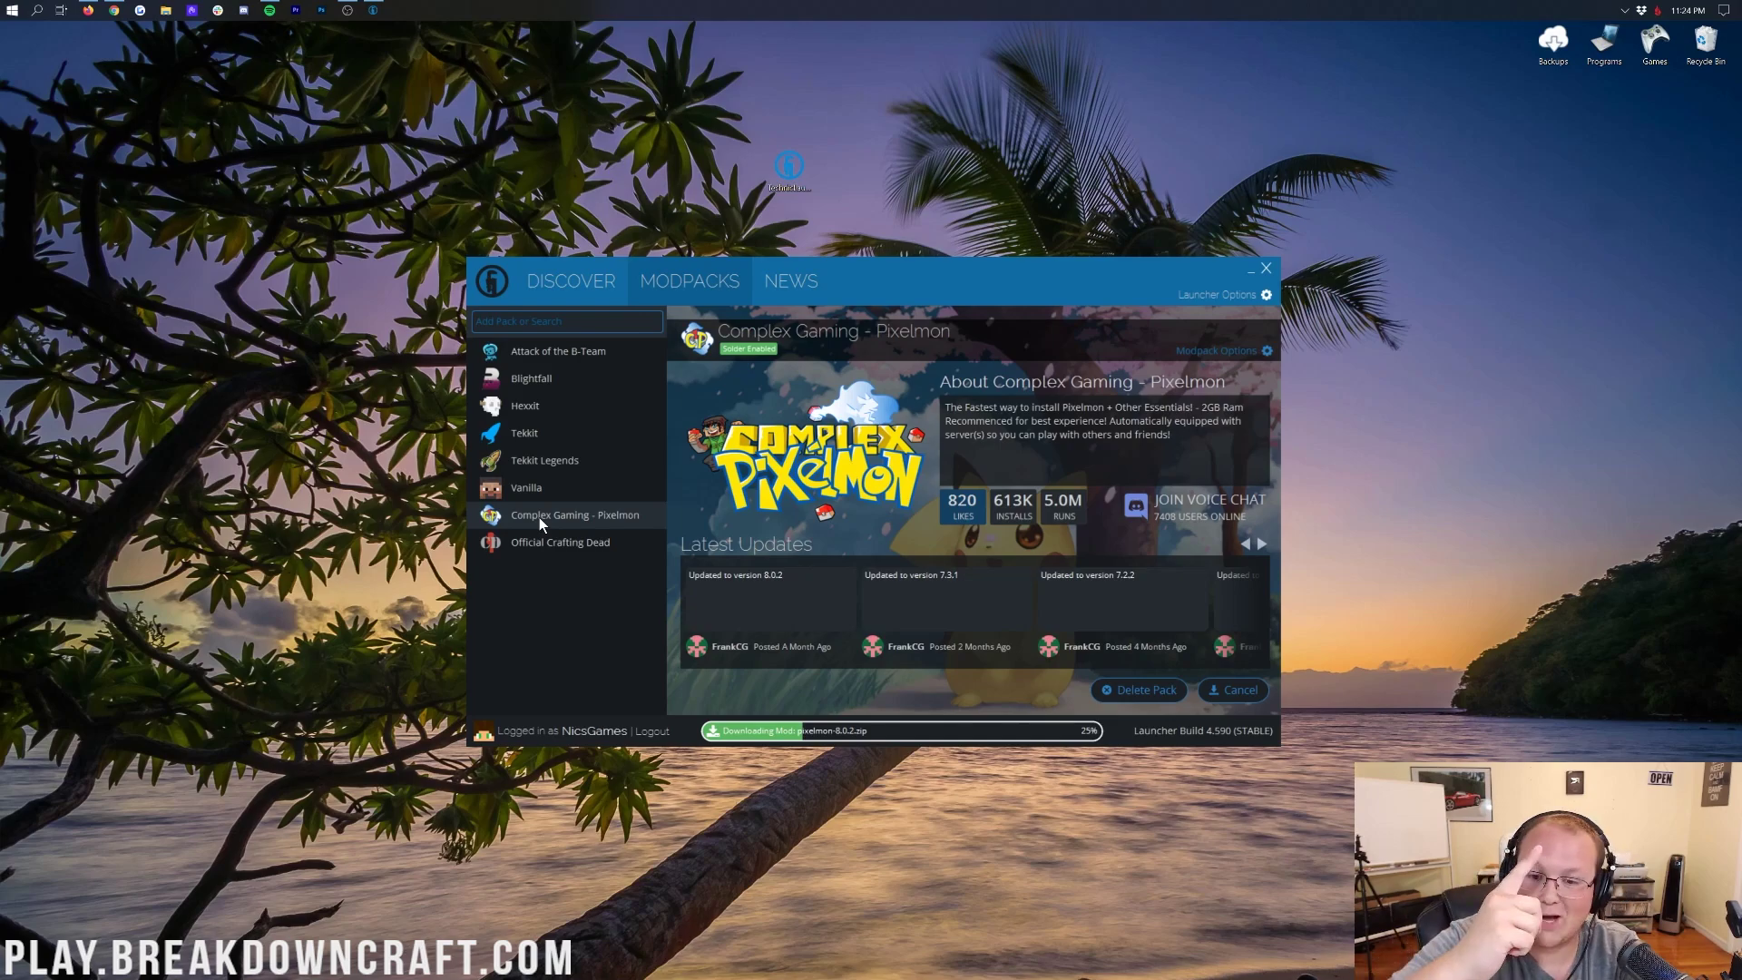
pyautogui.click(541, 433)
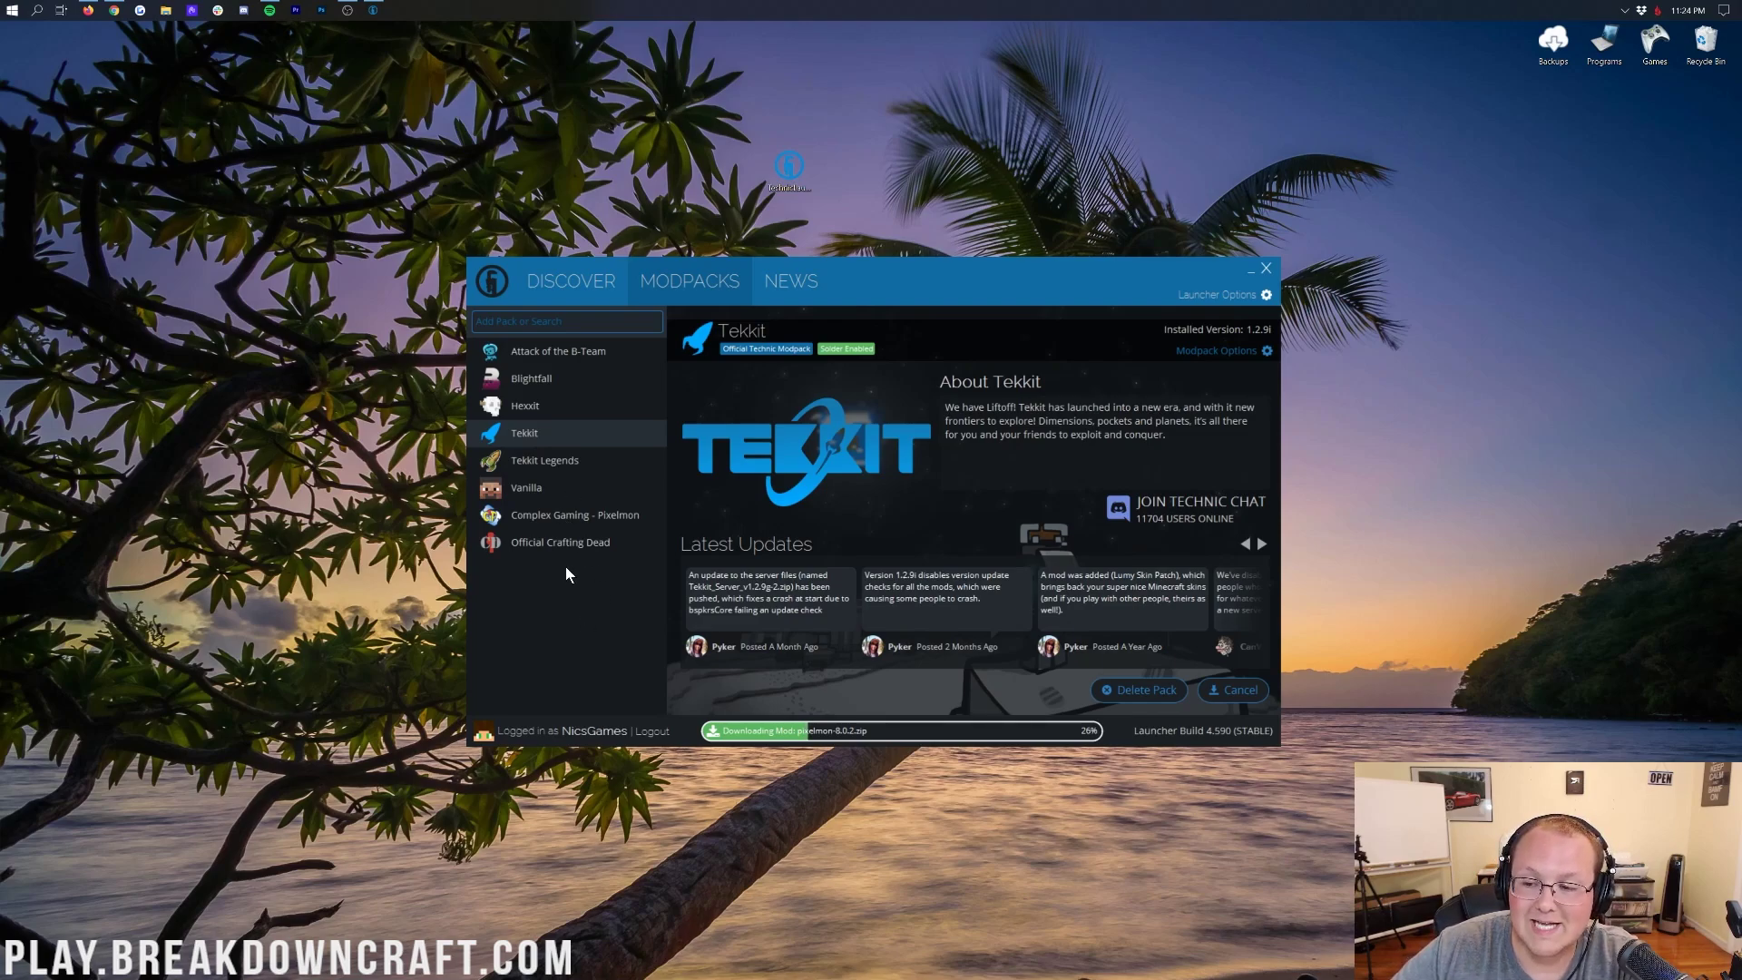
# Set the memory to 4 GB in the launcher's Java settings.
pyautogui.click(1231, 293)
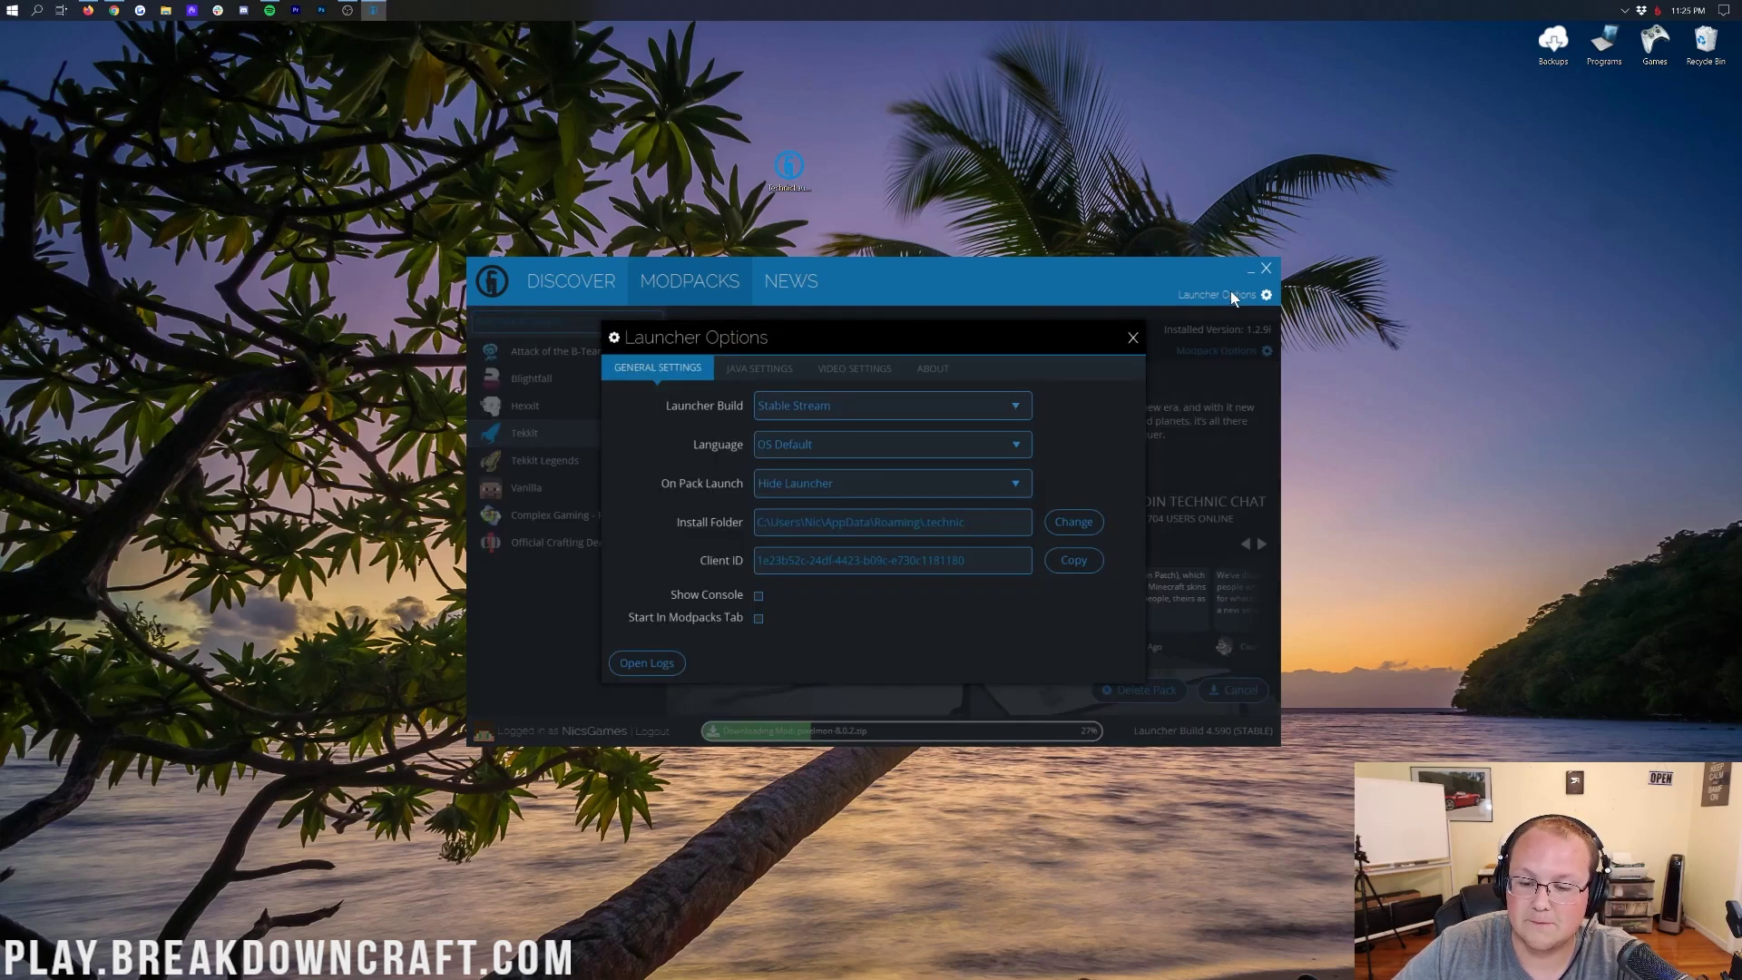
pyautogui.click(739, 376)
pyautogui.click(873, 444)
pyautogui.scroll(-3, 891, 515)
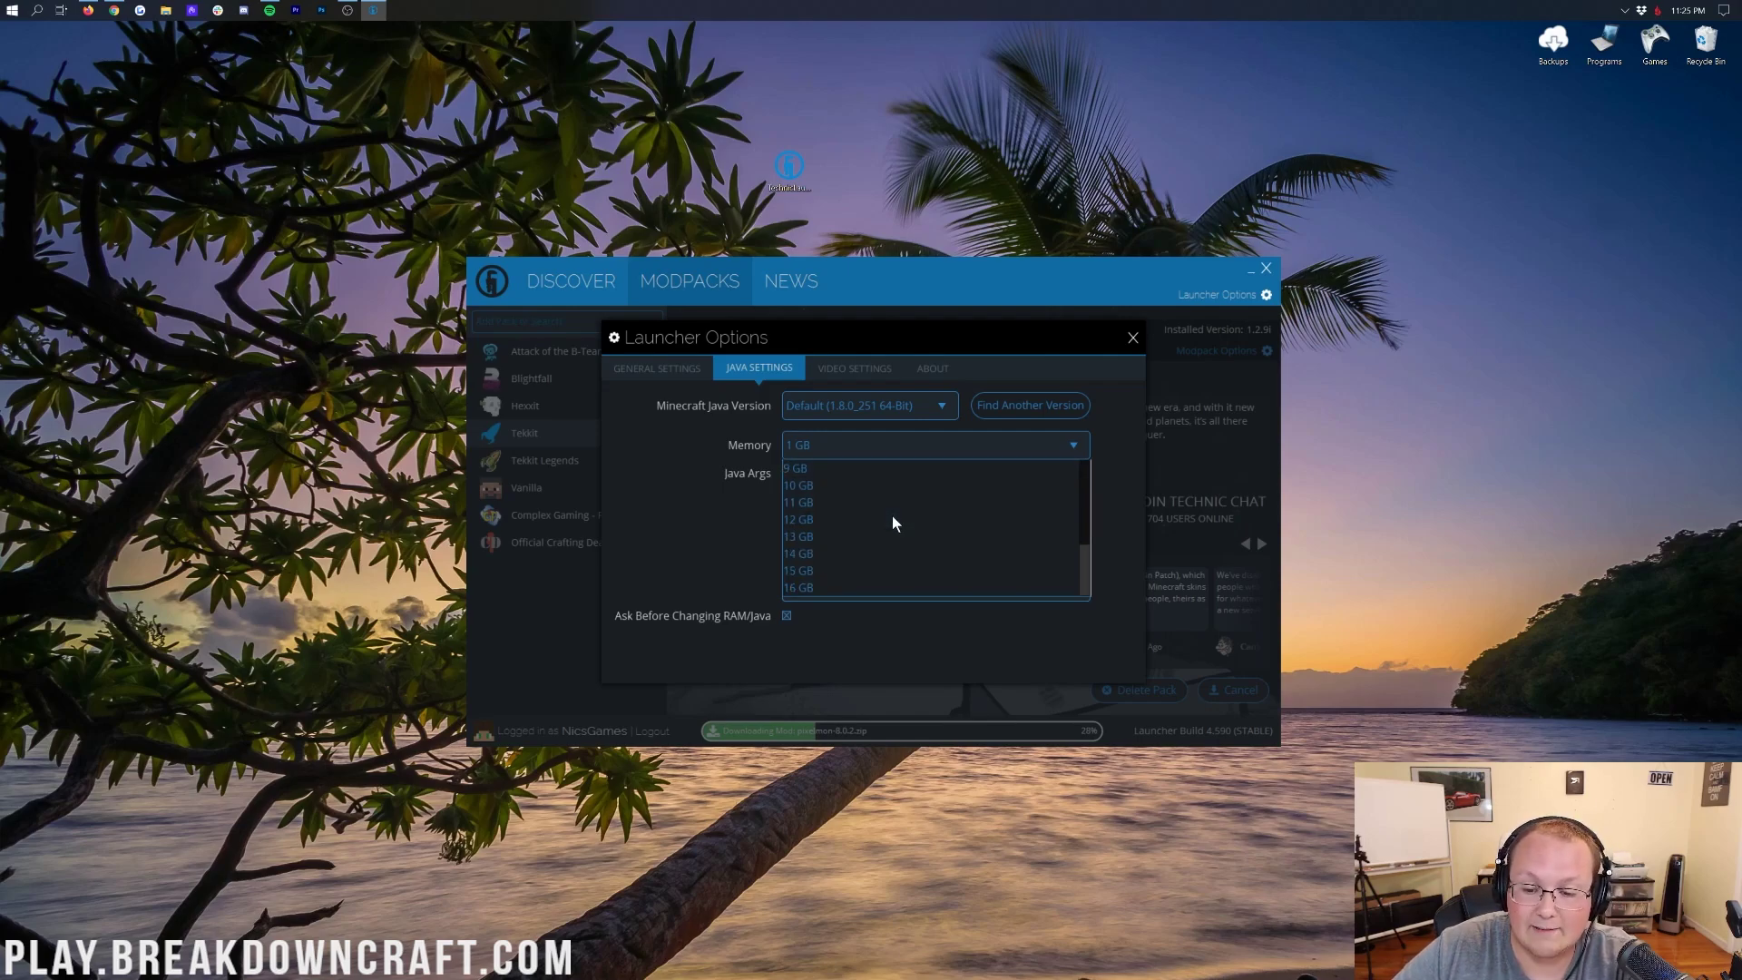
pyautogui.scroll(3, 826, 587)
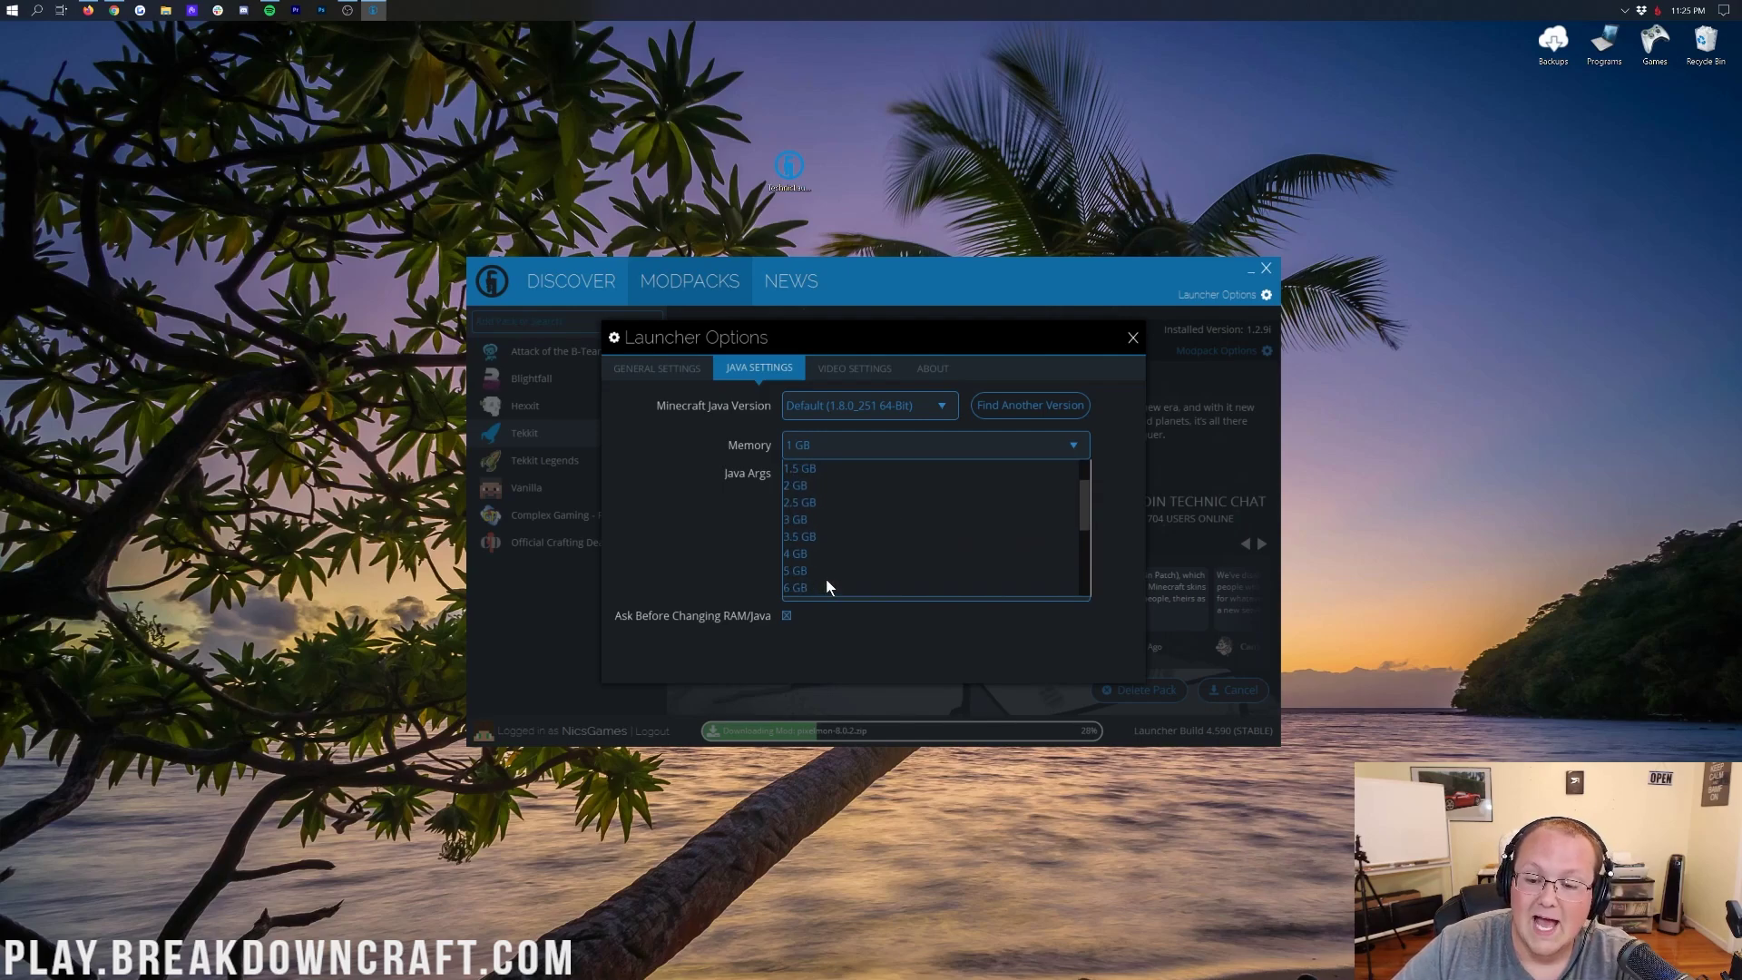
pyautogui.click(813, 505)
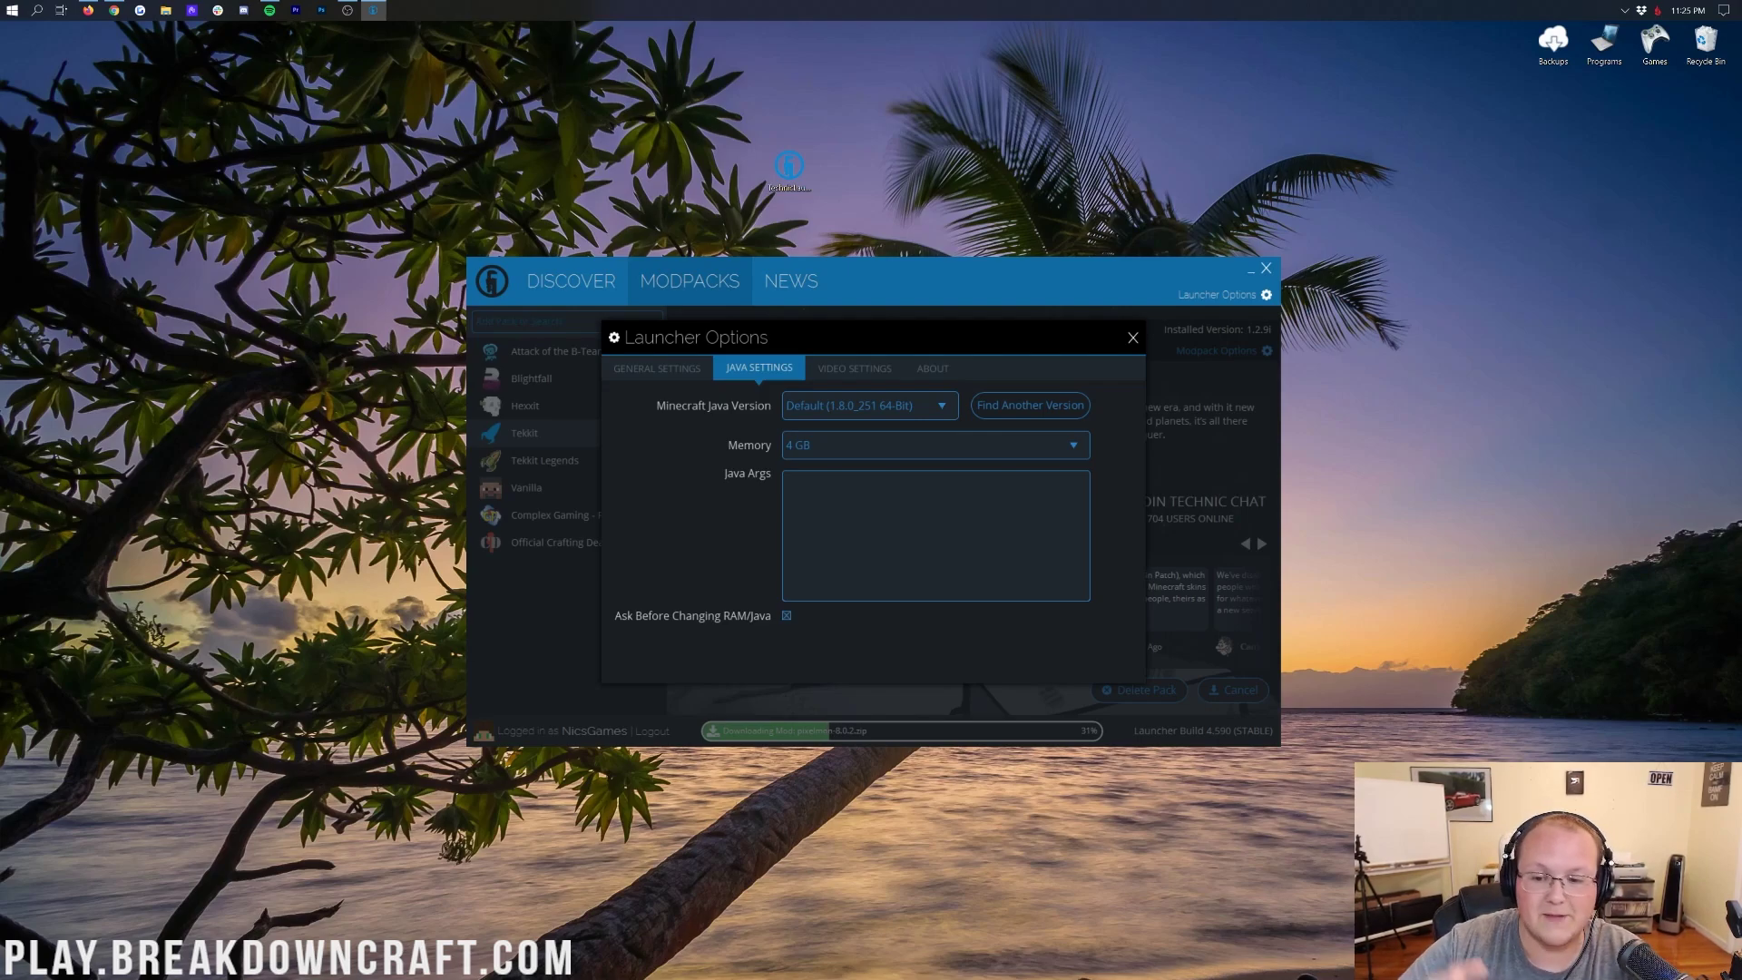
# Review the memory and Minecraft Java version choices, reselecting 4 GB and Default (1.8.0_251 64-Bit).
pyautogui.click(808, 442)
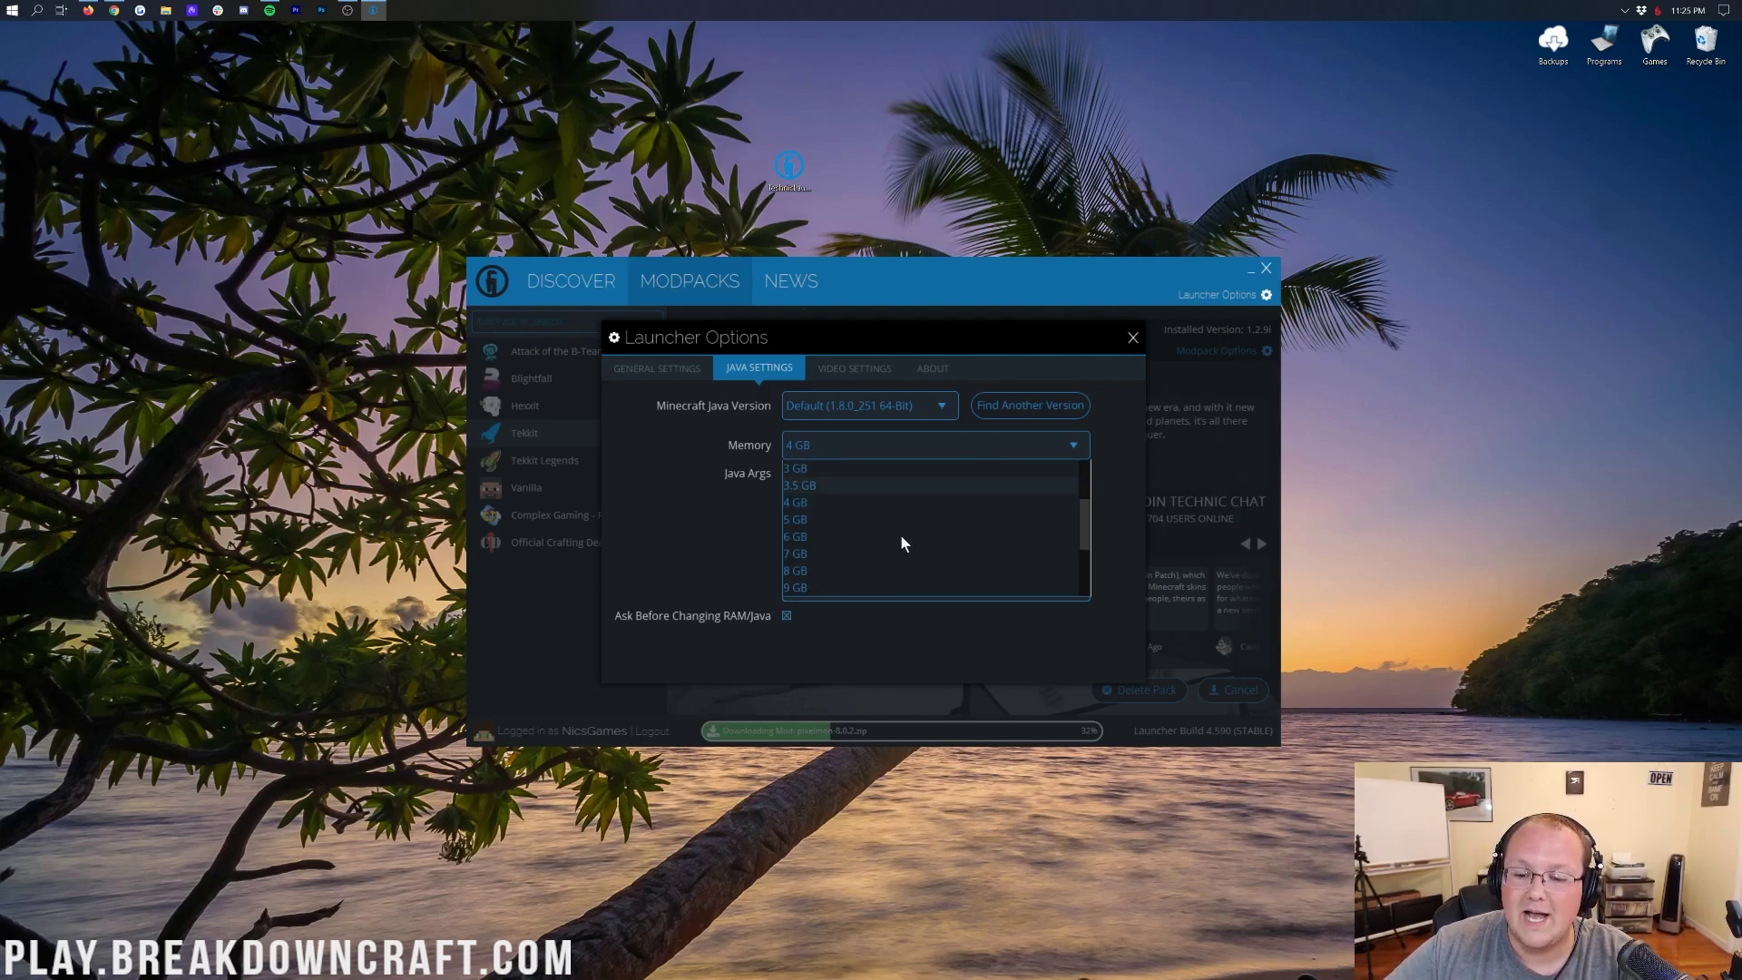
pyautogui.click(813, 503)
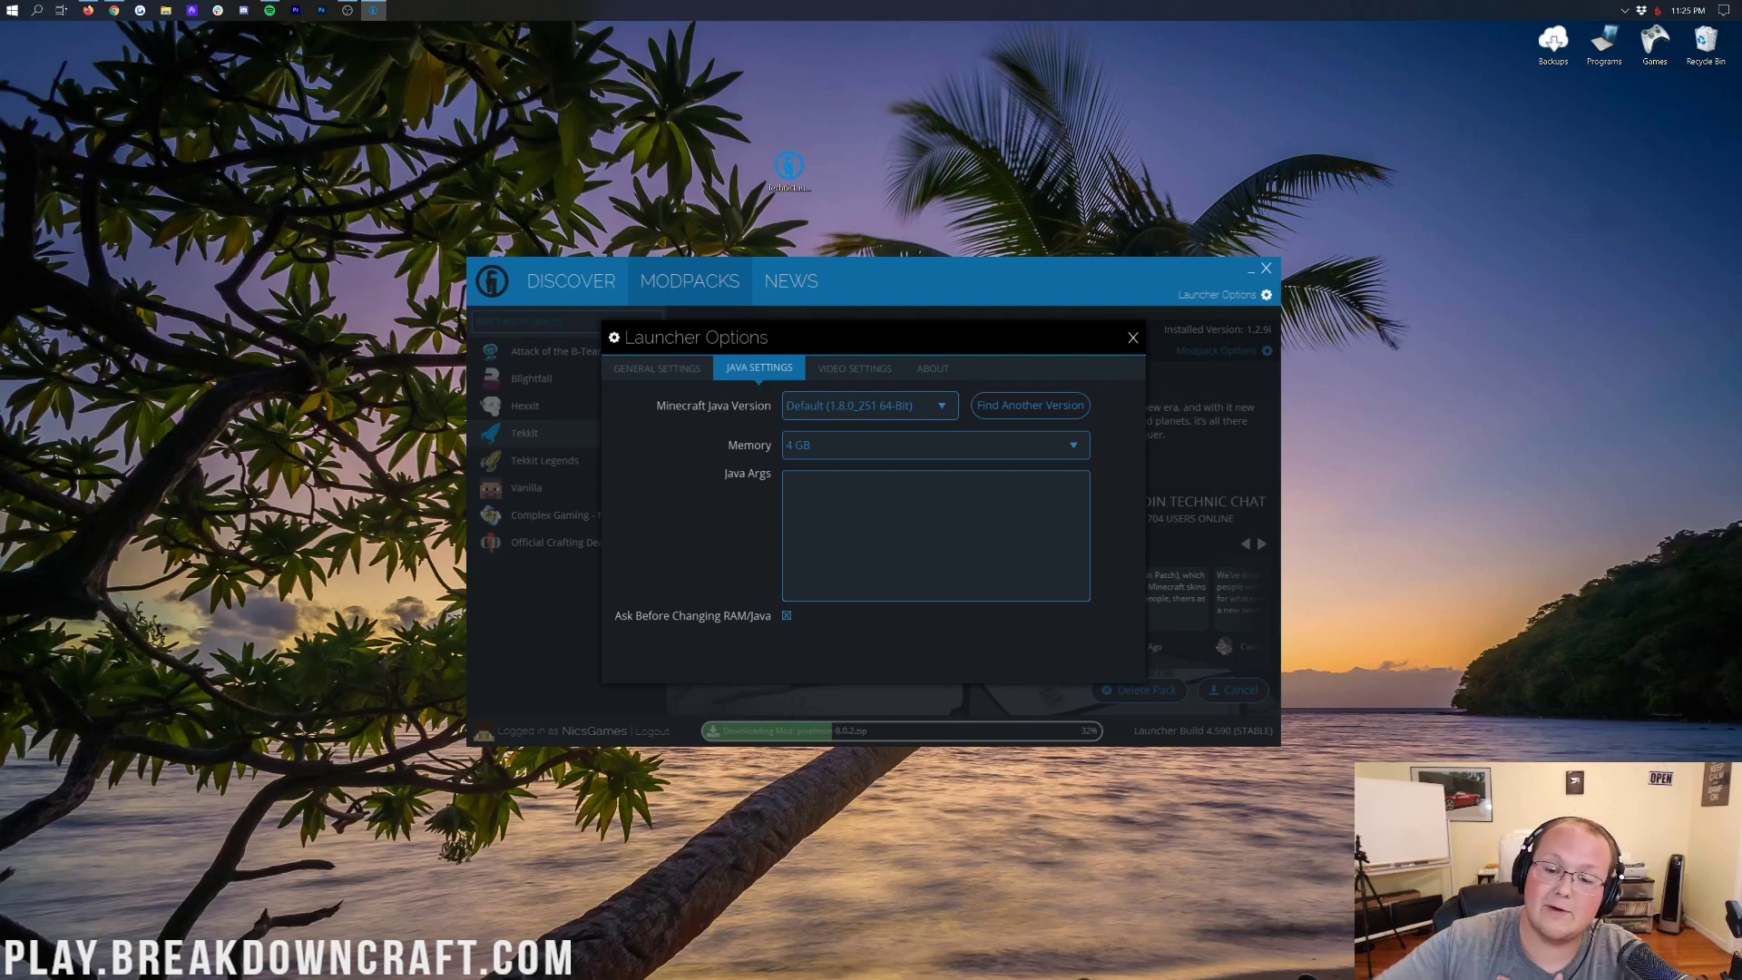
pyautogui.click(853, 410)
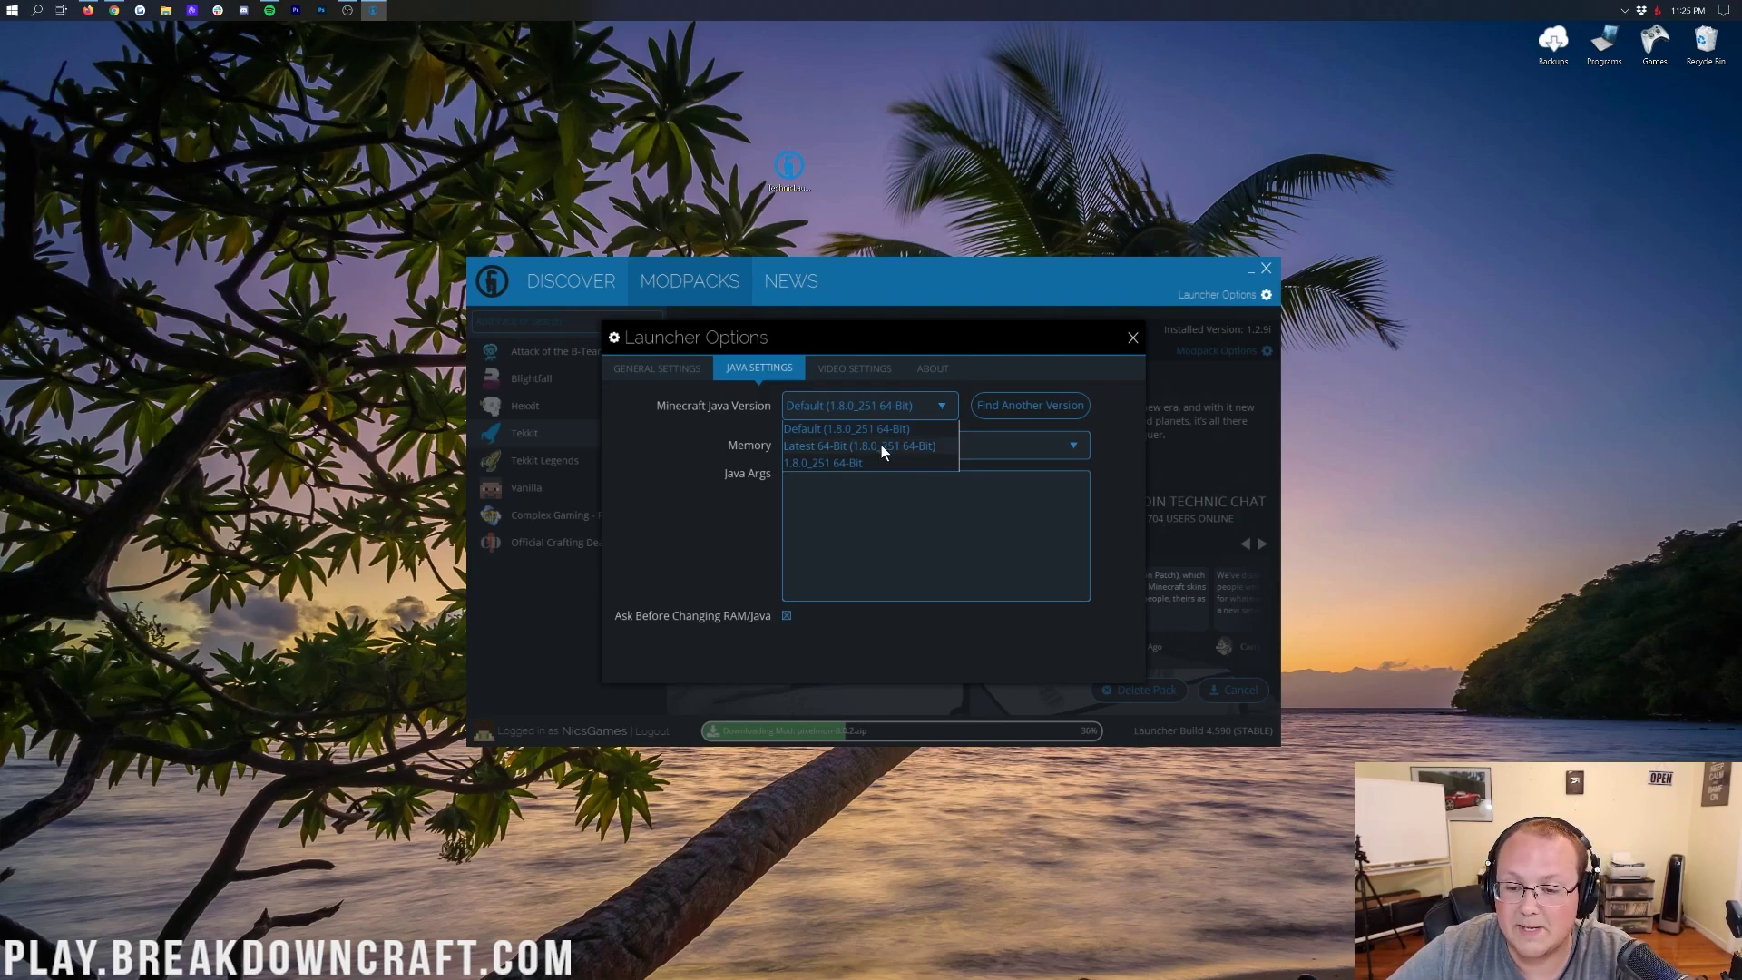
pyautogui.click(886, 430)
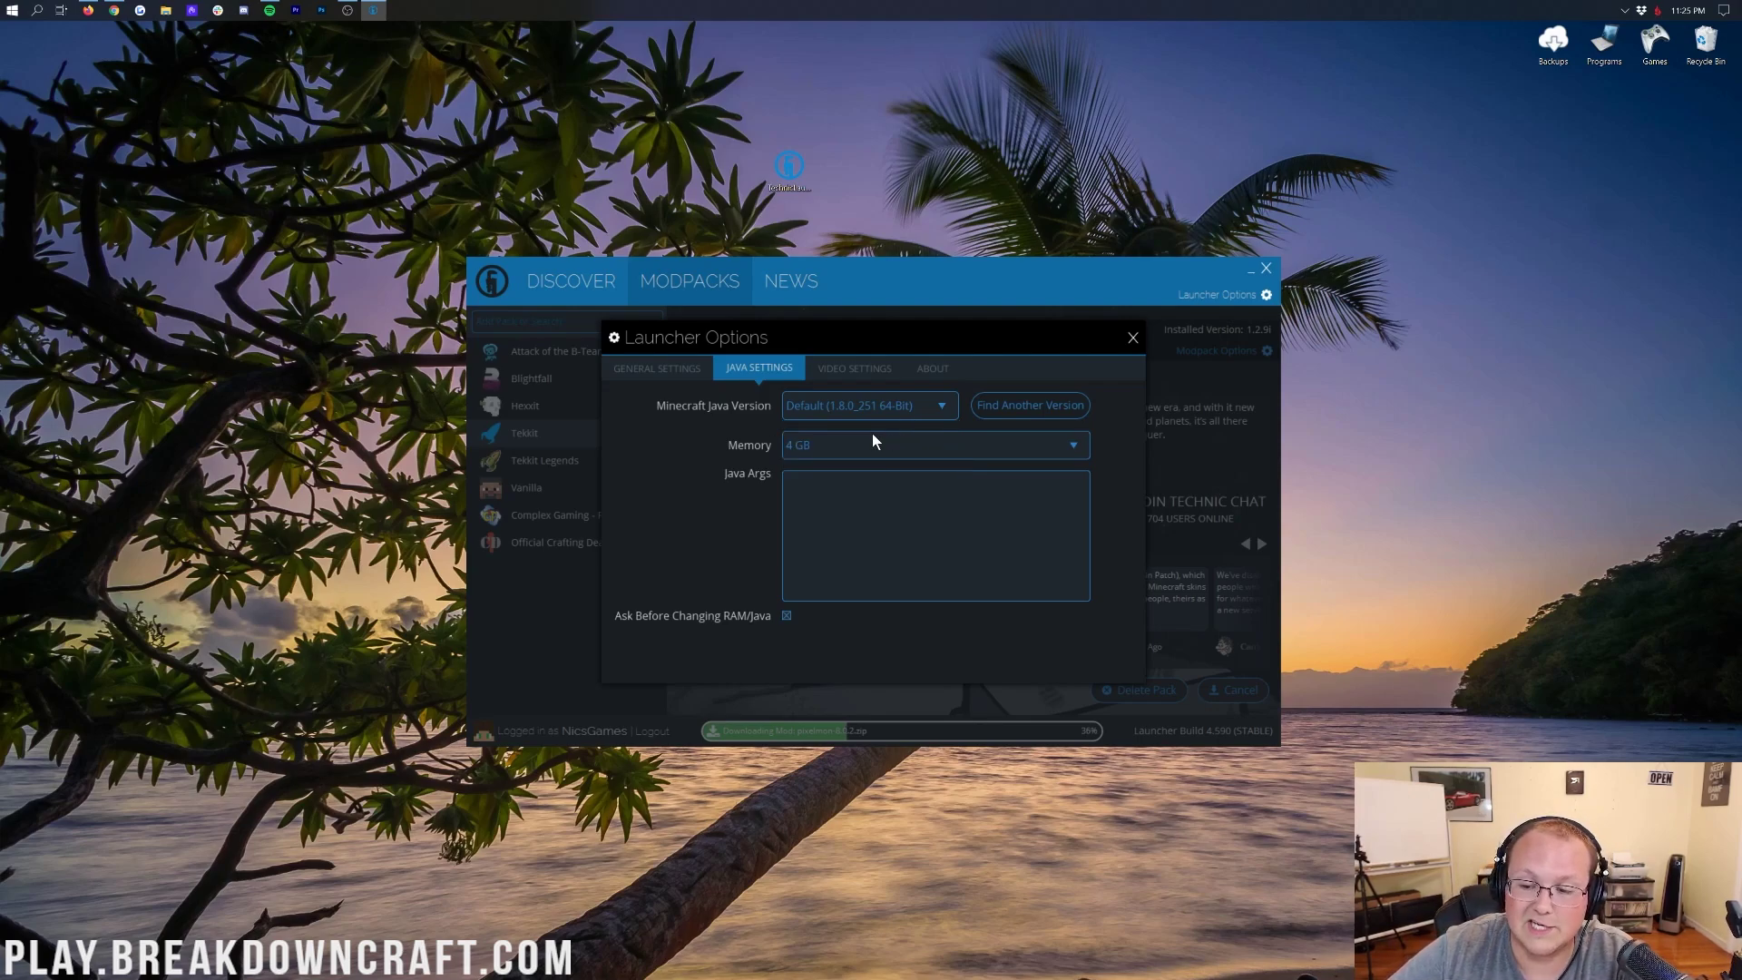
# Review the Minecraft window sizes in the video settings and set the window to Custom Dimensions.
pyautogui.click(855, 372)
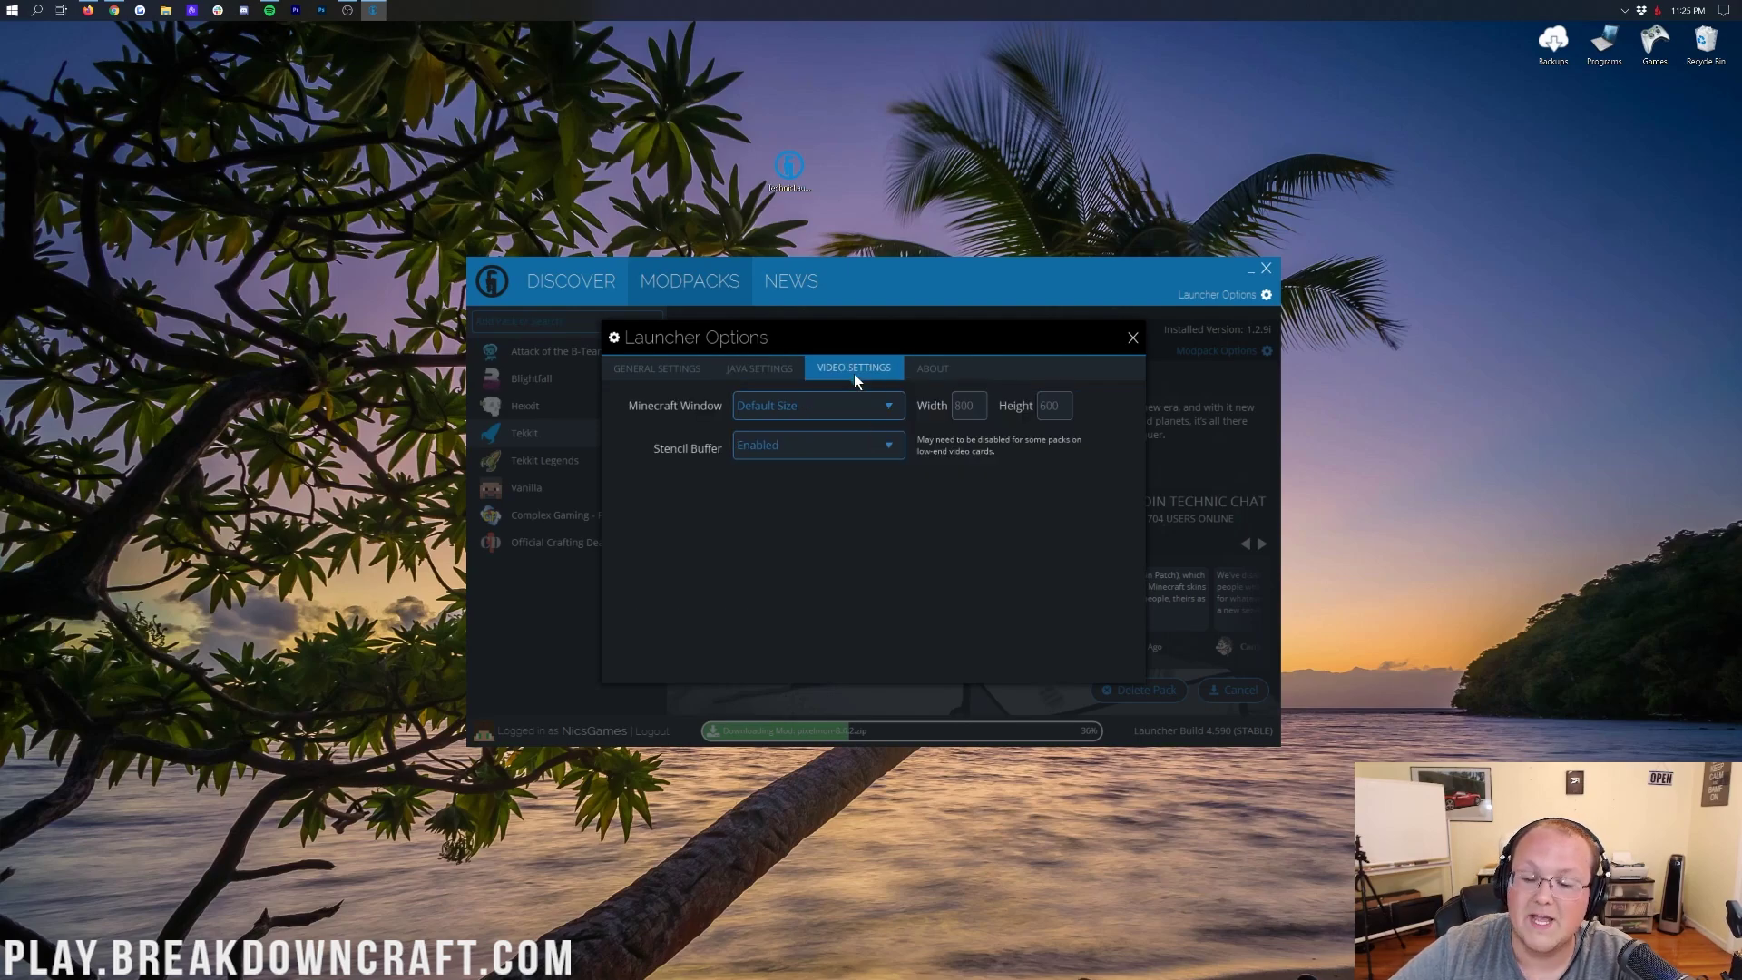
pyautogui.click(846, 402)
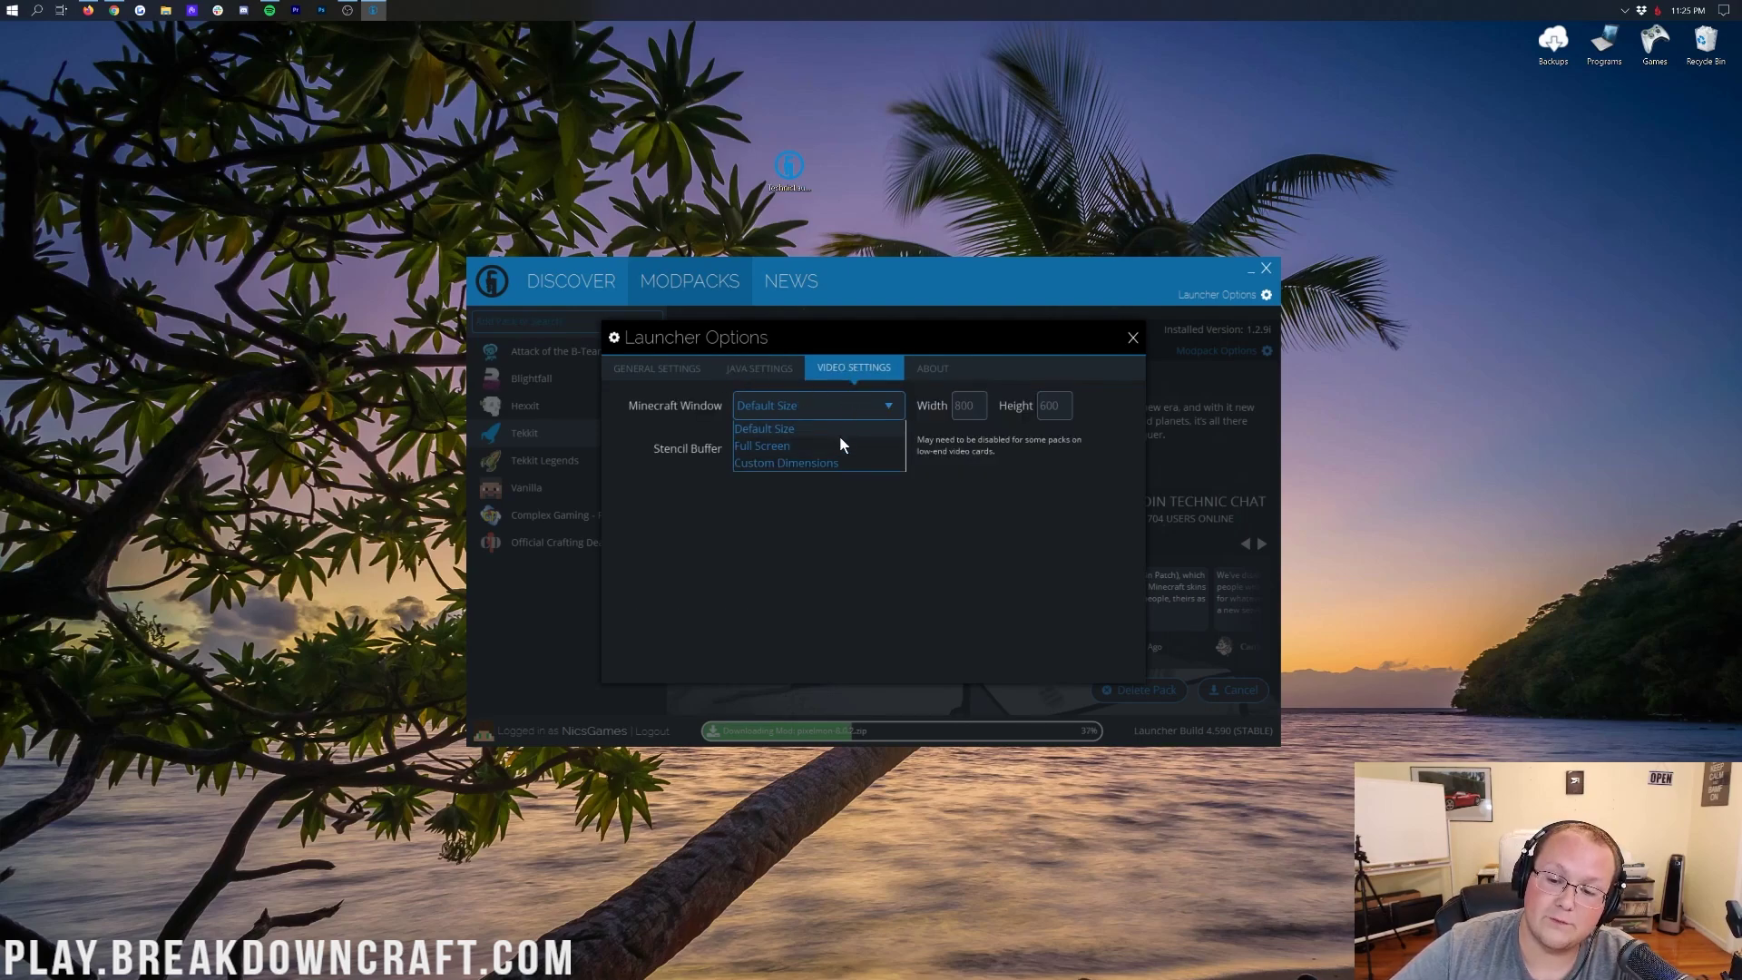
pyautogui.click(819, 426)
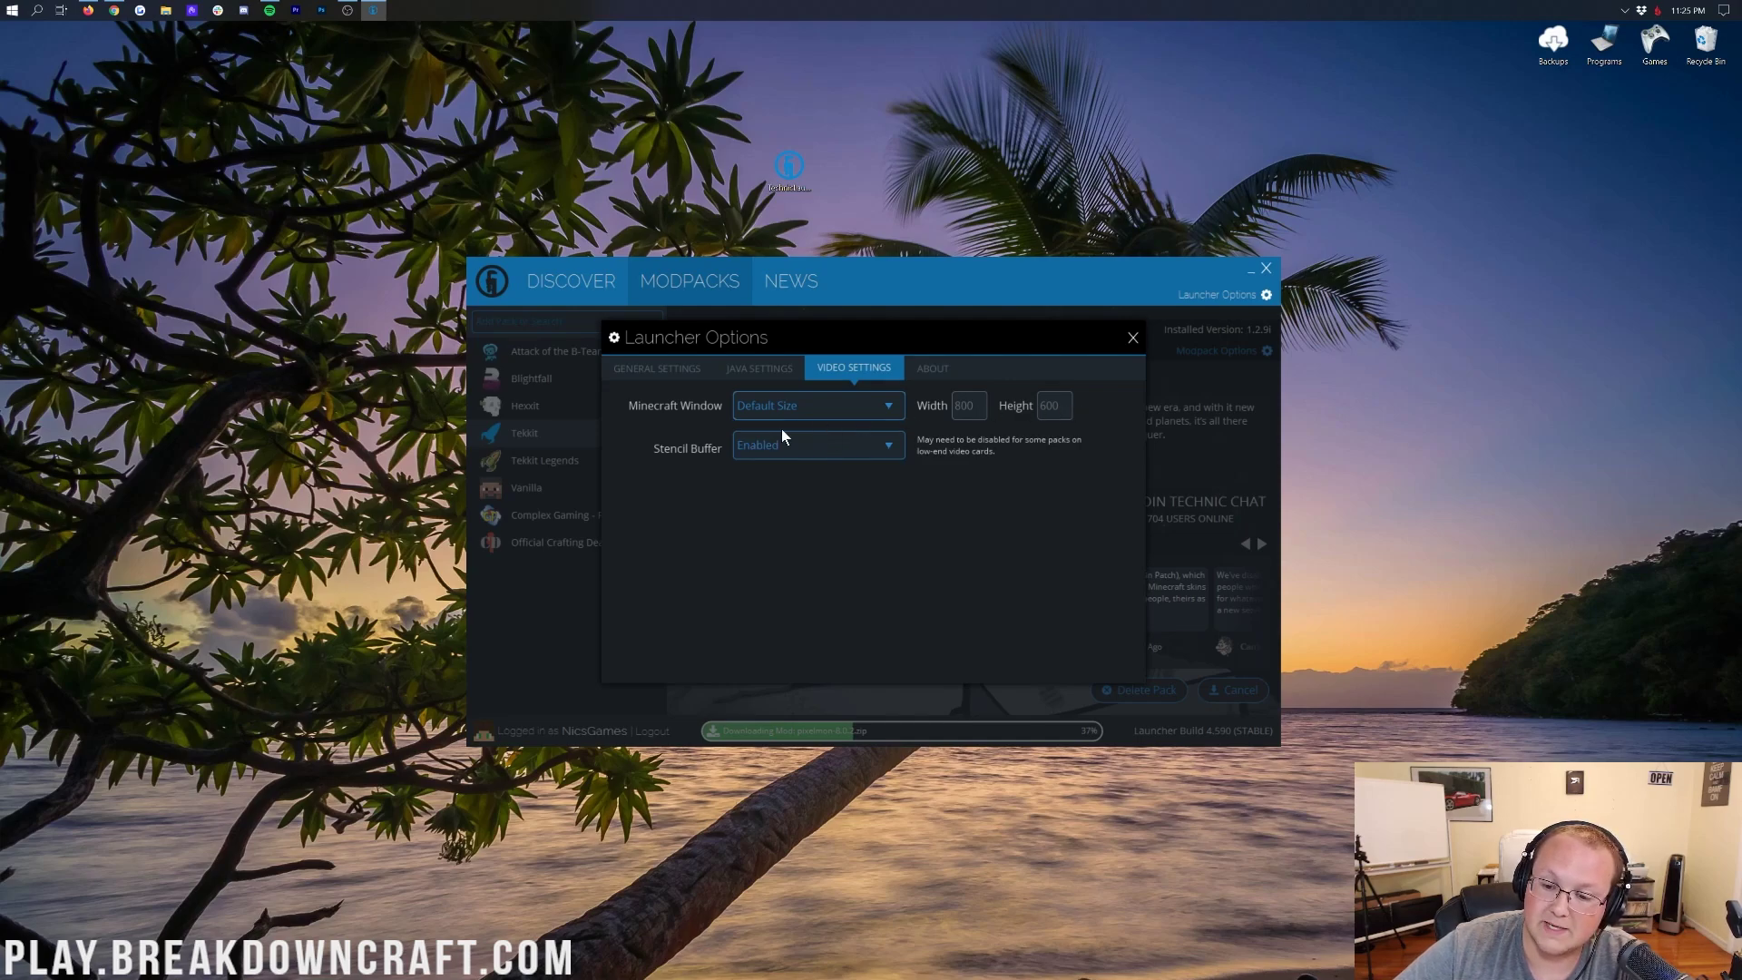
pyautogui.click(793, 417)
pyautogui.click(797, 465)
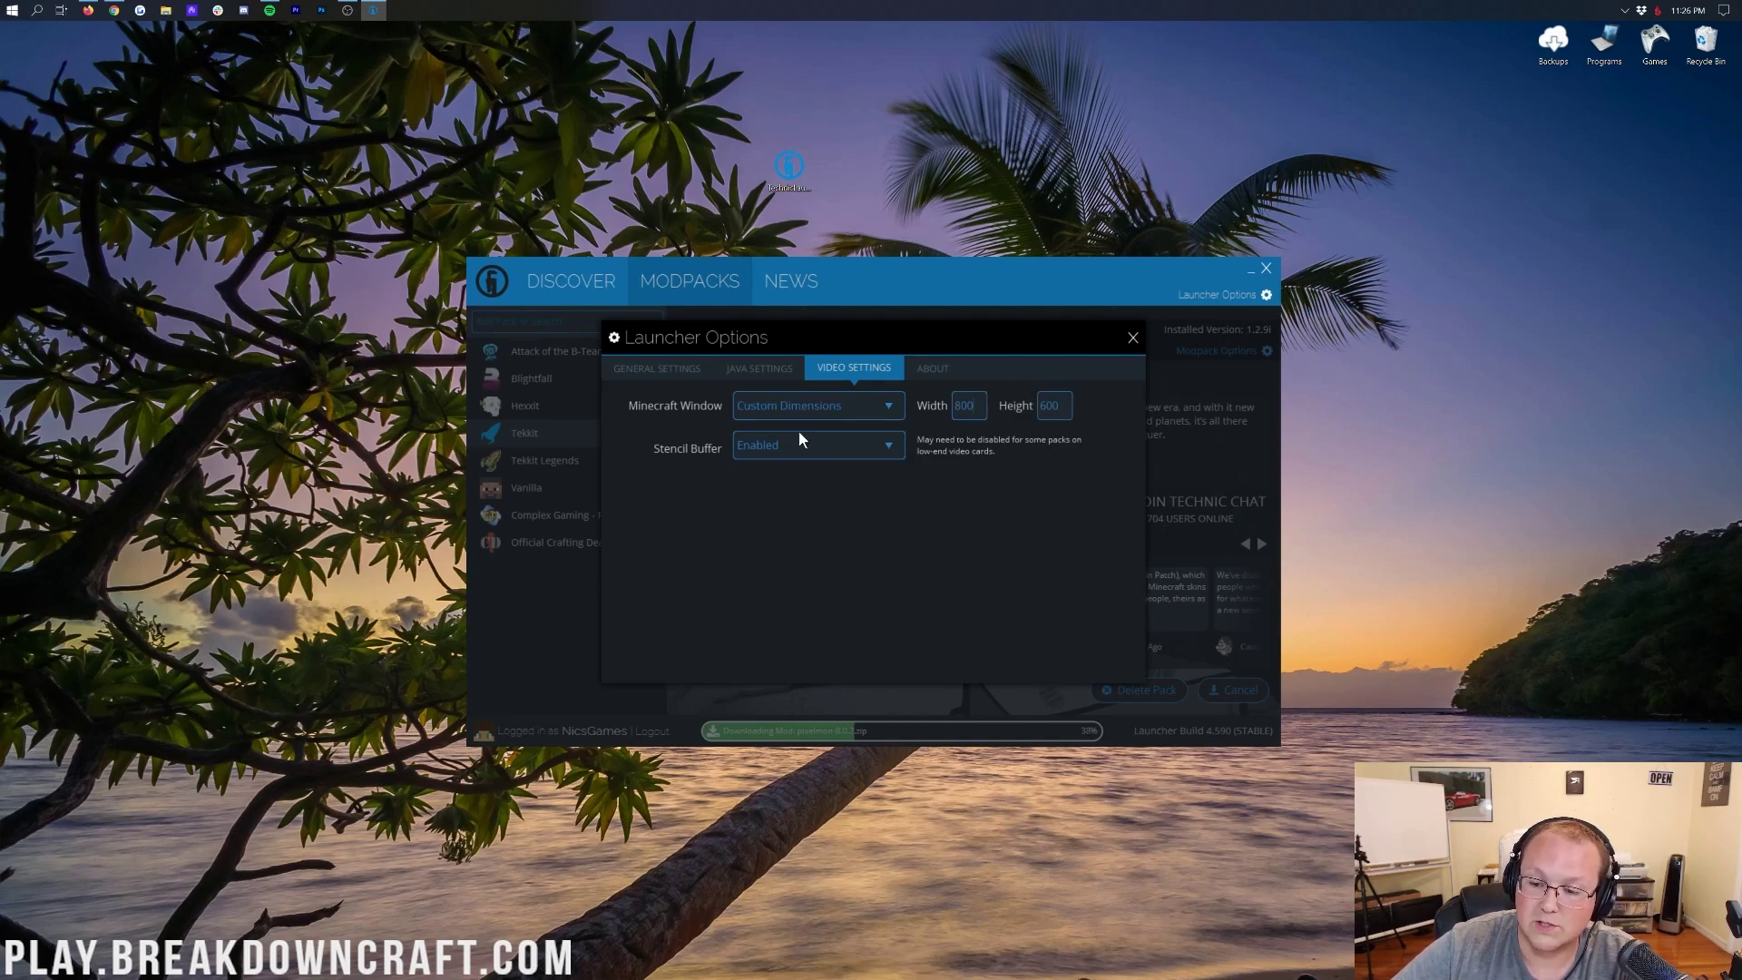
# Set the custom Minecraft window to a width of 1920 and a height of 1080, with Stencil Buffer set to Enabled.
pyautogui.press('BackSpace')
pyautogui.press('BackSpace')
pyautogui.write('1920')
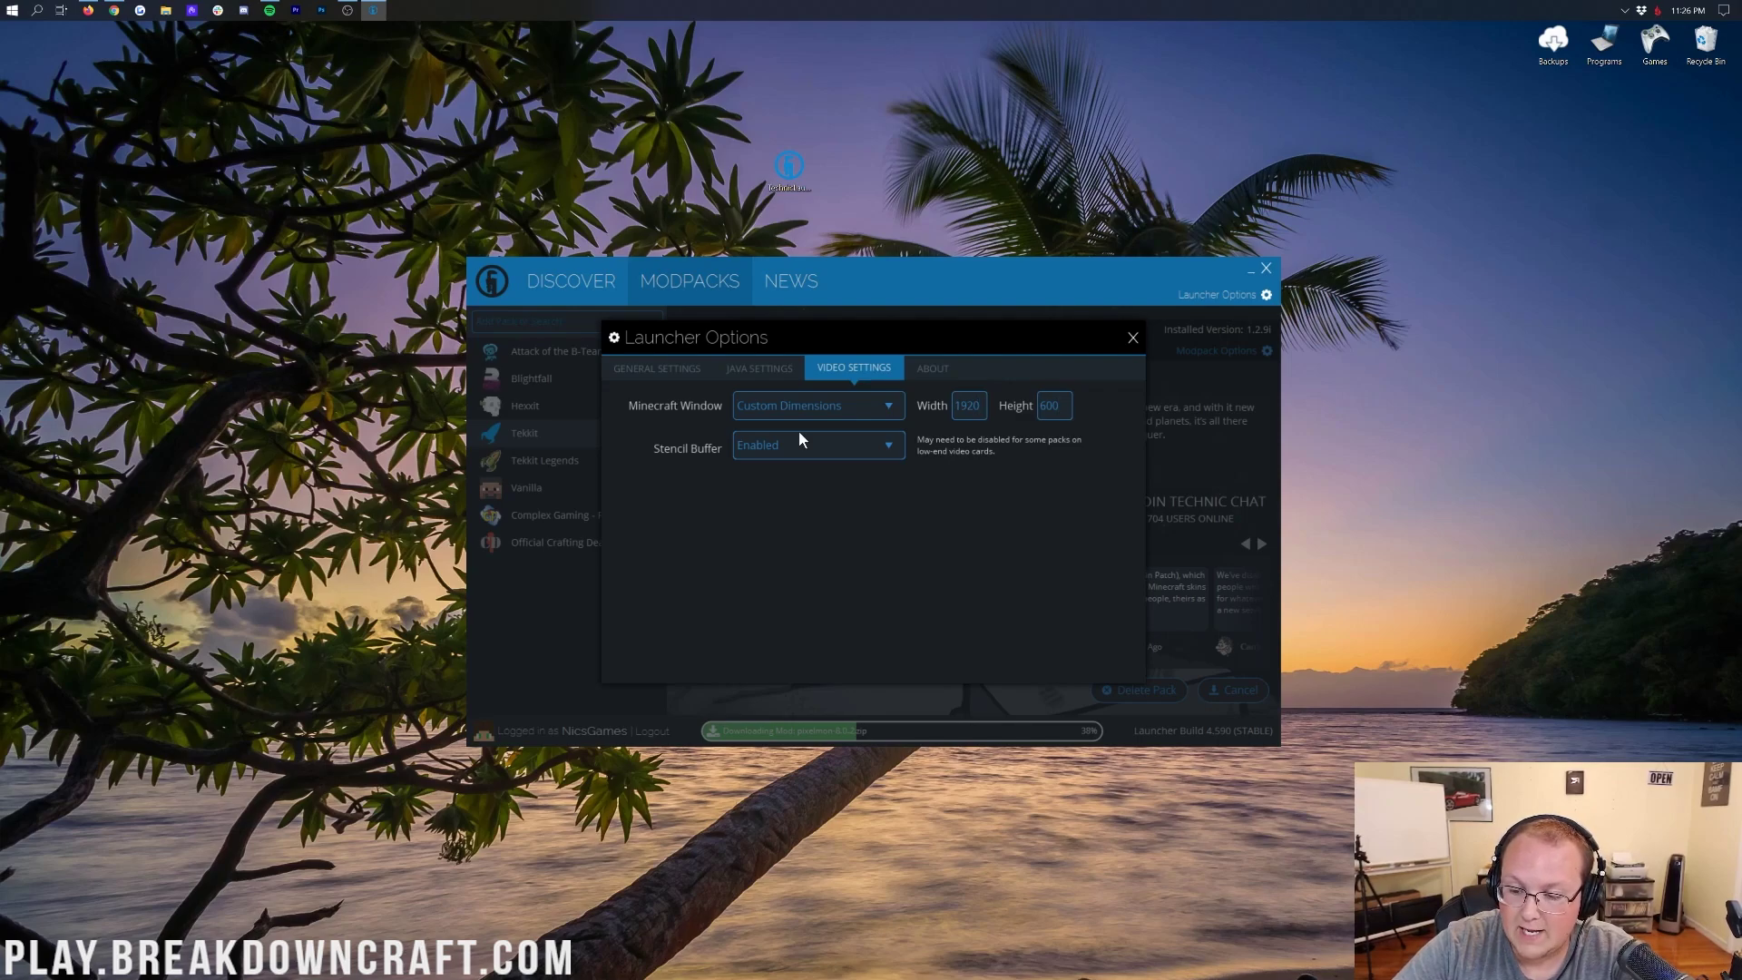
pyautogui.press('Tab')
pyautogui.write('10')
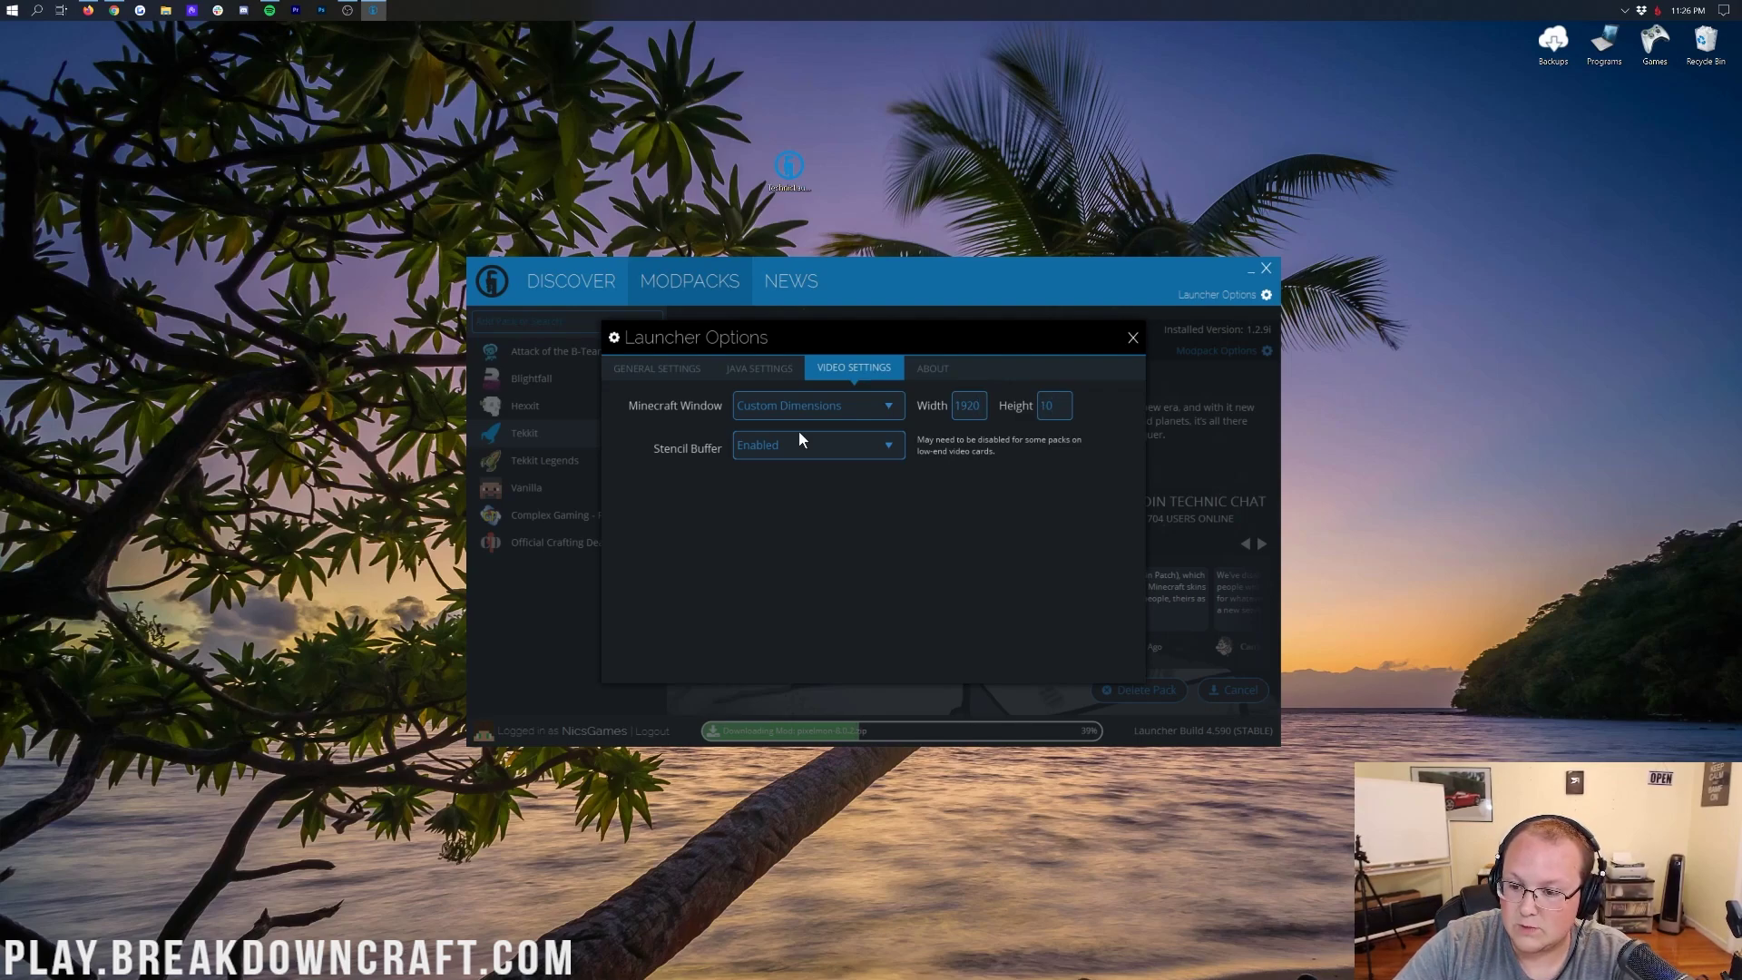
pyautogui.write('80')
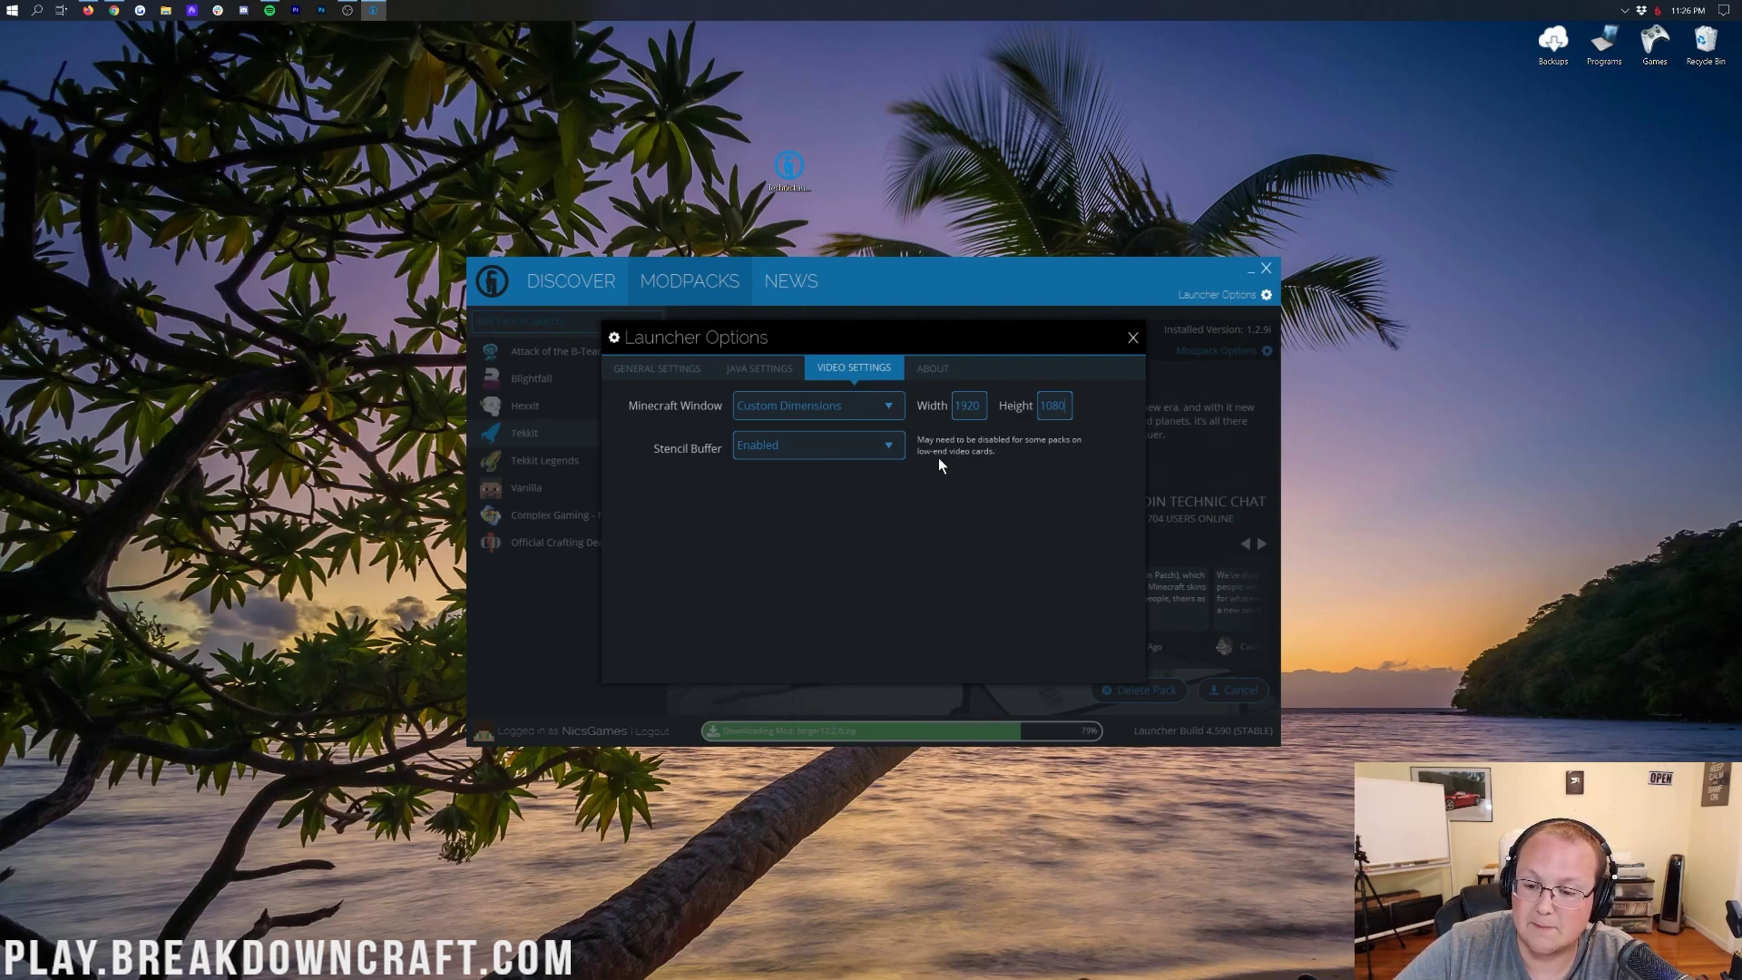
pyautogui.click(860, 446)
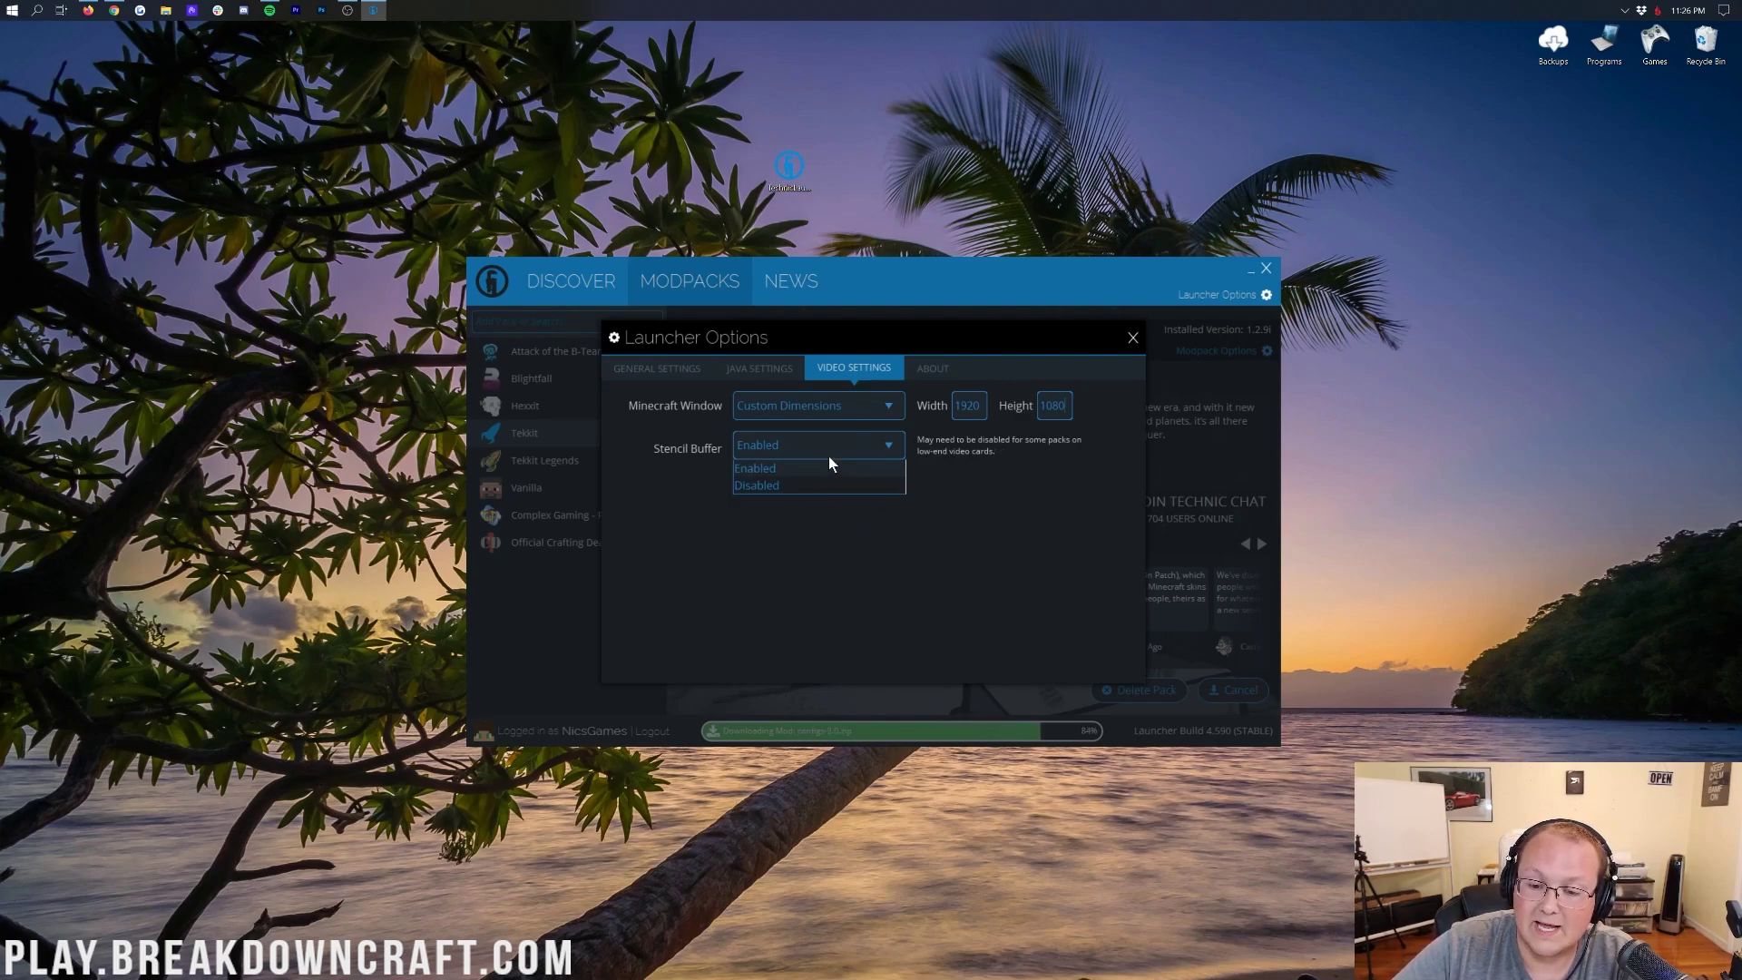
pyautogui.click(838, 468)
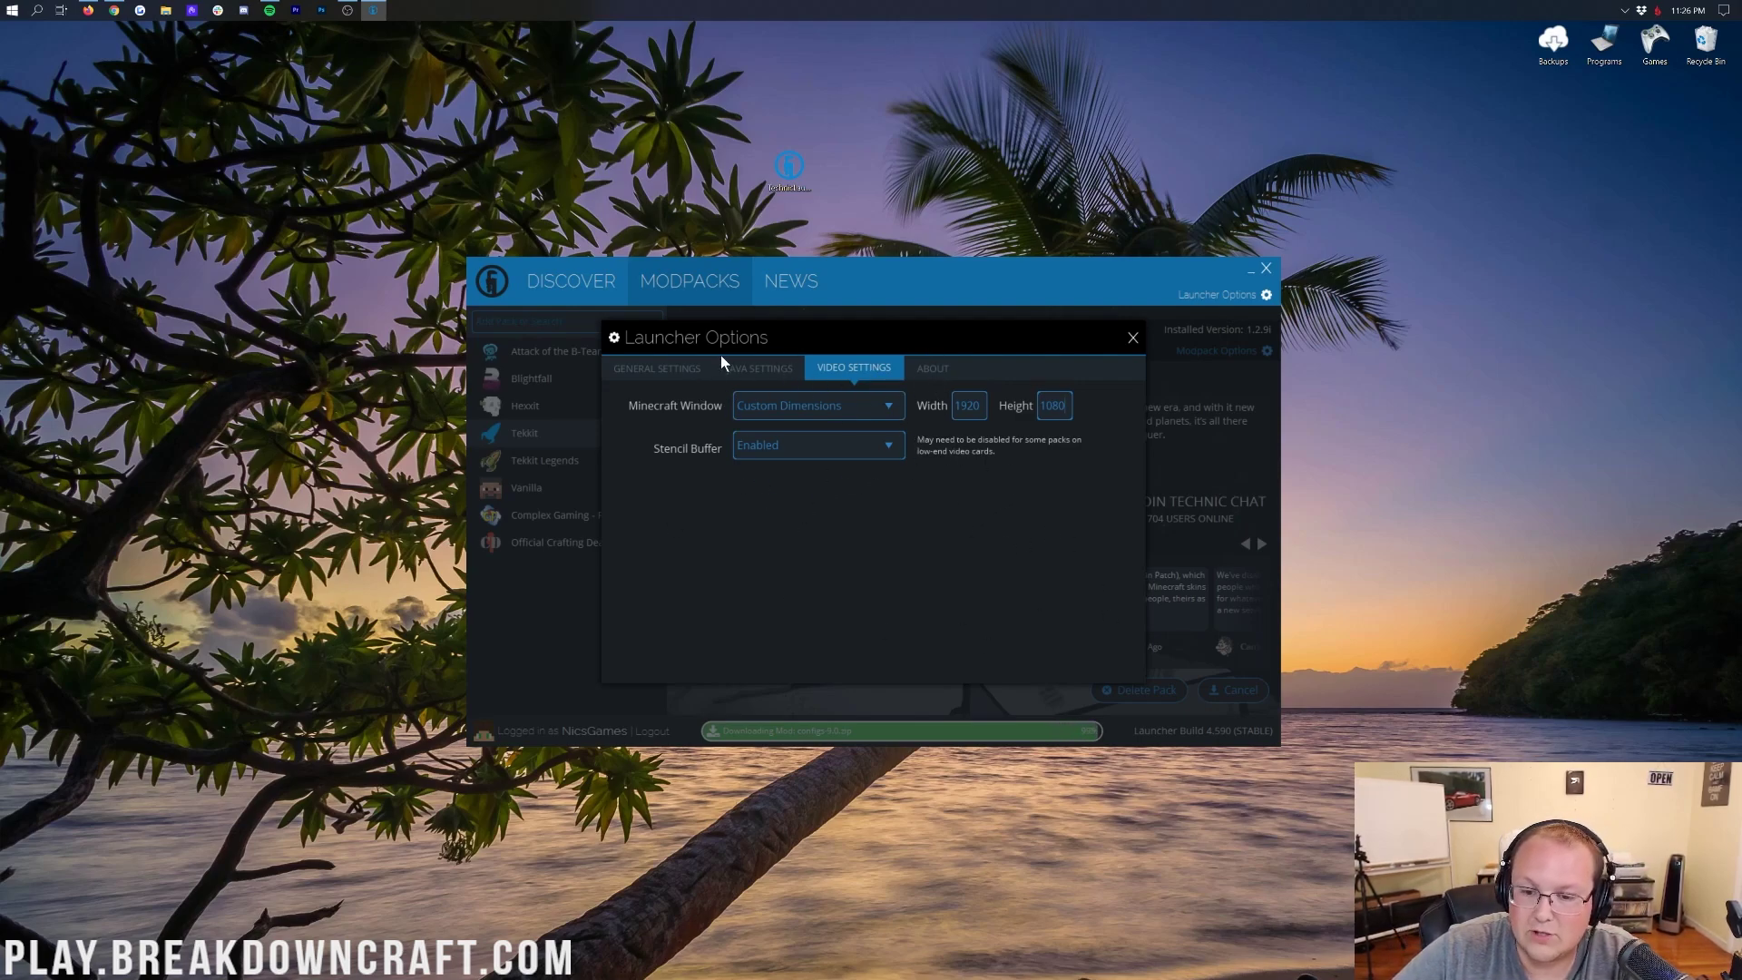
# Review the language and On Pack Launch choices in the general settings, trying Close Launcher and returning to Hide Launcher.
pyautogui.click(650, 370)
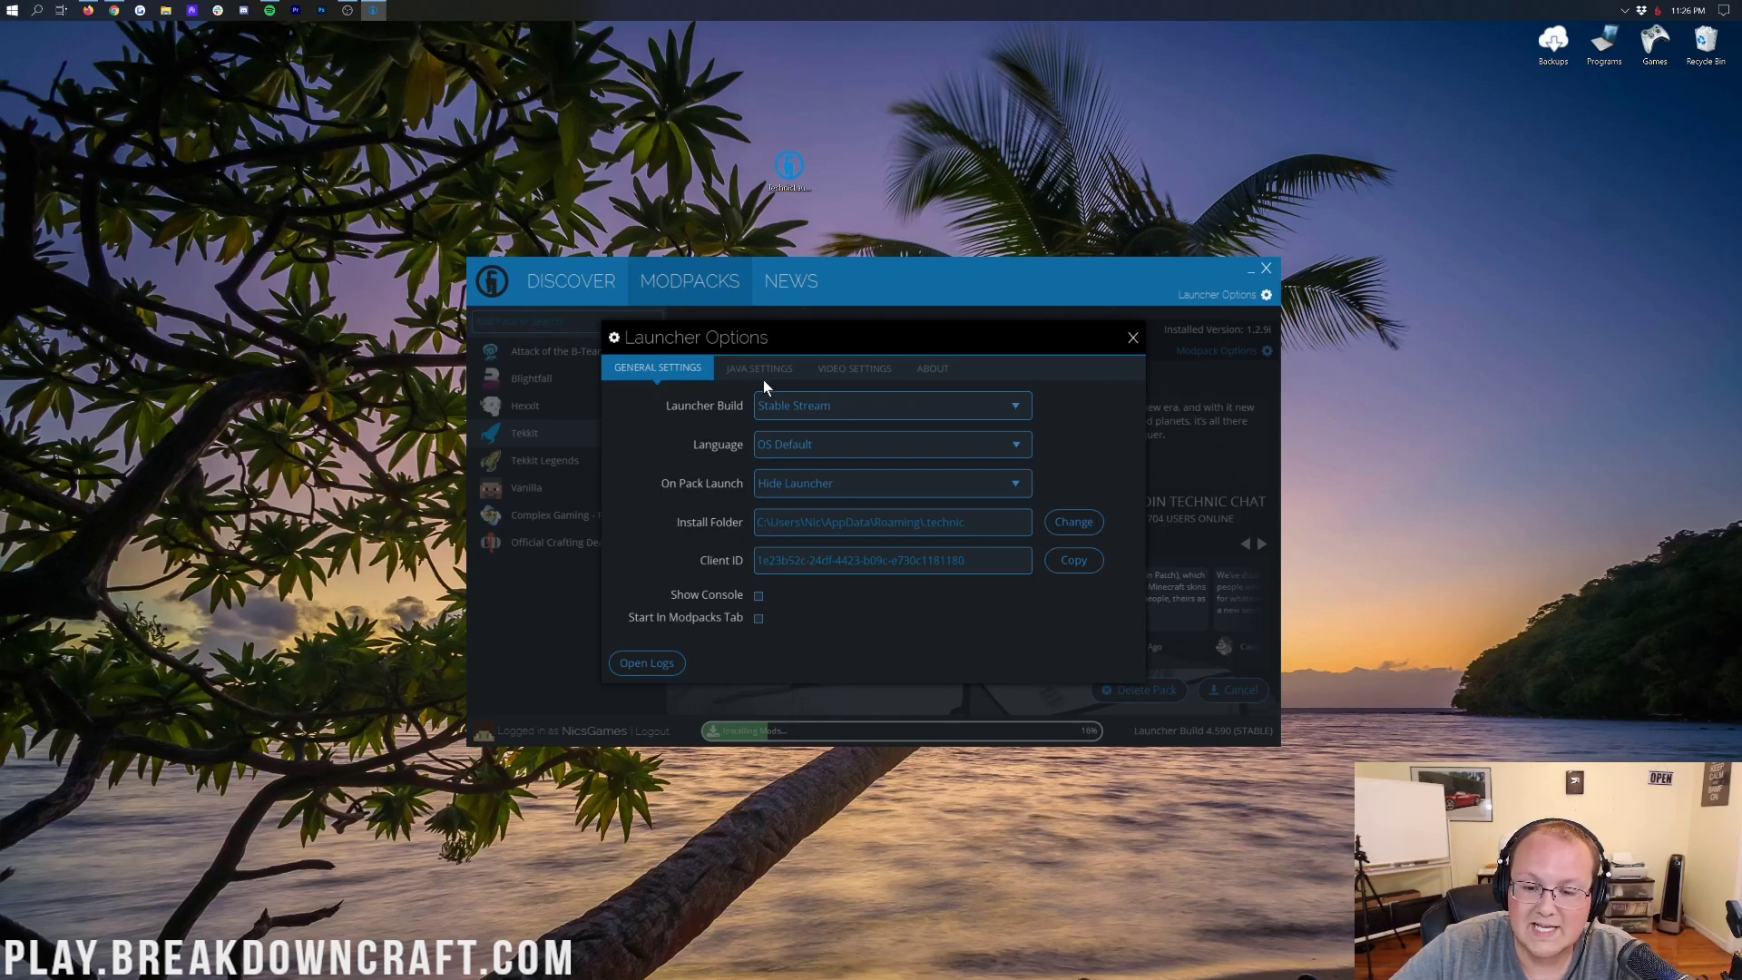
pyautogui.click(788, 446)
pyautogui.scroll(-2, 820, 432)
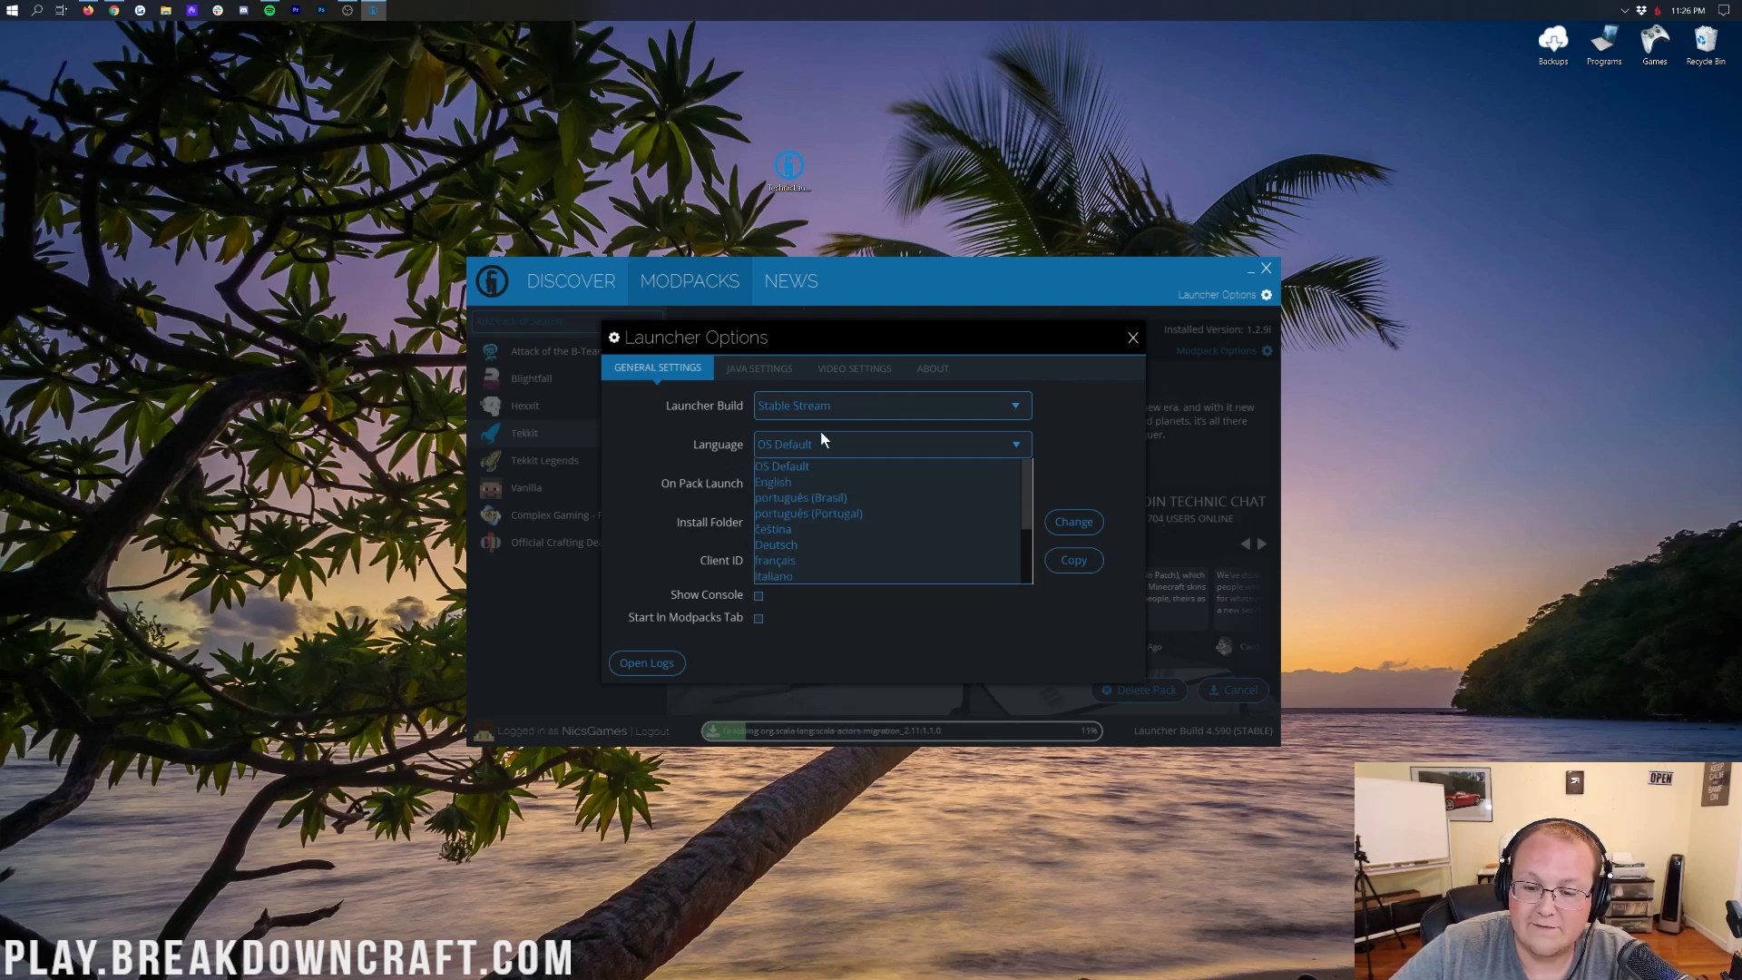
pyautogui.scroll(2, 814, 513)
pyautogui.click(673, 503)
pyautogui.click(800, 483)
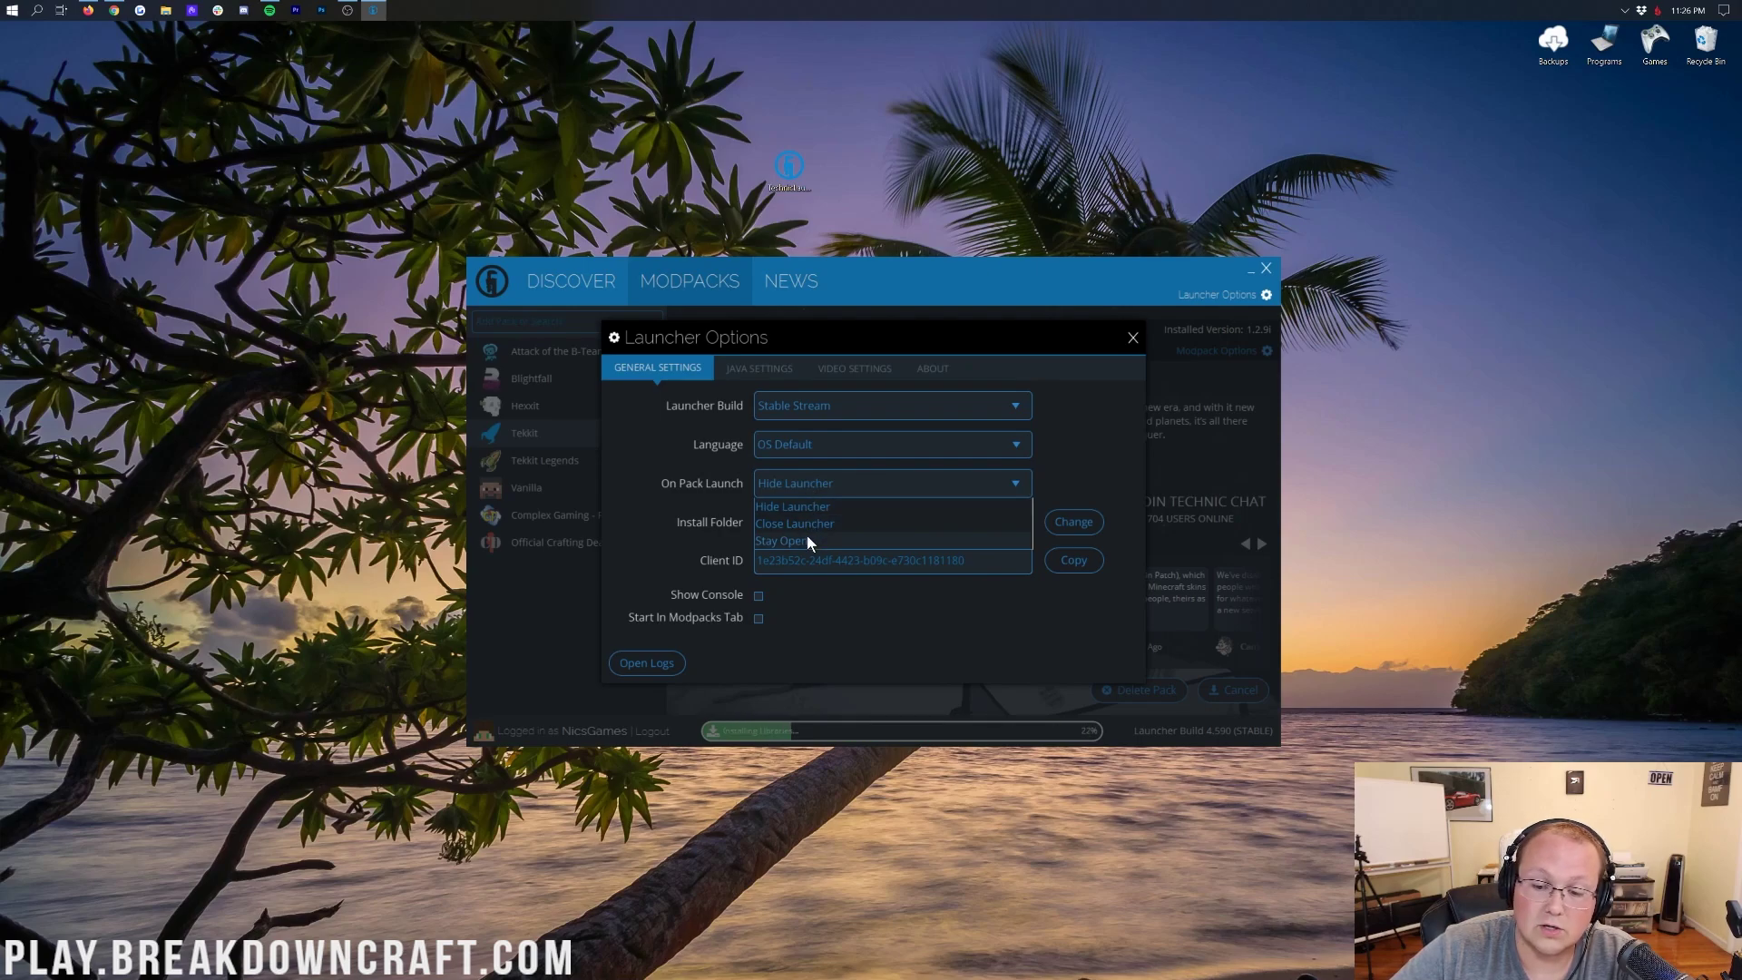
pyautogui.click(802, 524)
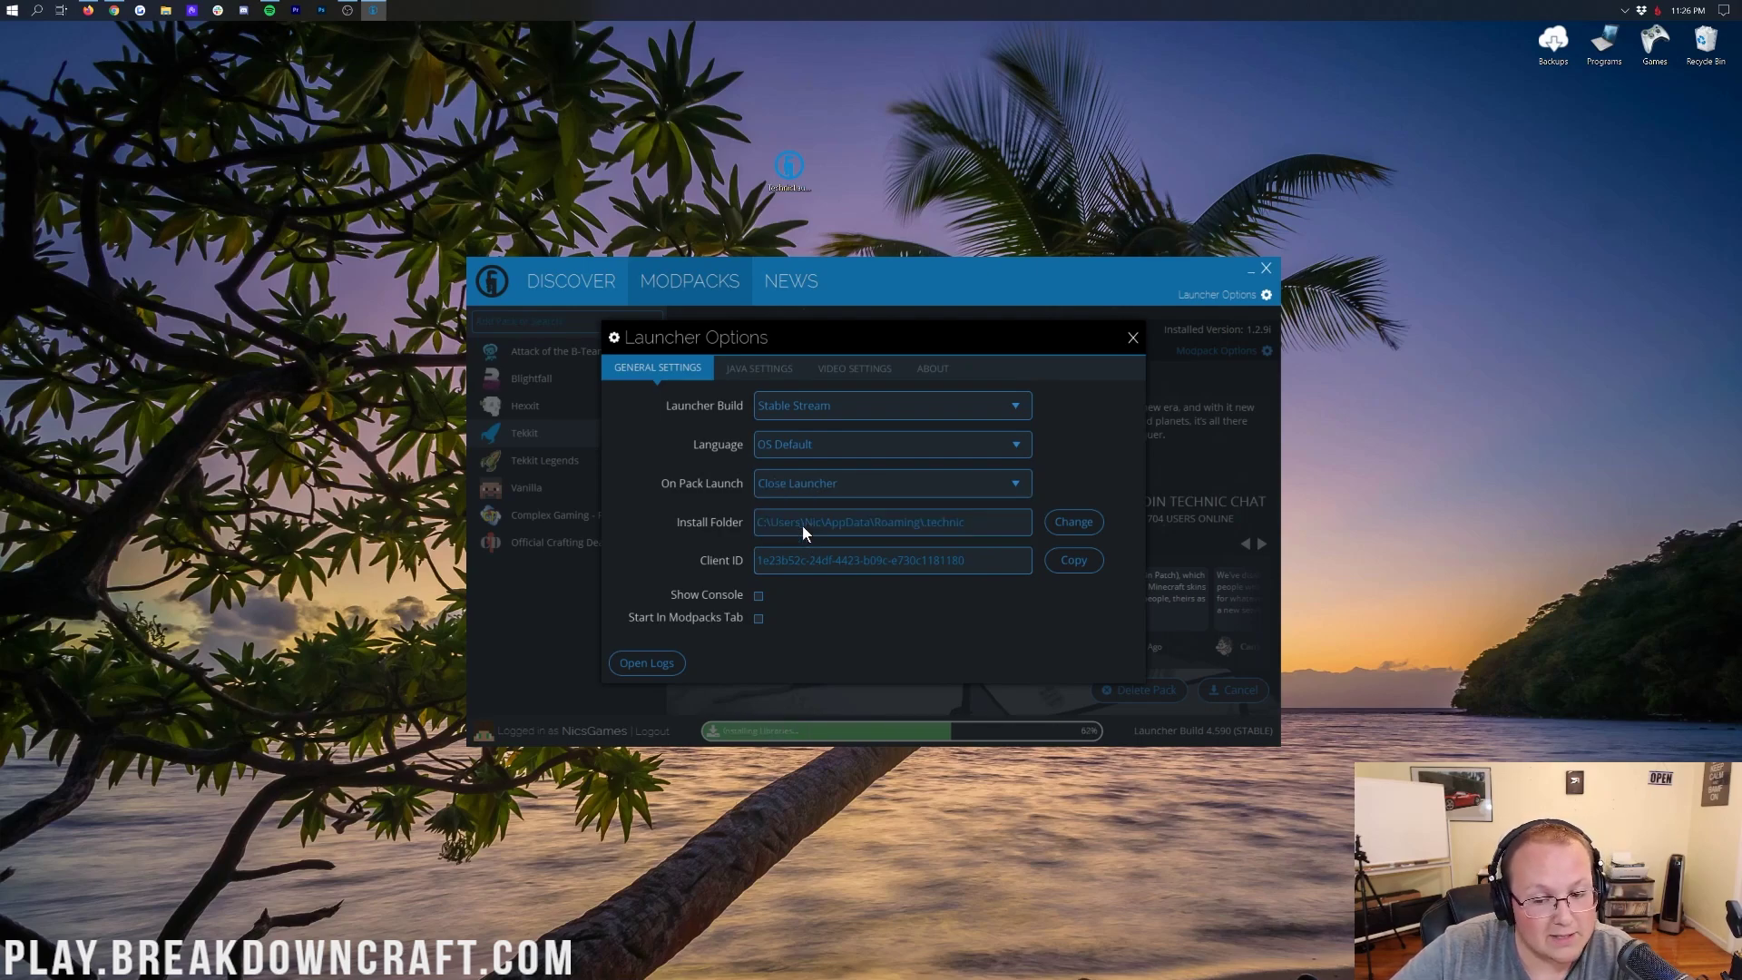
pyautogui.click(793, 479)
pyautogui.click(793, 506)
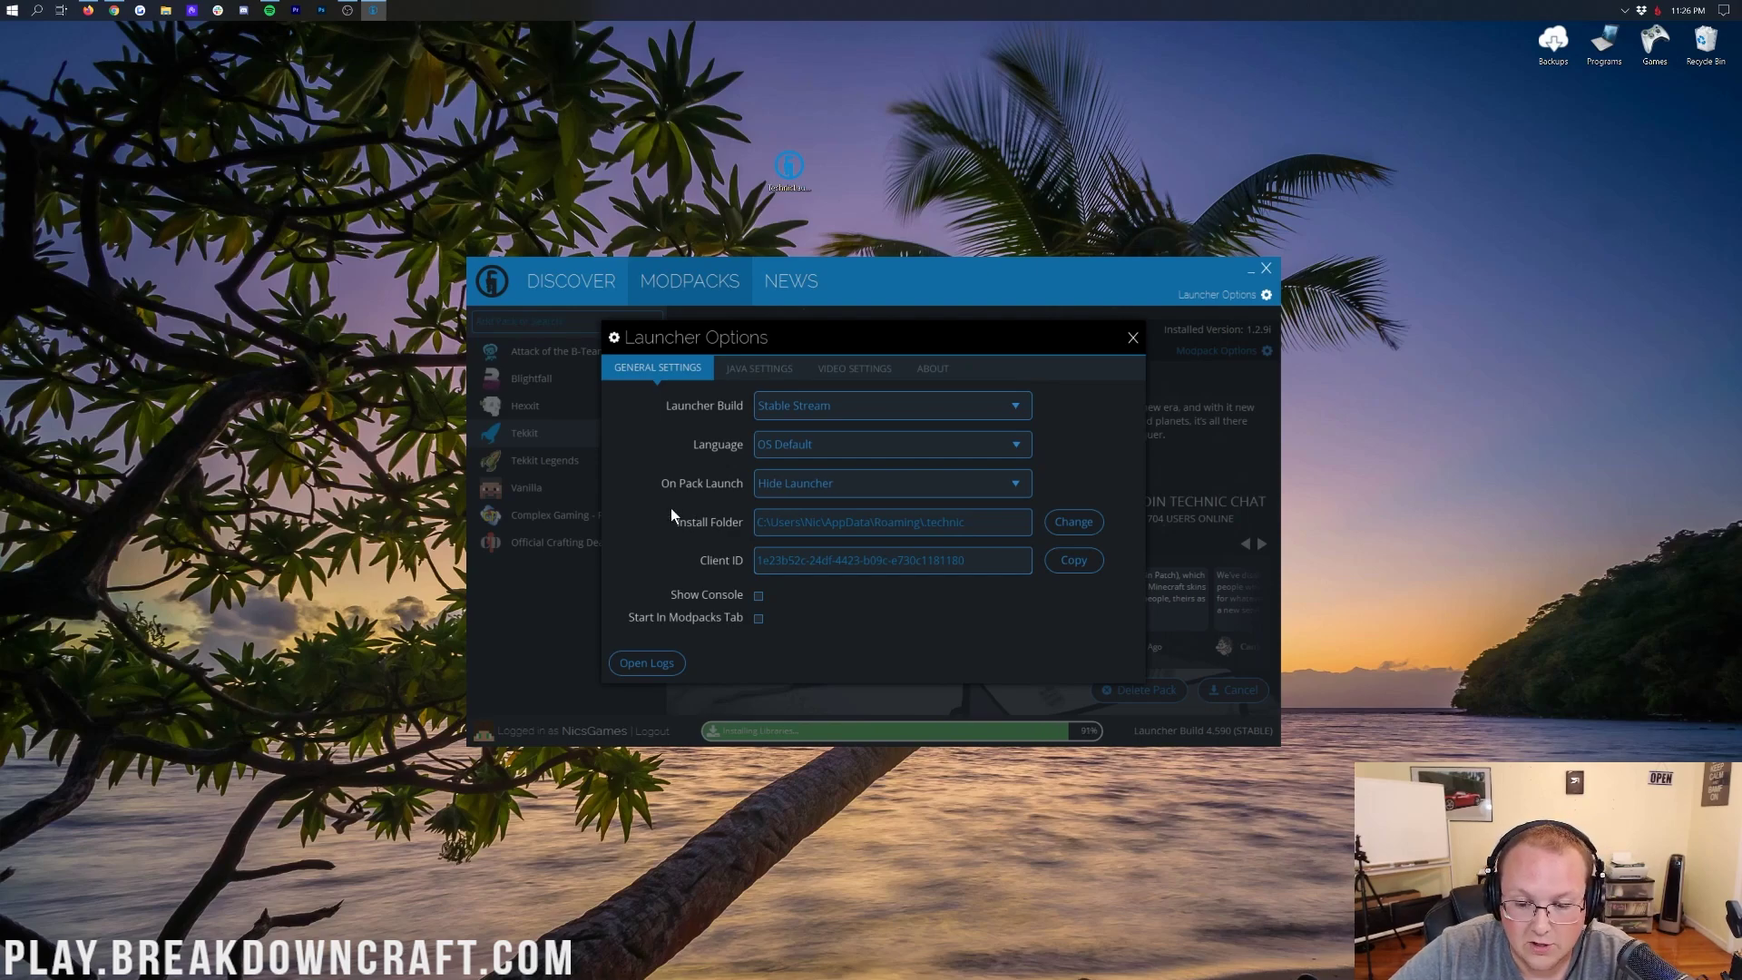
# Enable Start In Modpacks Tab and close the launcher options after viewing the About information.
pyautogui.click(759, 619)
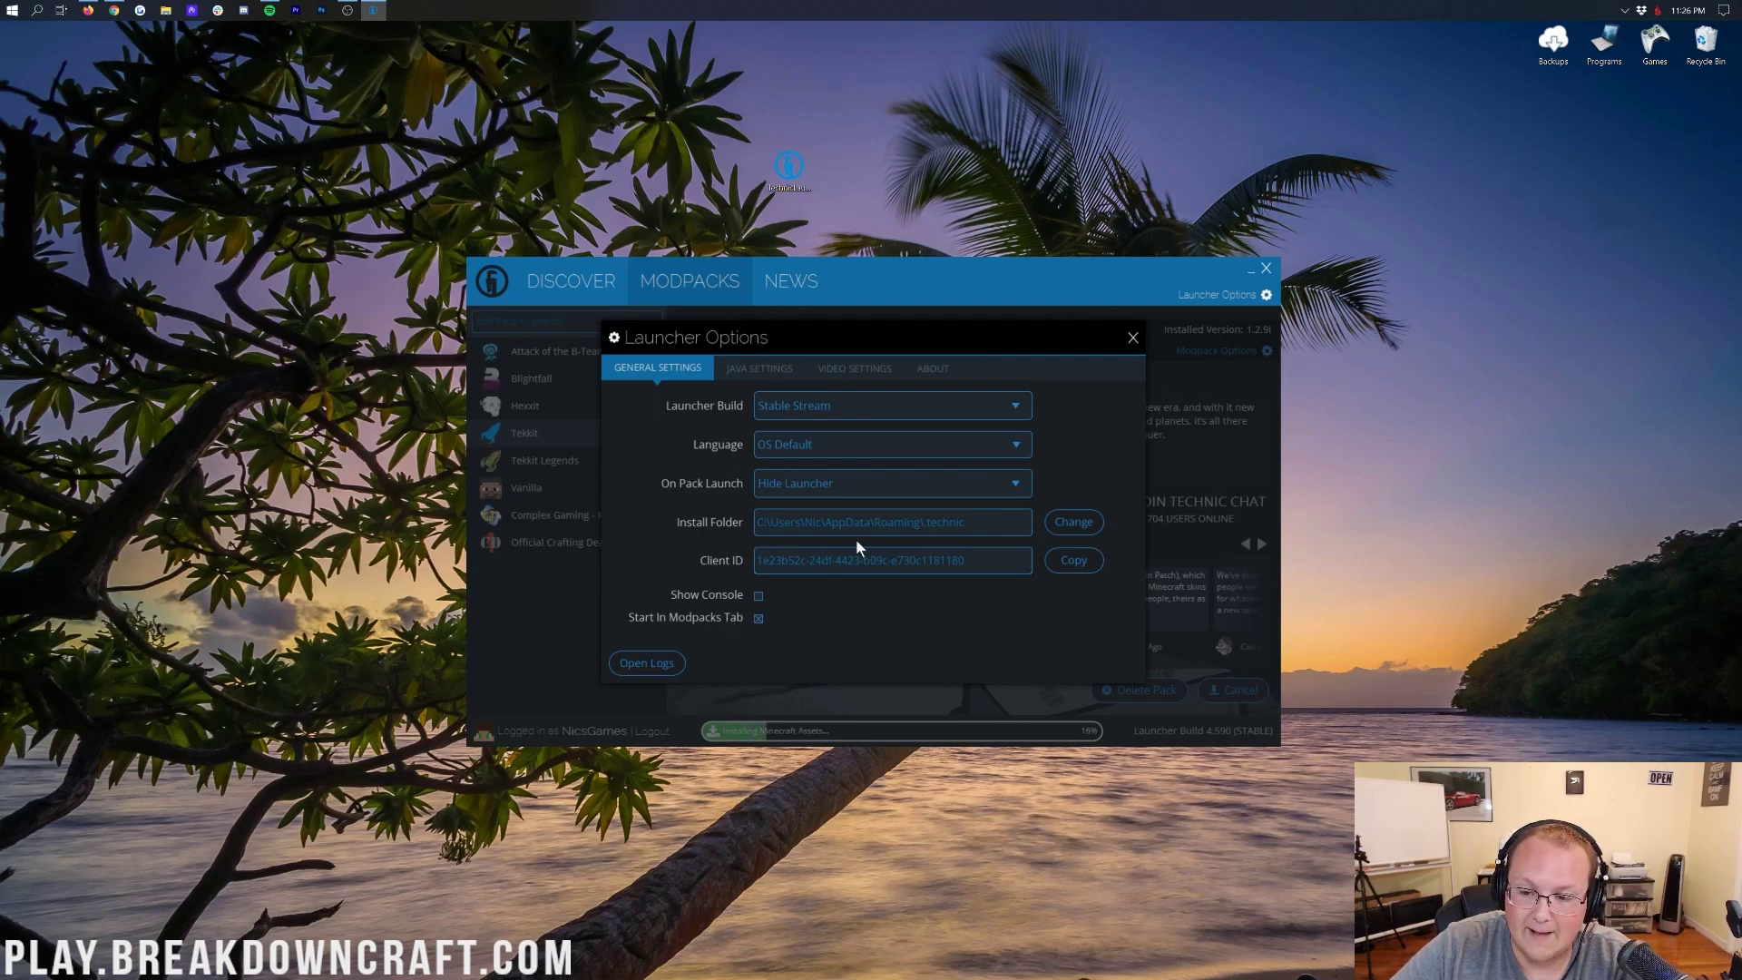
pyautogui.click(933, 372)
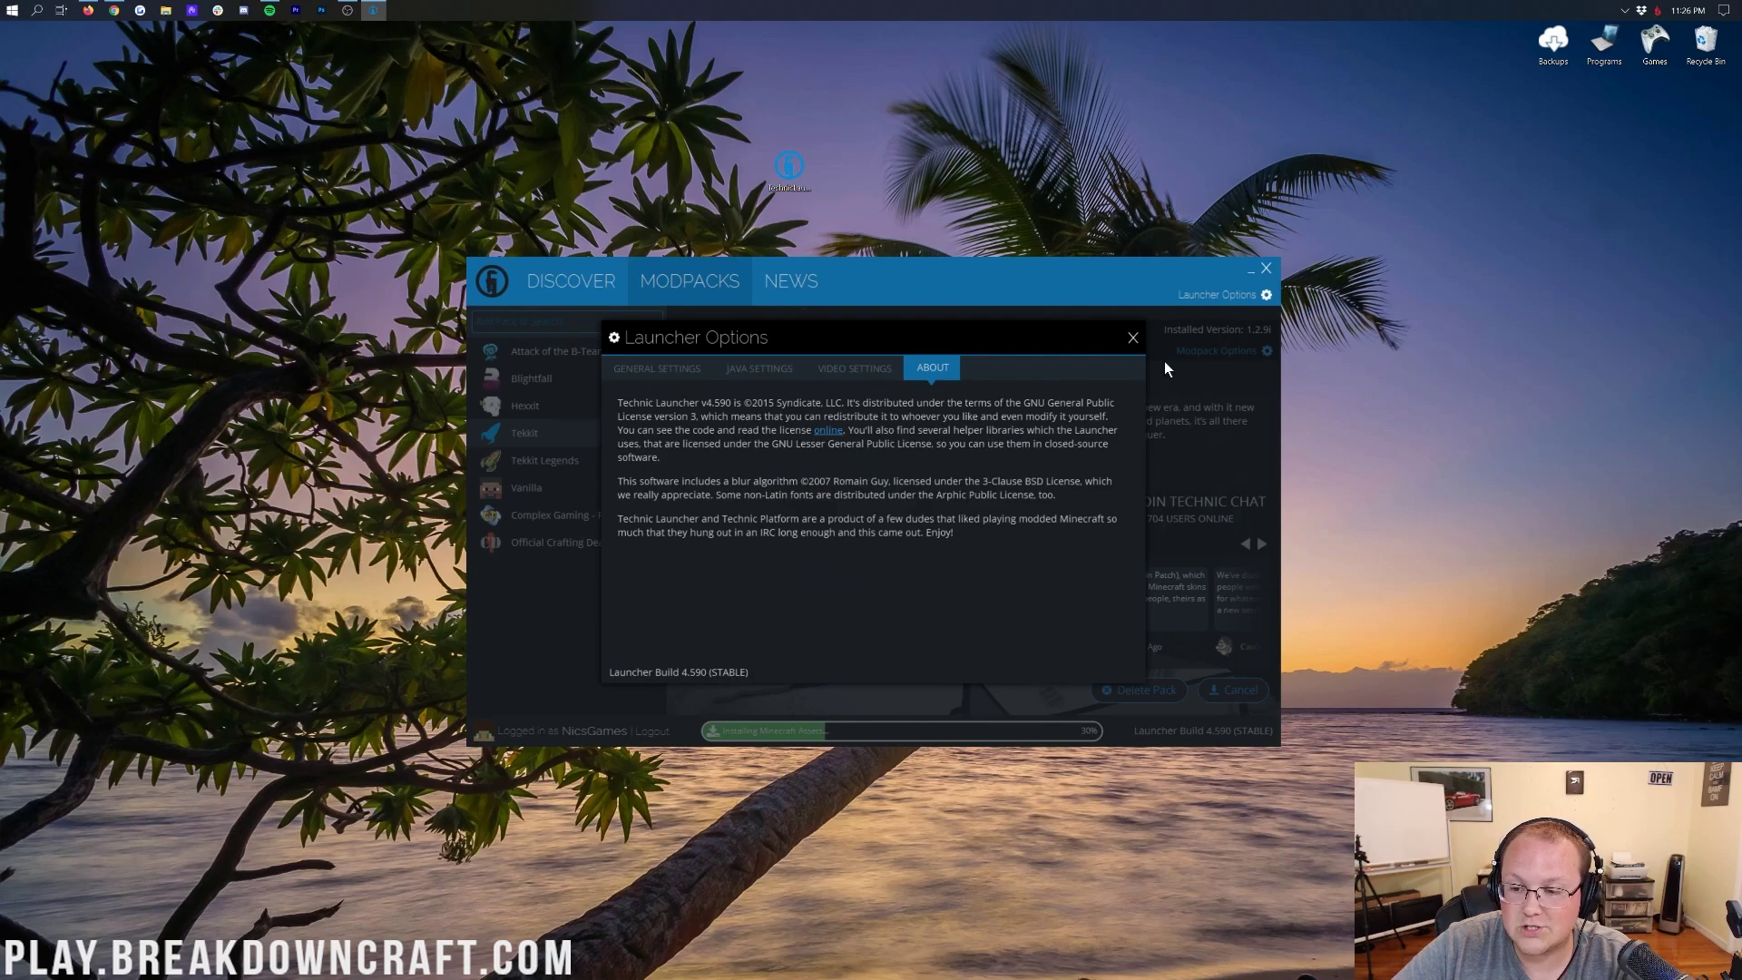
pyautogui.click(1132, 337)
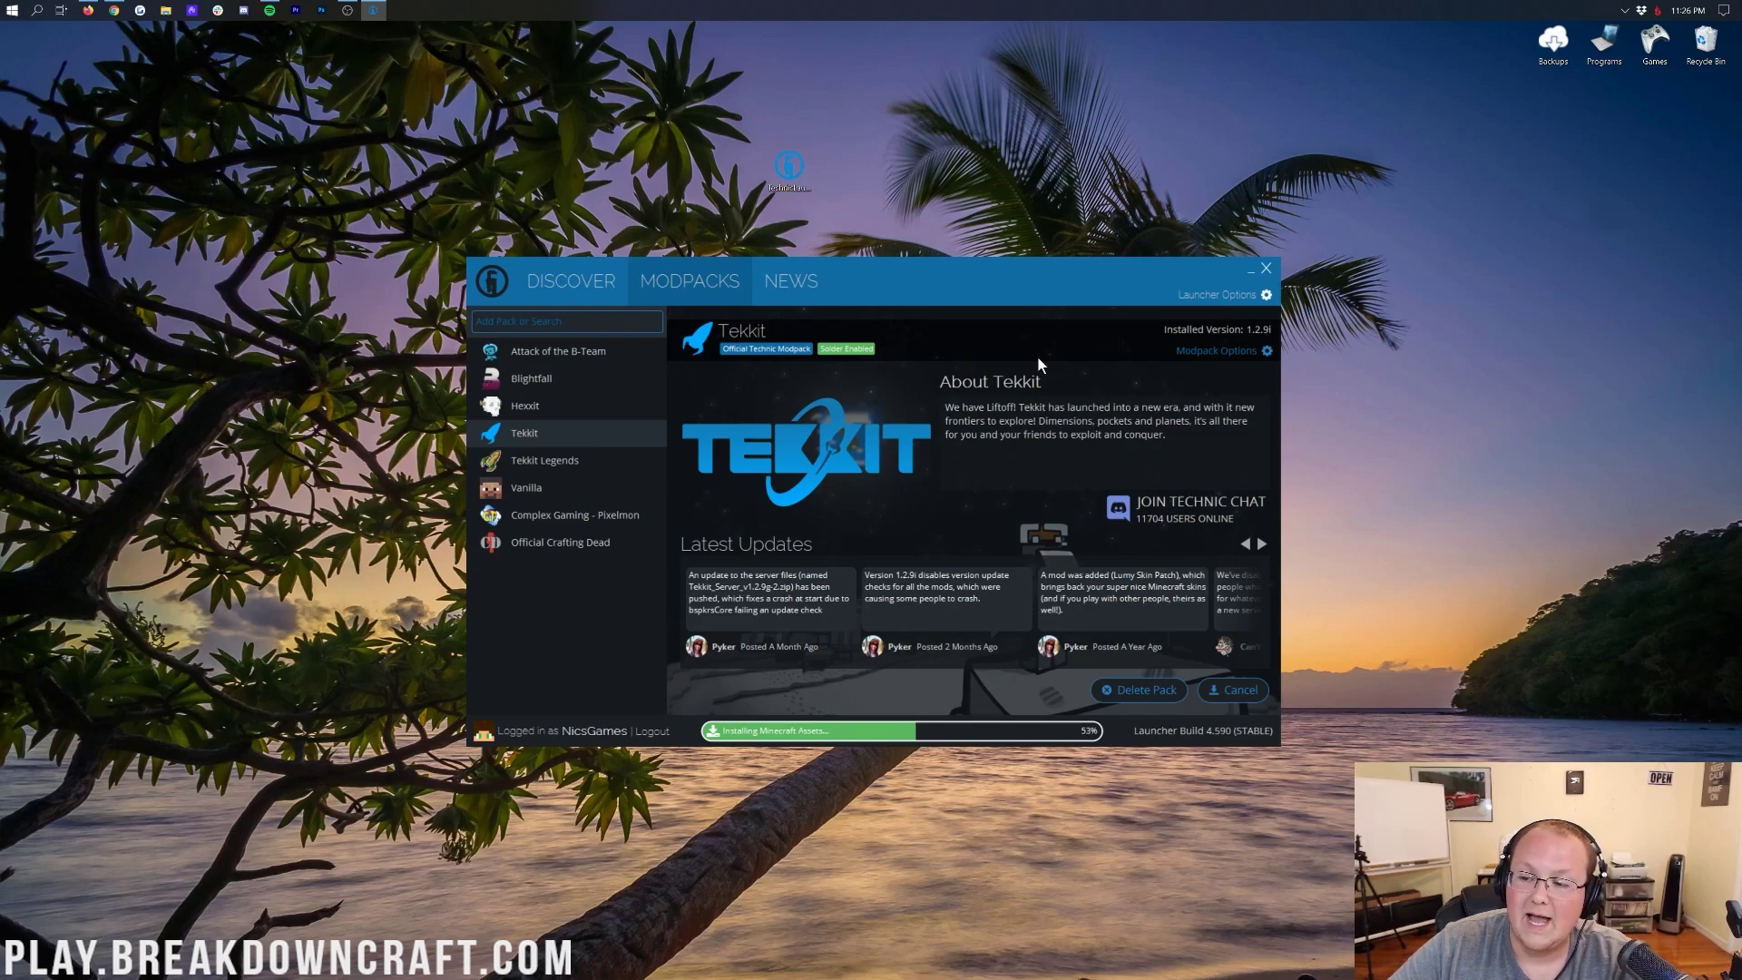
# Review the specific versions offered in Tekkit's modpack options and reselect Recommended Version.
pyautogui.click(1209, 354)
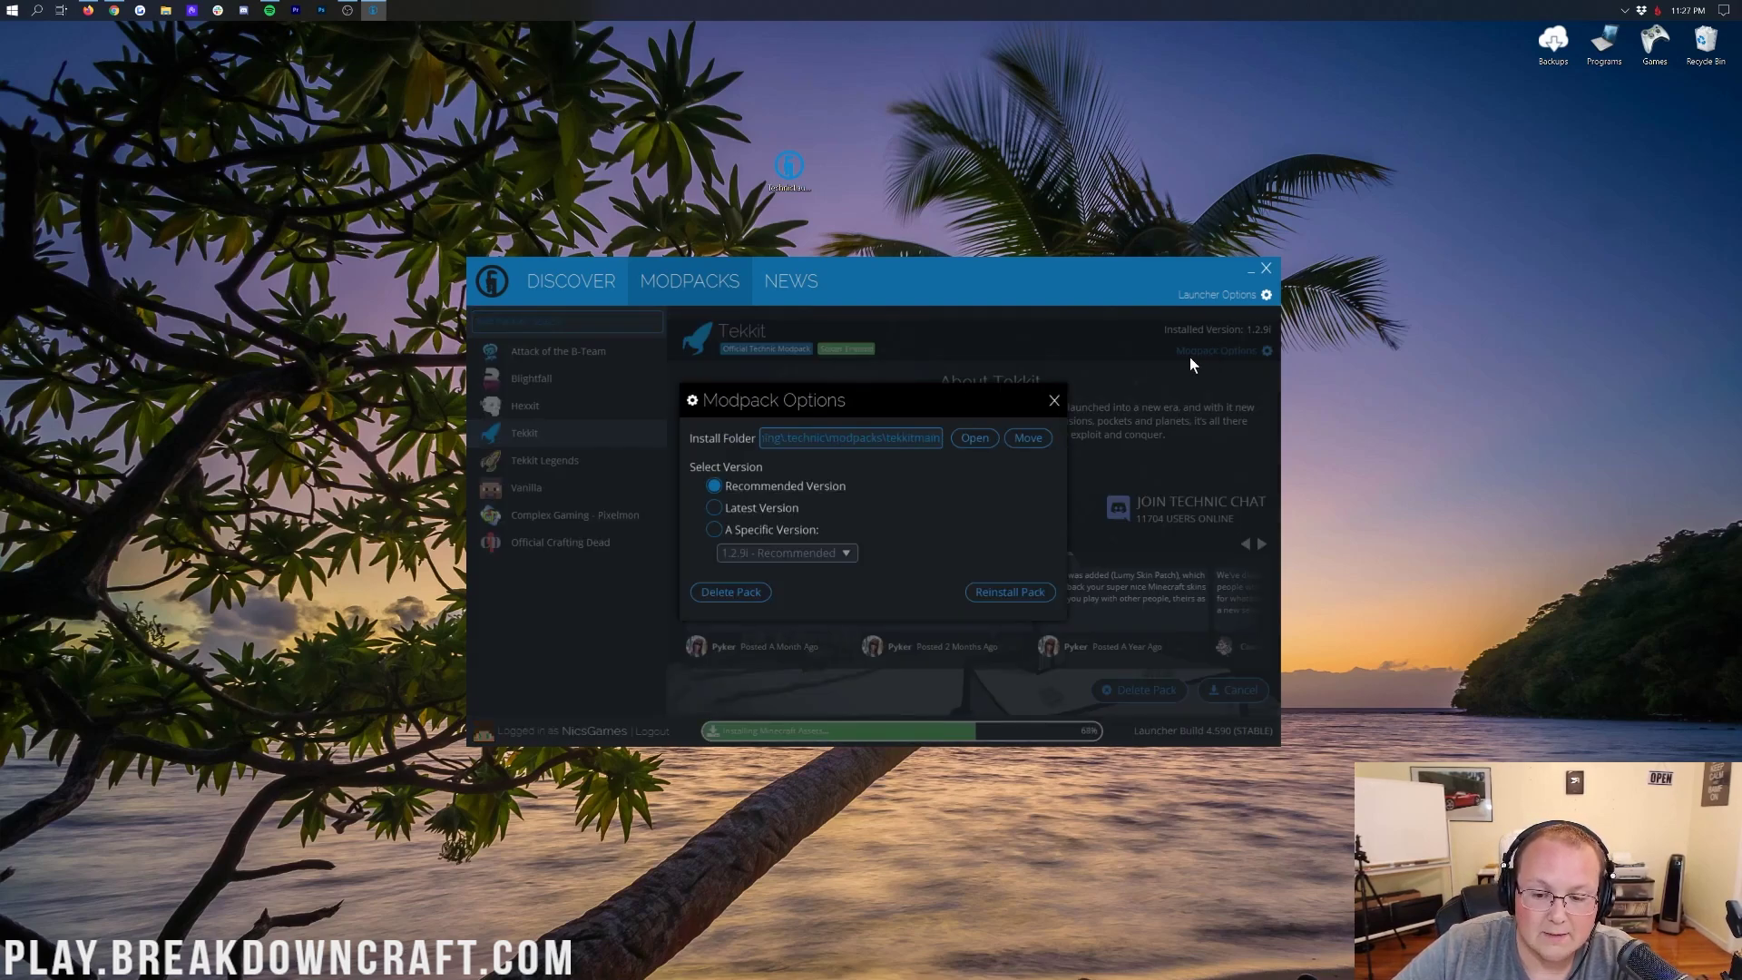
pyautogui.click(753, 529)
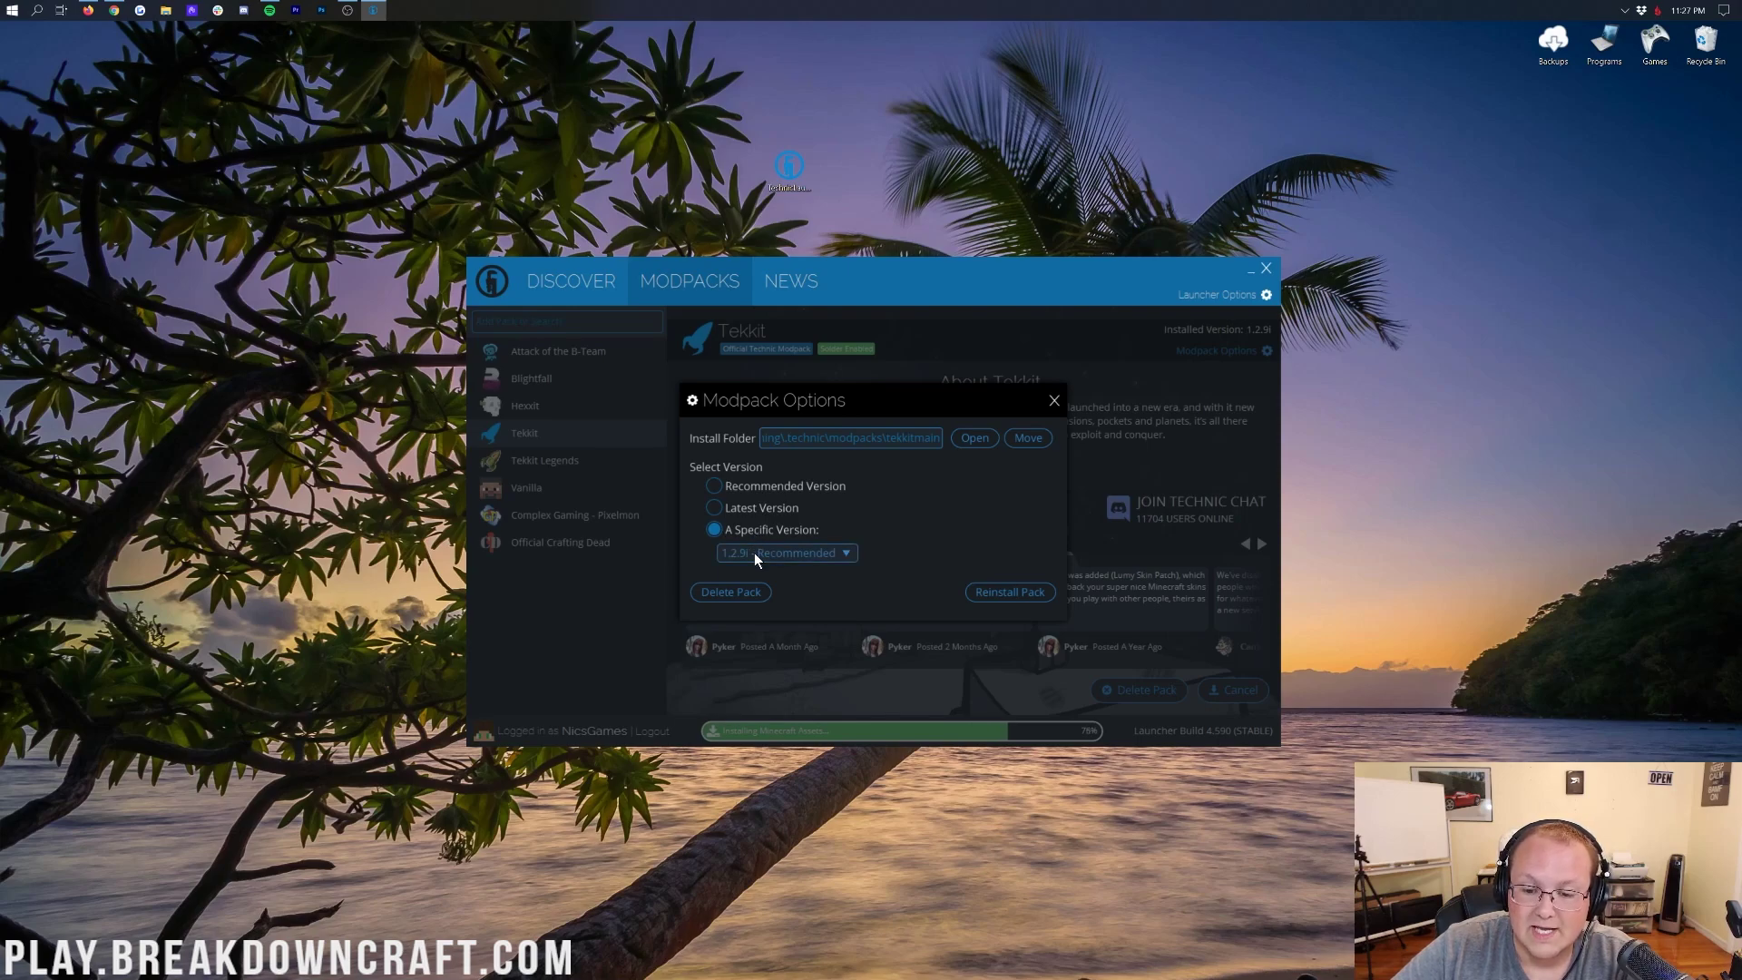
pyautogui.click(754, 553)
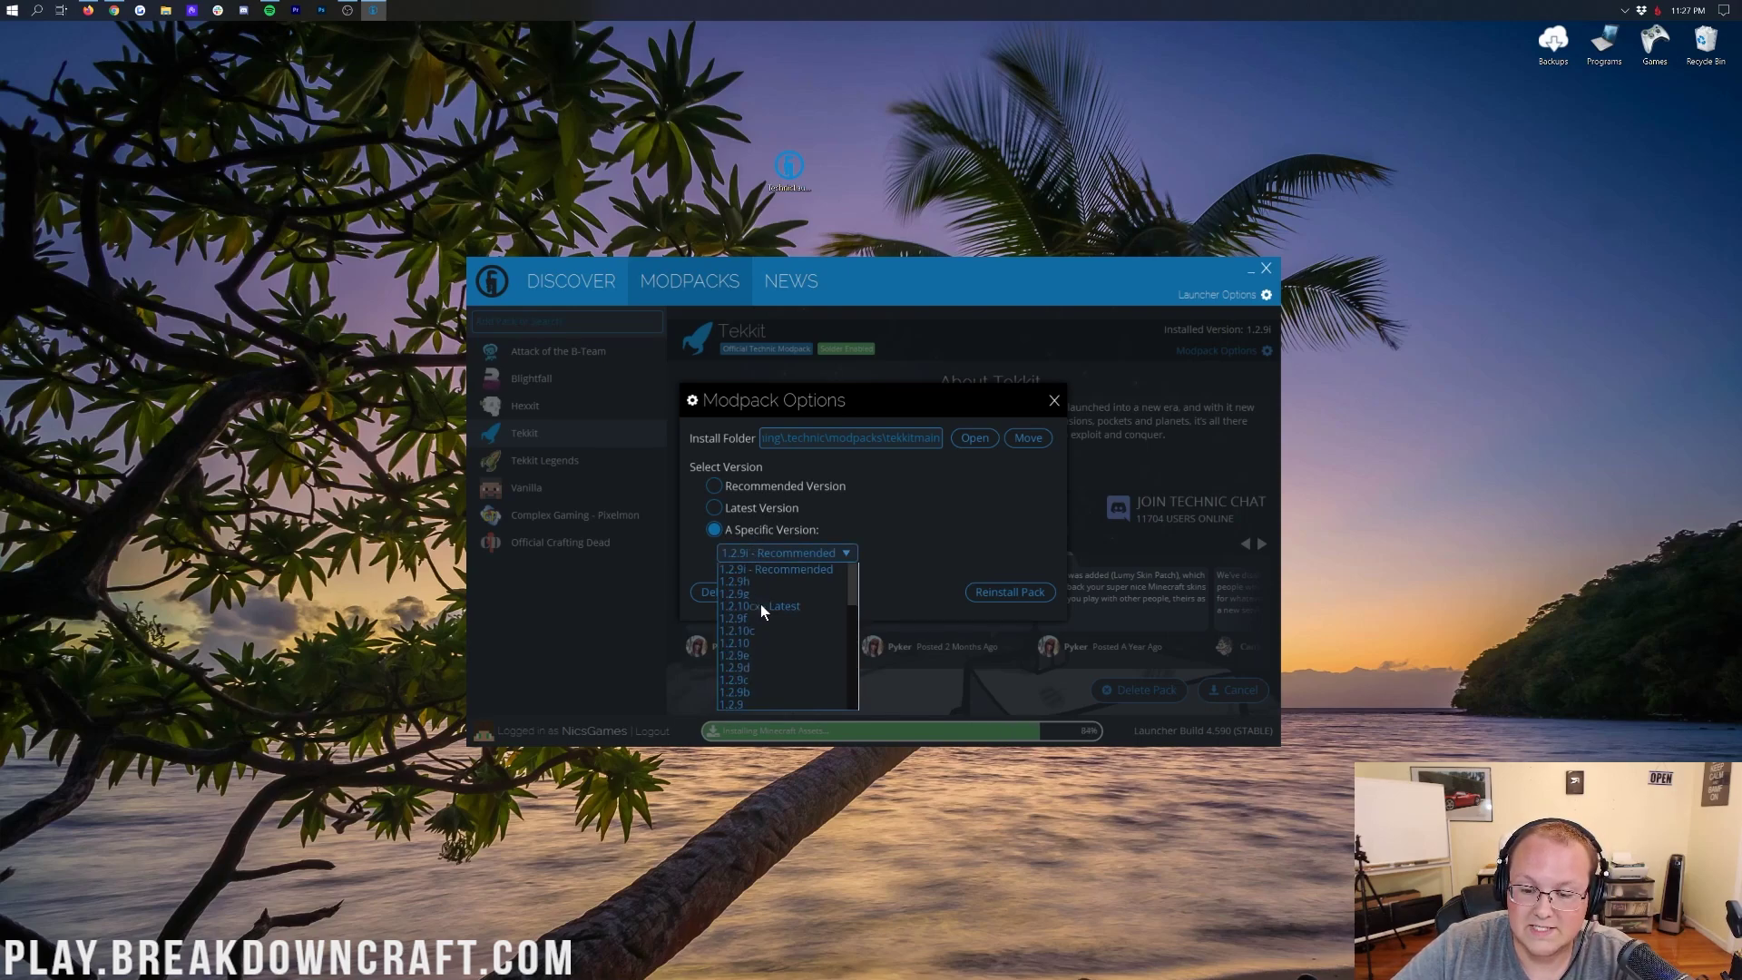
pyautogui.scroll(-5, 767, 632)
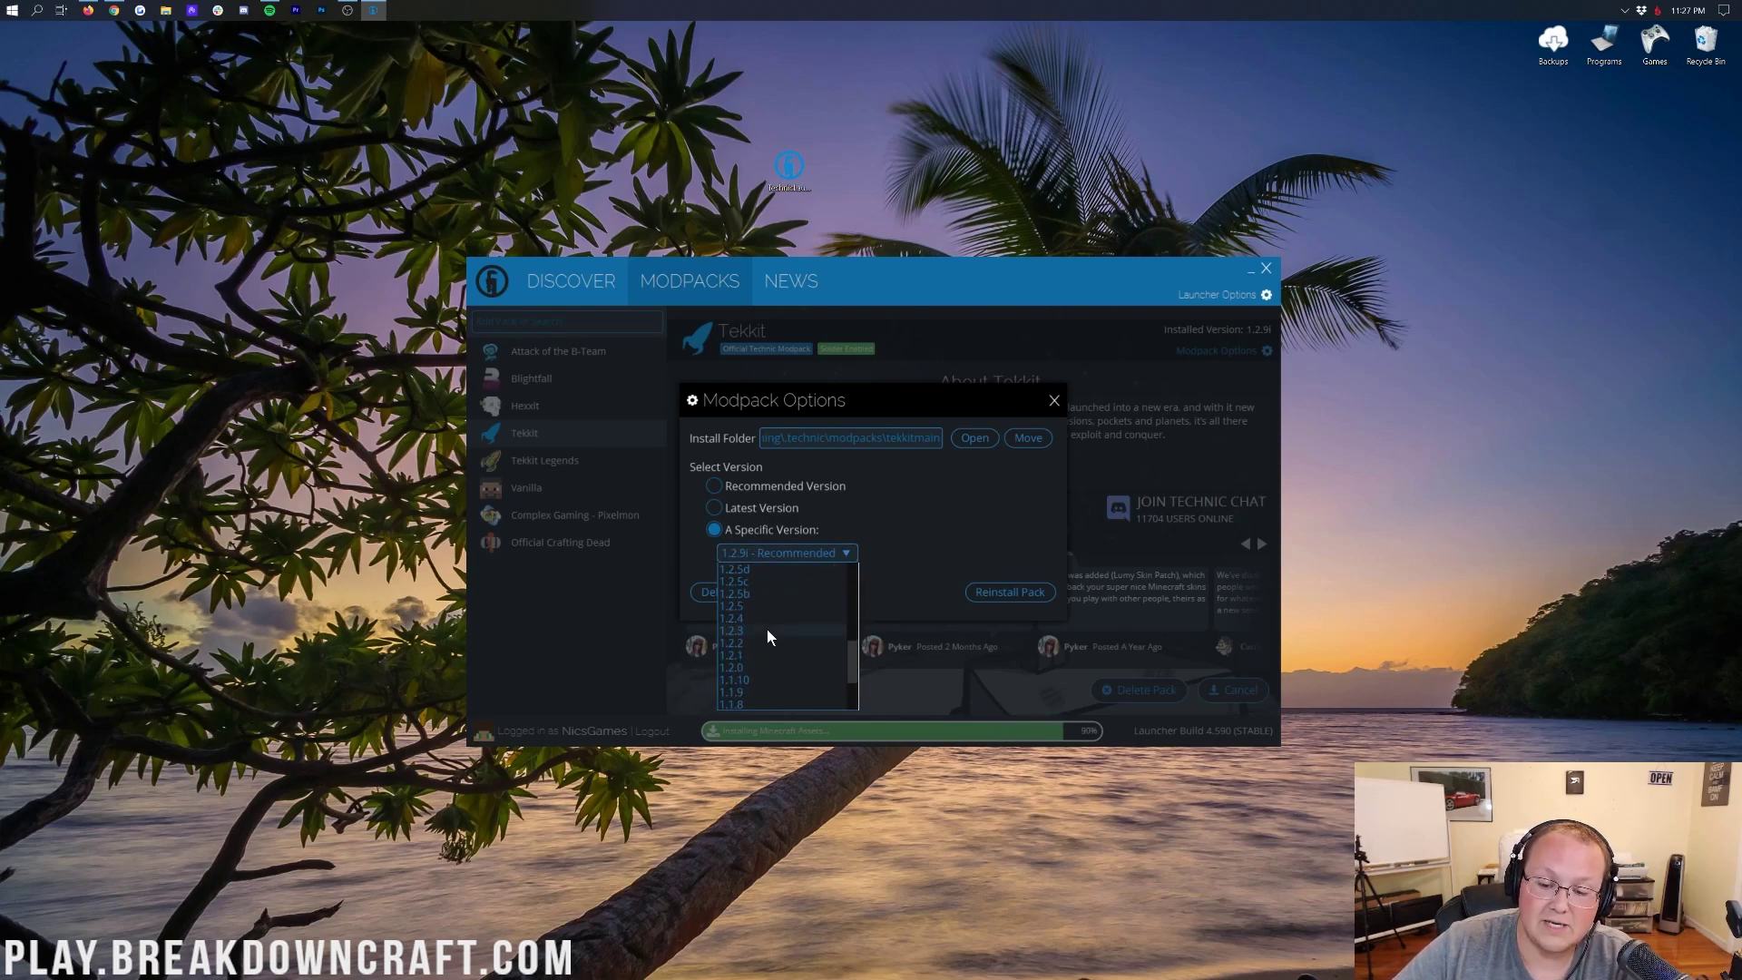
pyautogui.scroll(-2, 765, 629)
pyautogui.click(1028, 514)
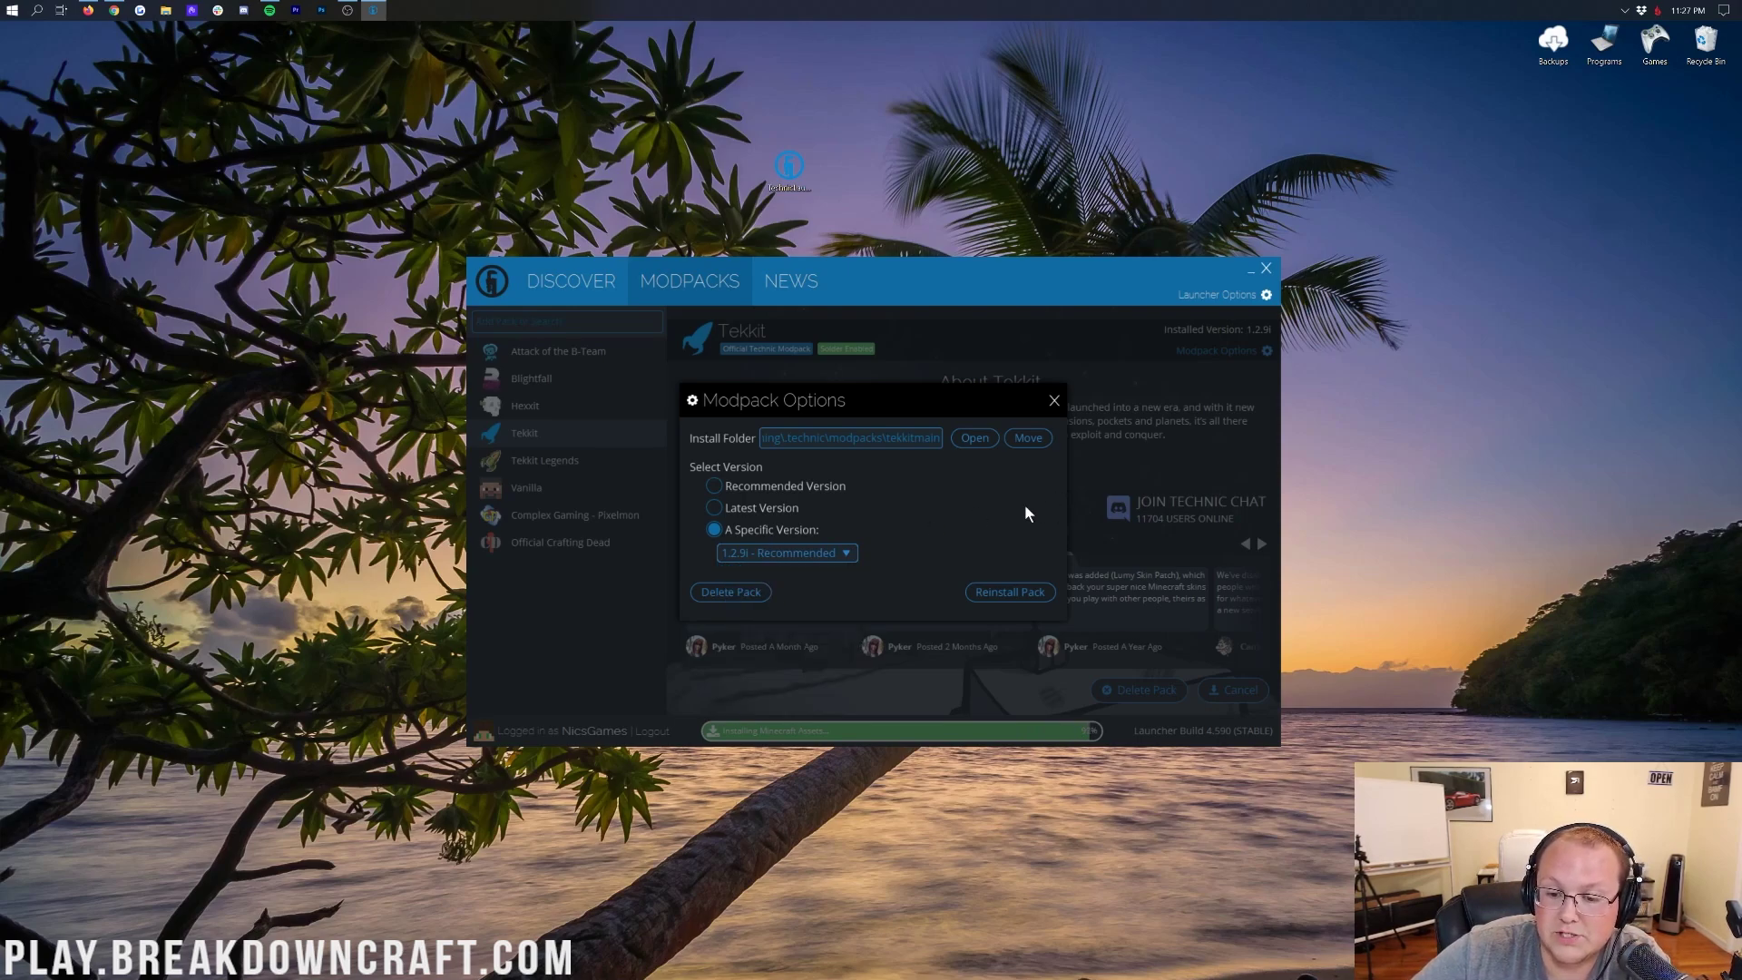
pyautogui.click(737, 488)
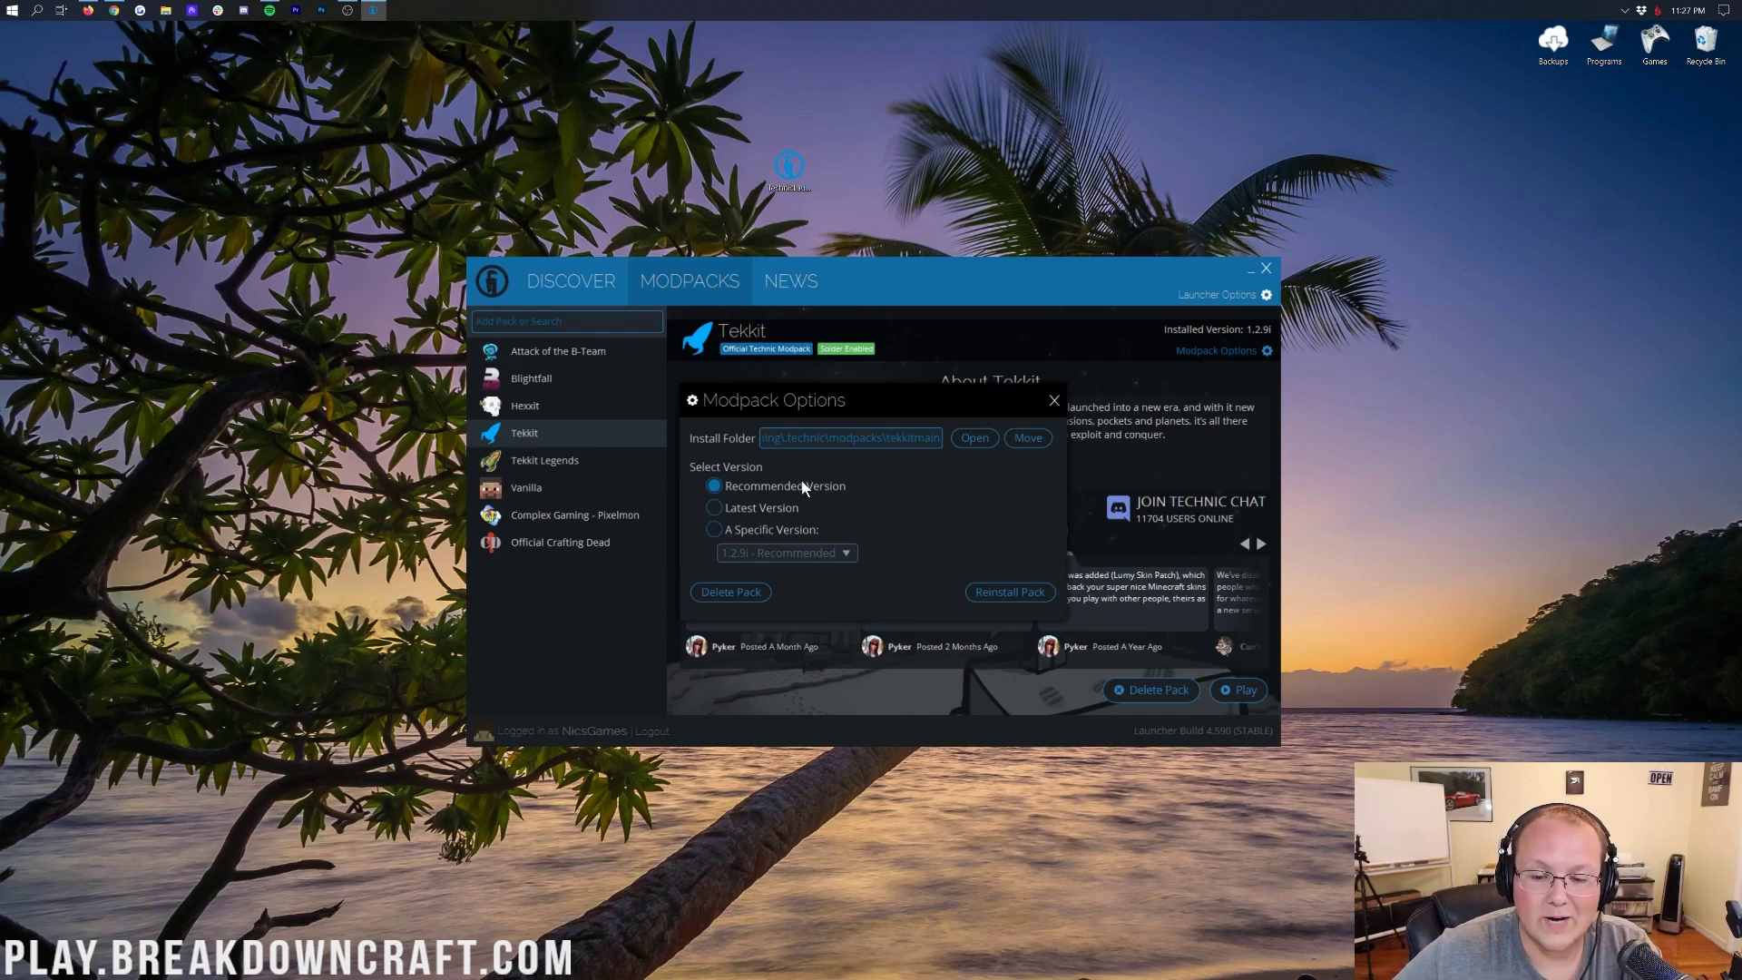
# Open Tekkit's install folder and look through the files in mods, closing the folder and the modpack options when done.
pyautogui.click(966, 435)
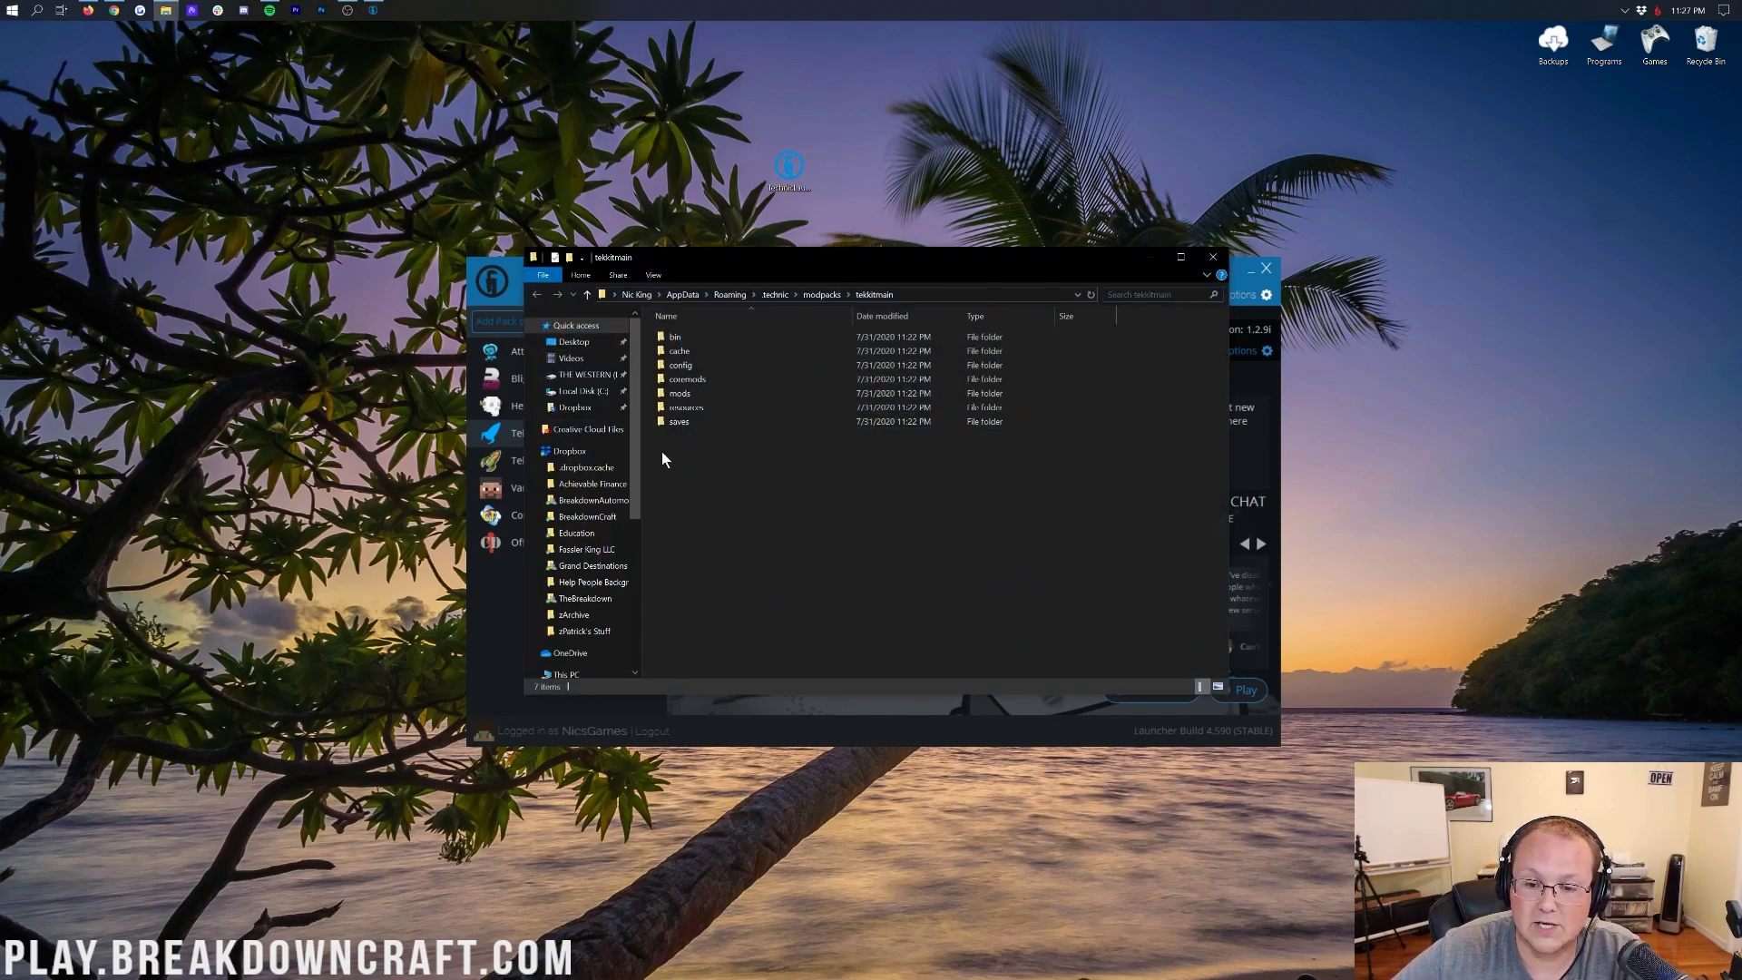
pyautogui.doubleClick(695, 392)
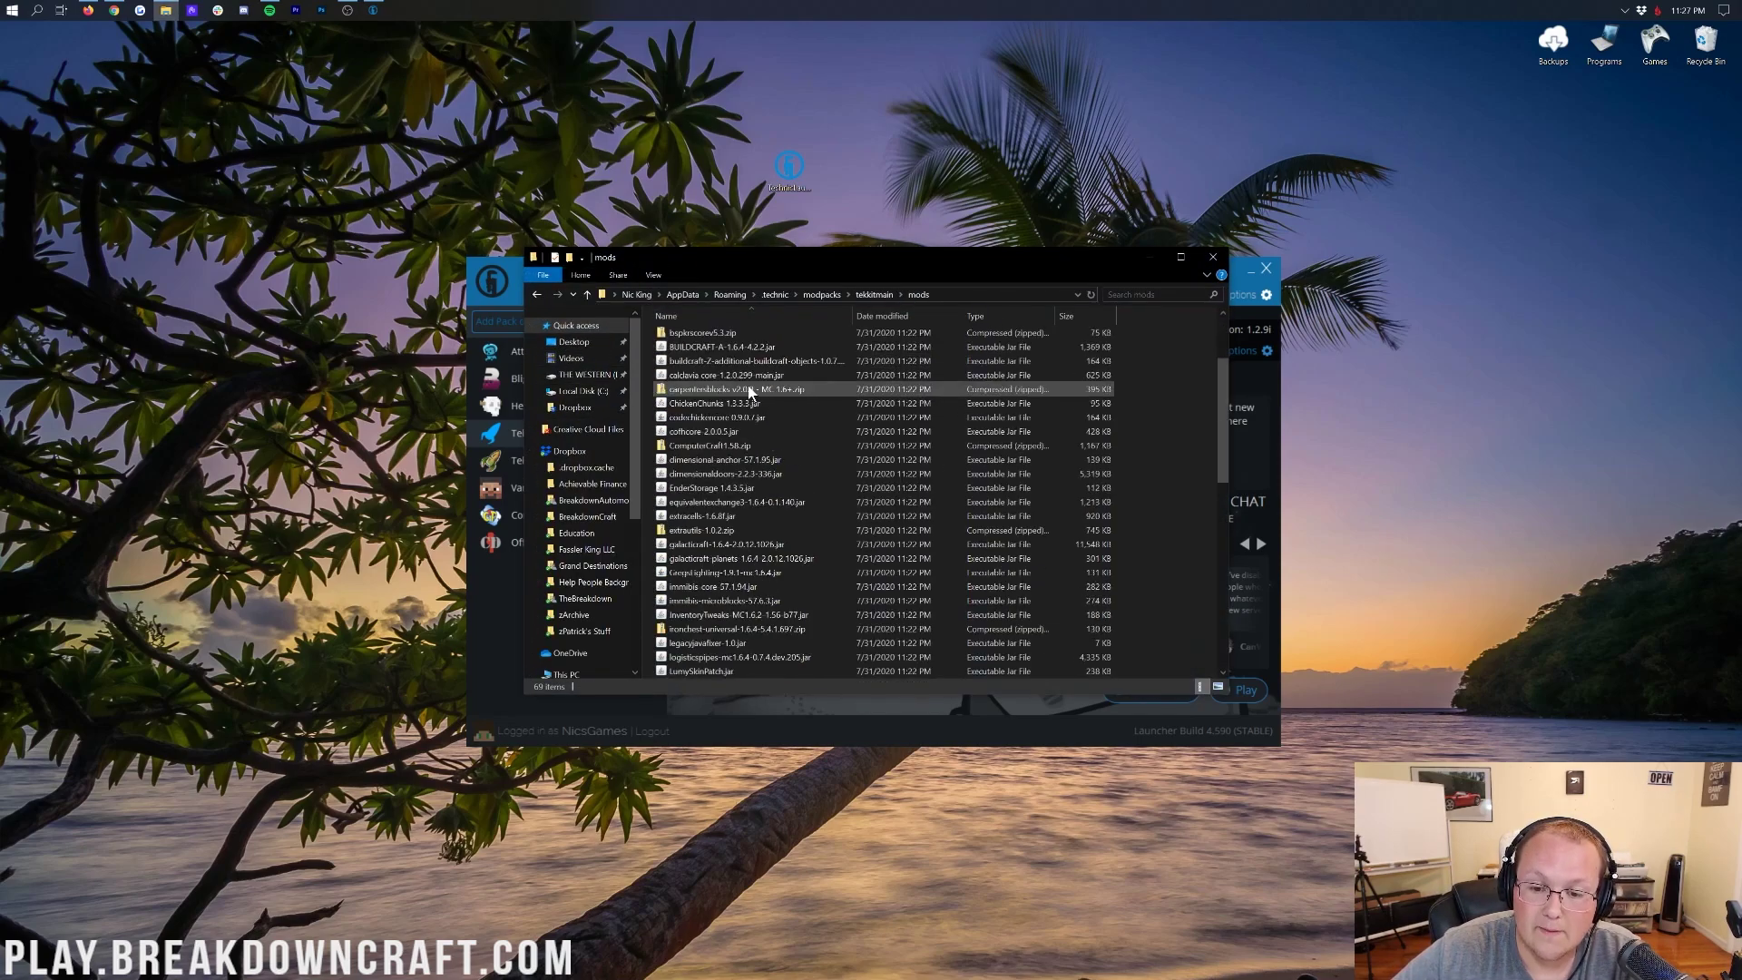
pyautogui.scroll(-12, 748, 390)
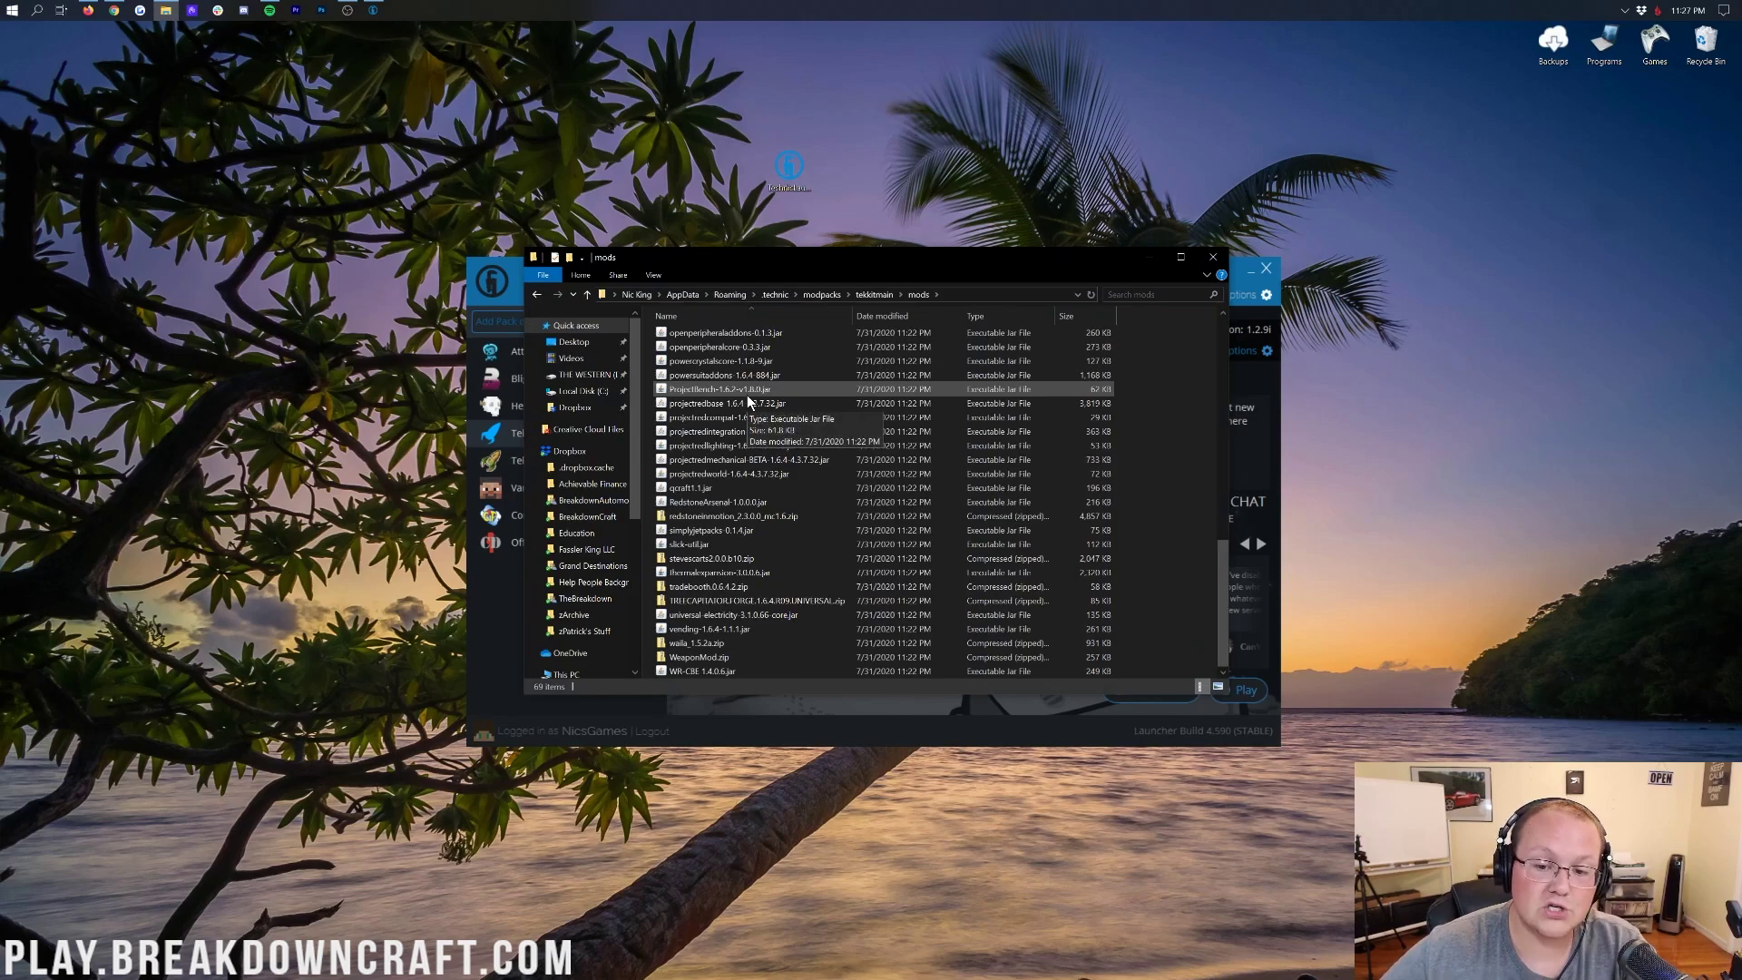
pyautogui.scroll(1, 747, 396)
pyautogui.scroll(1, 747, 396)
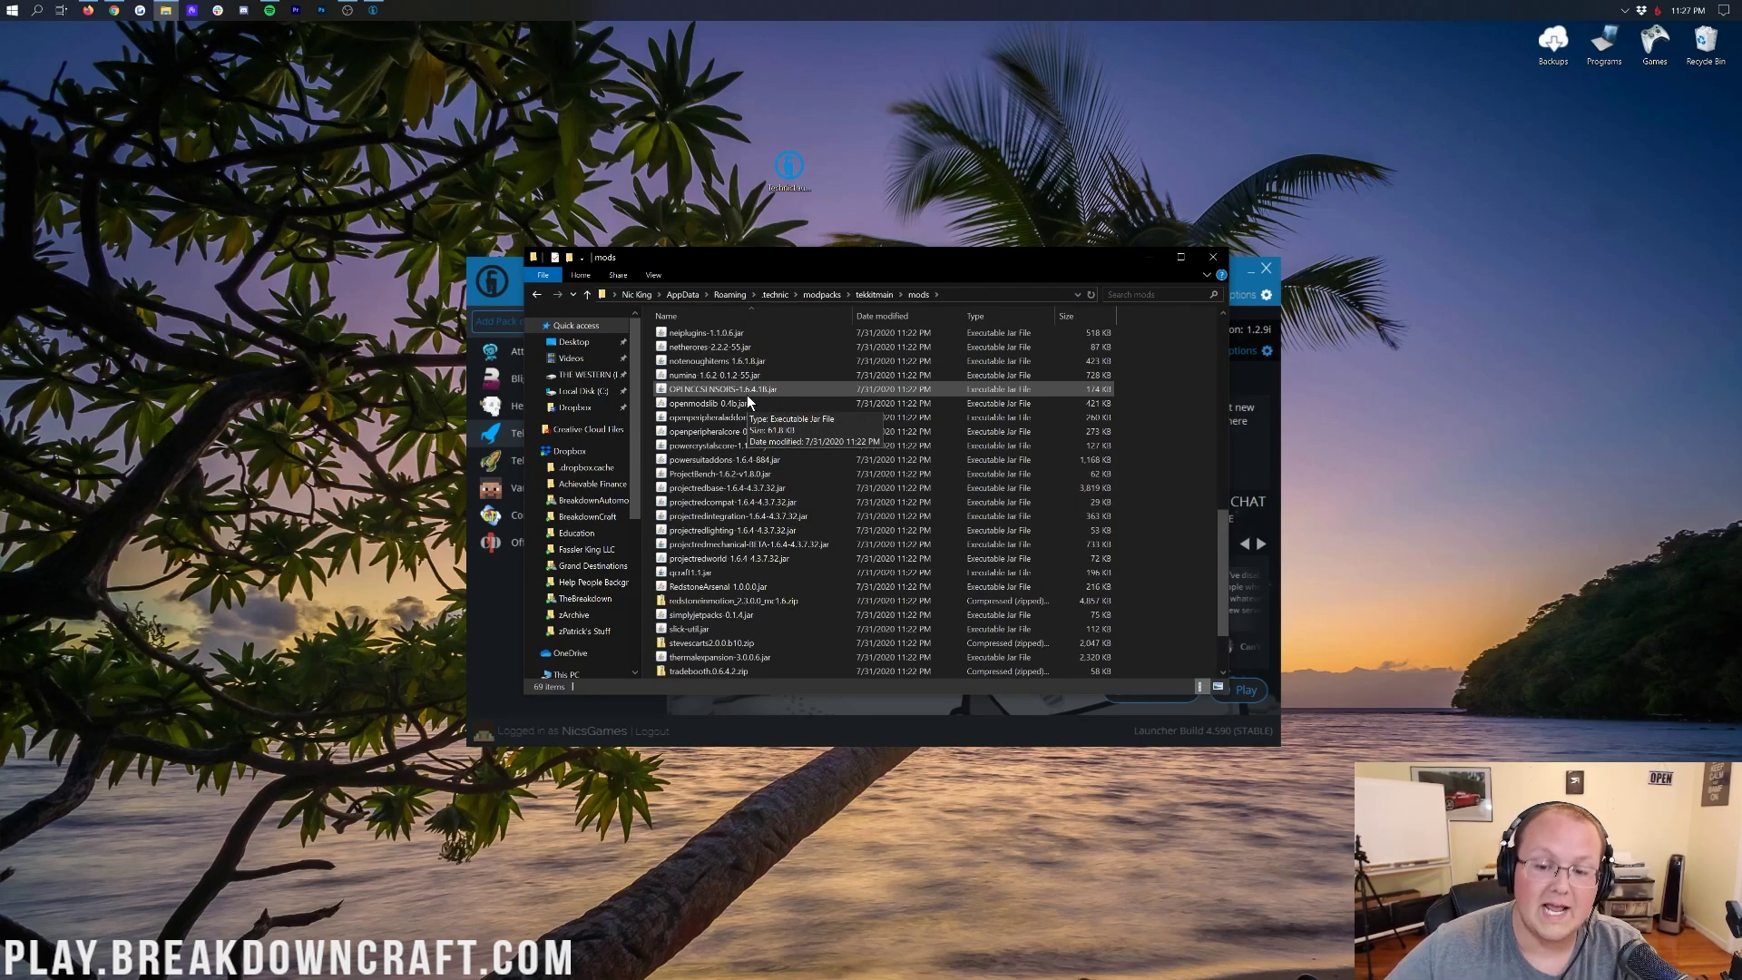
pyautogui.click(1213, 257)
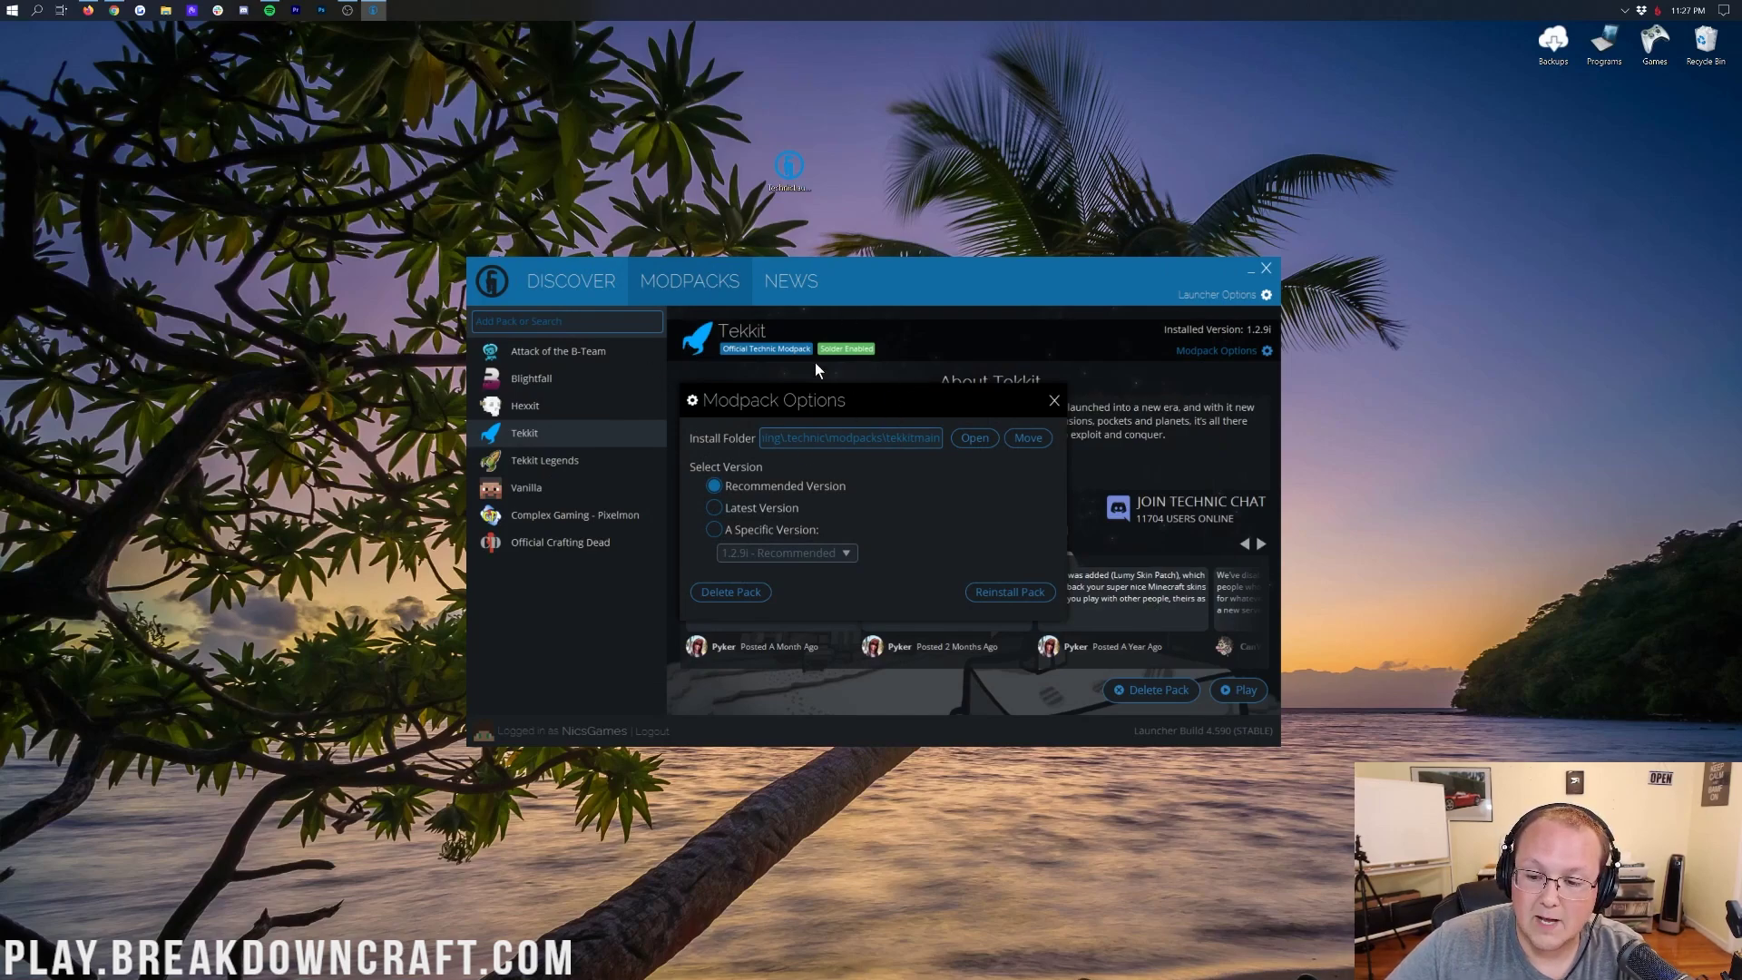
pyautogui.click(1053, 400)
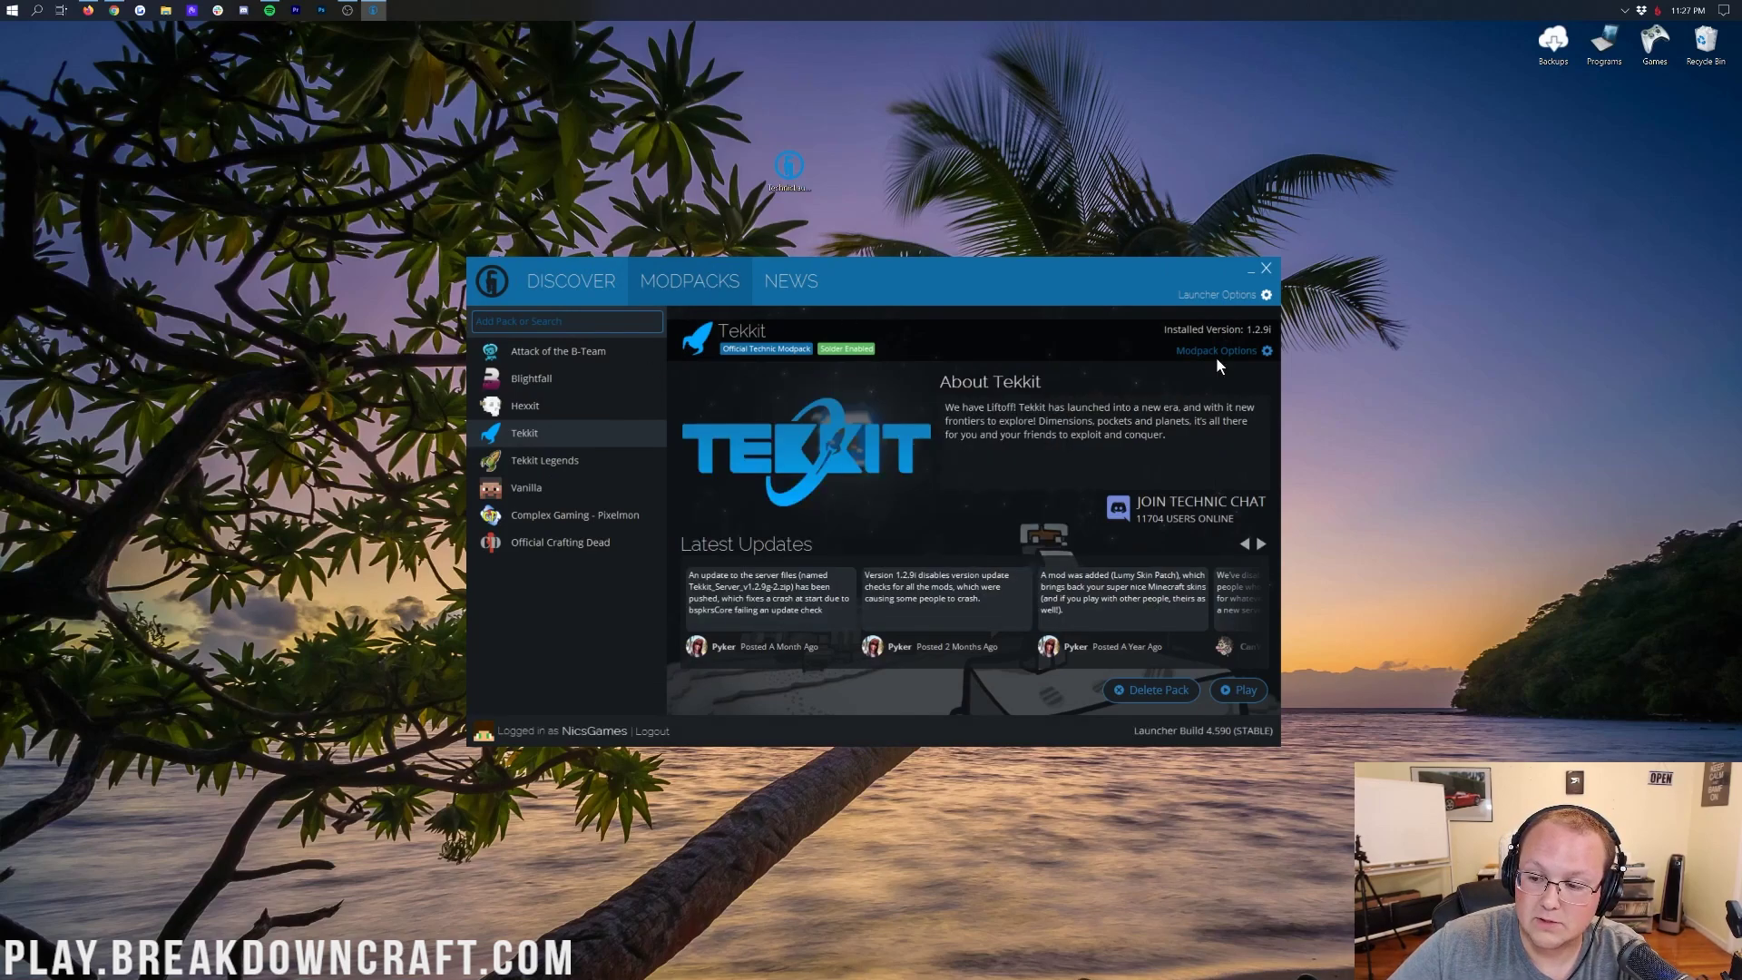
# Revisit Tekkit's mods folder through its modpack options and return to the Tekkit page.
pyautogui.click(1216, 354)
pyautogui.click(964, 439)
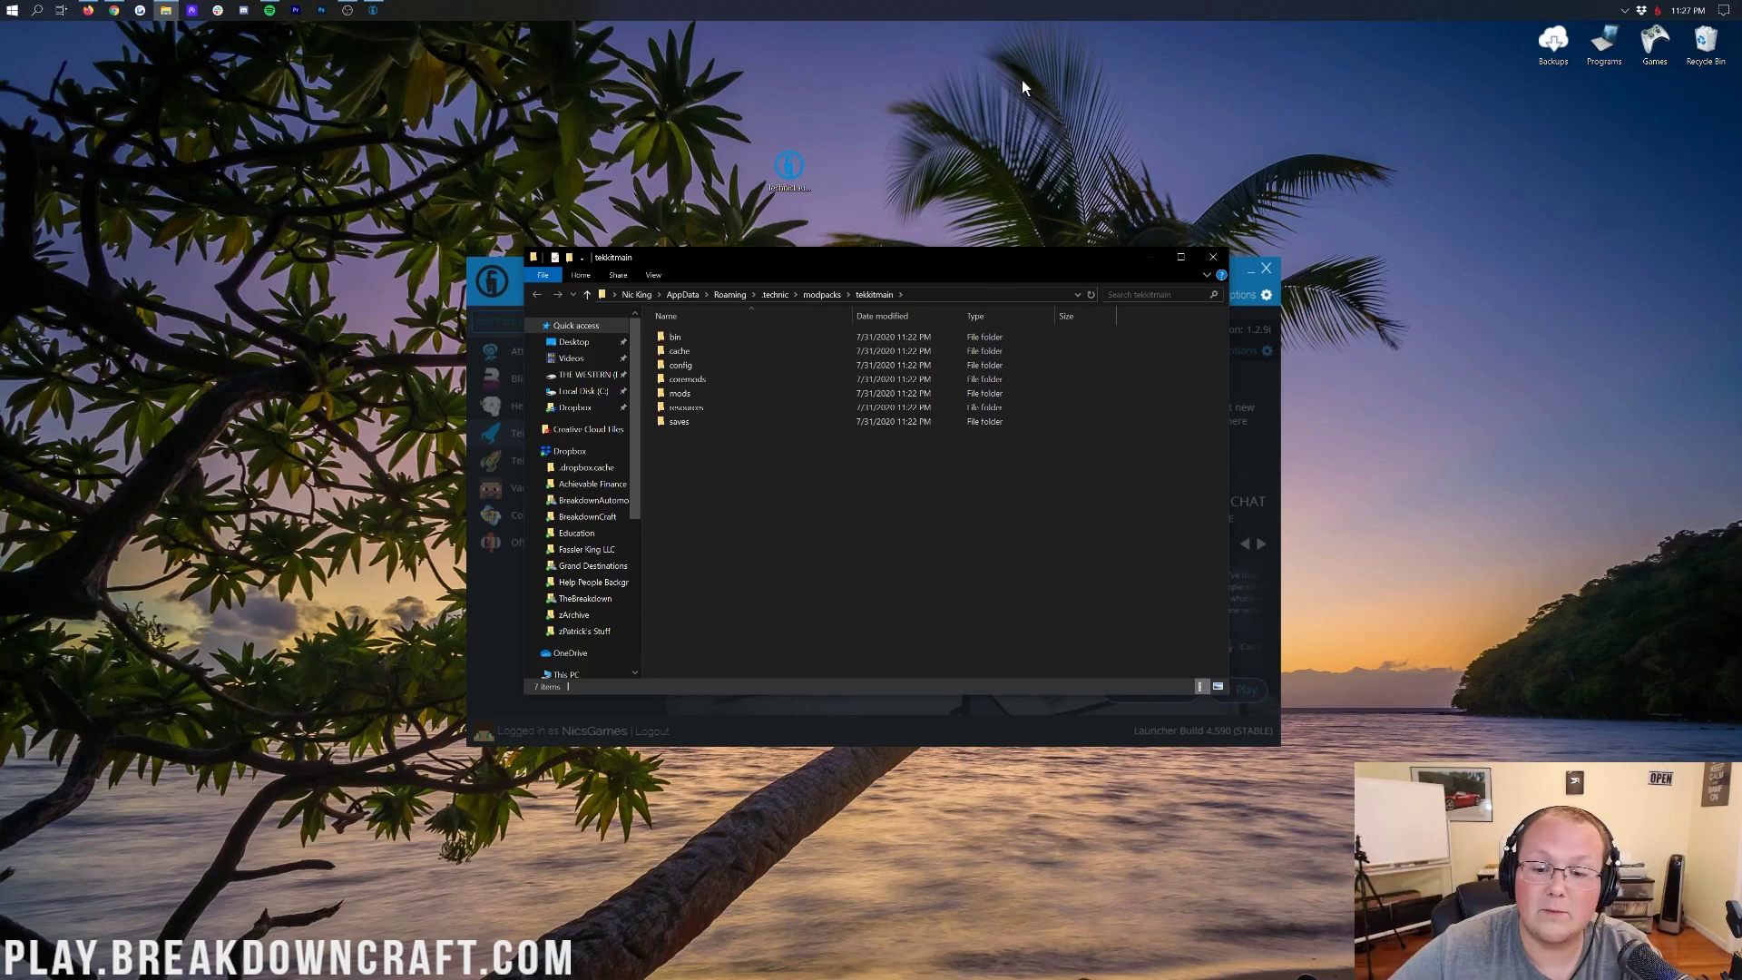
pyautogui.doubleClick(676, 393)
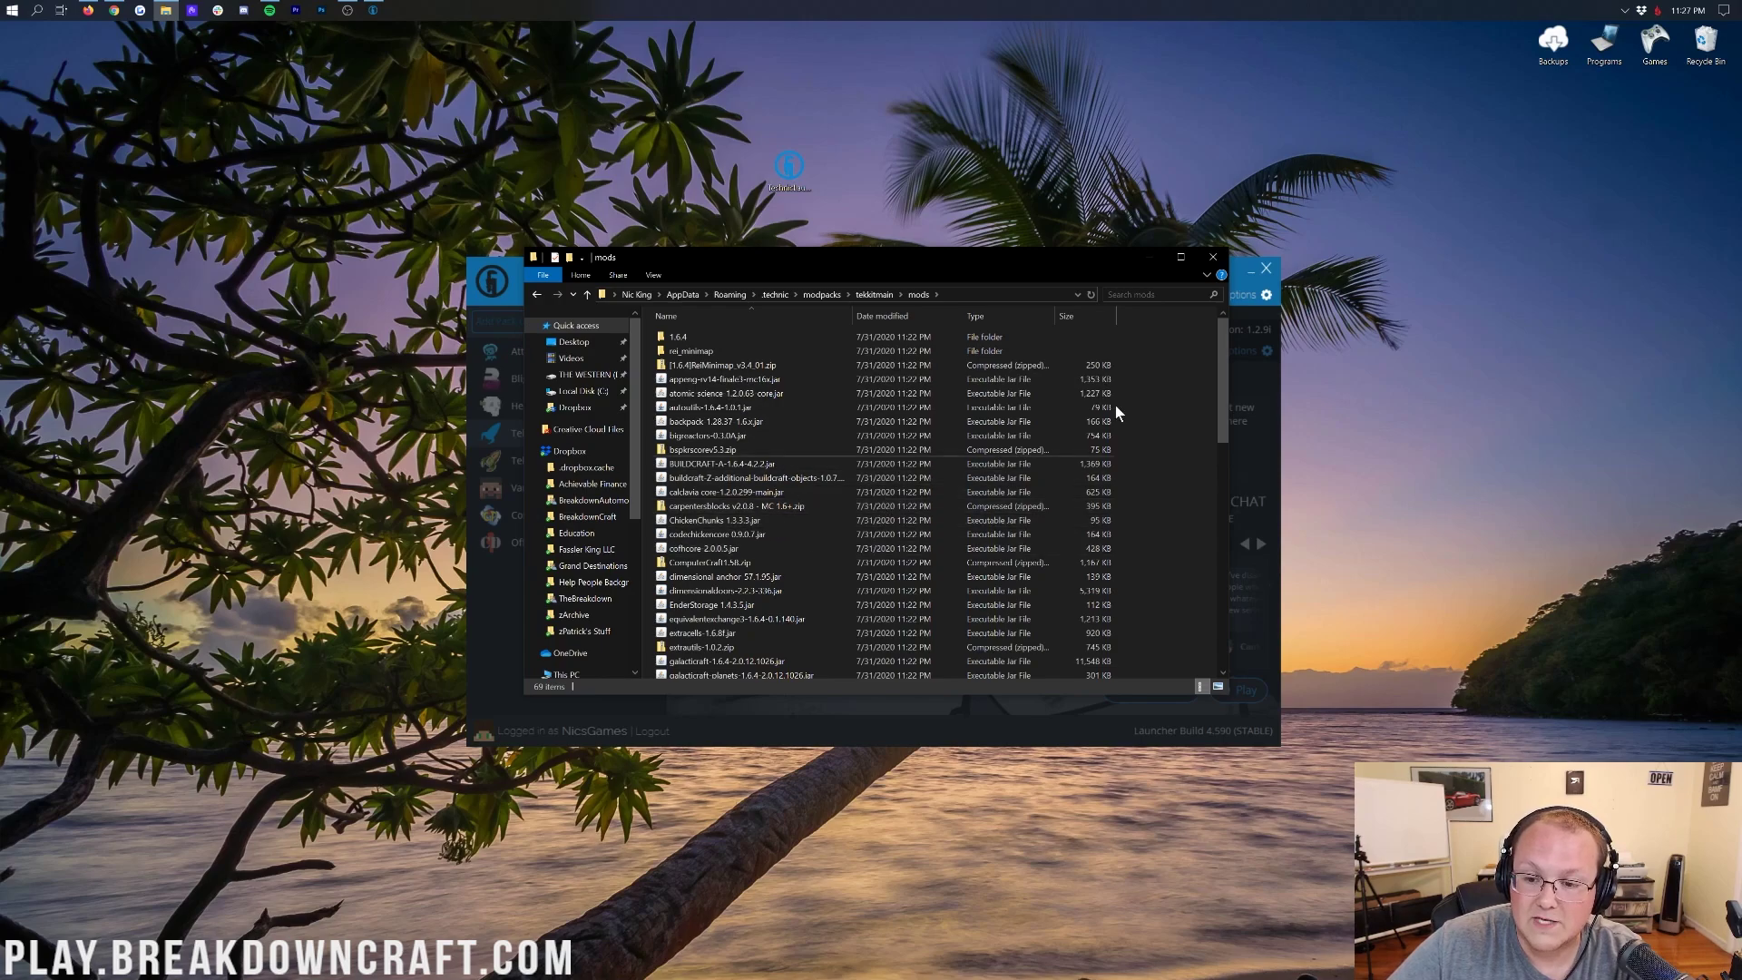
pyautogui.click(1211, 258)
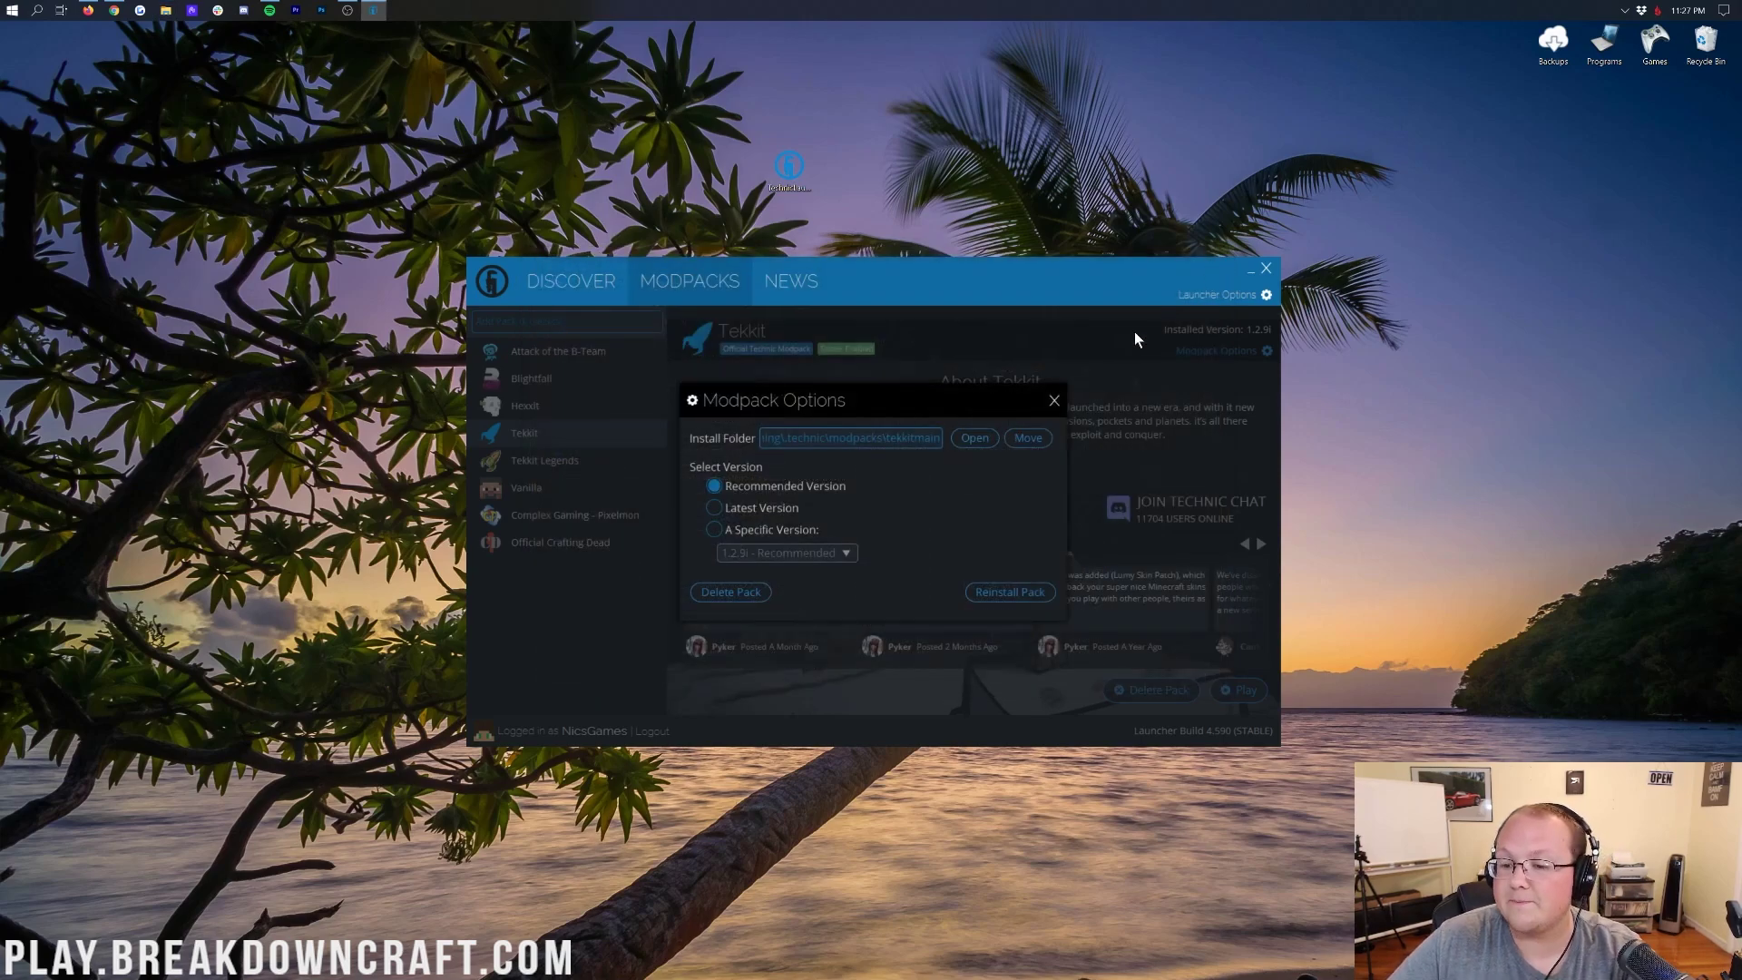
pyautogui.click(1055, 402)
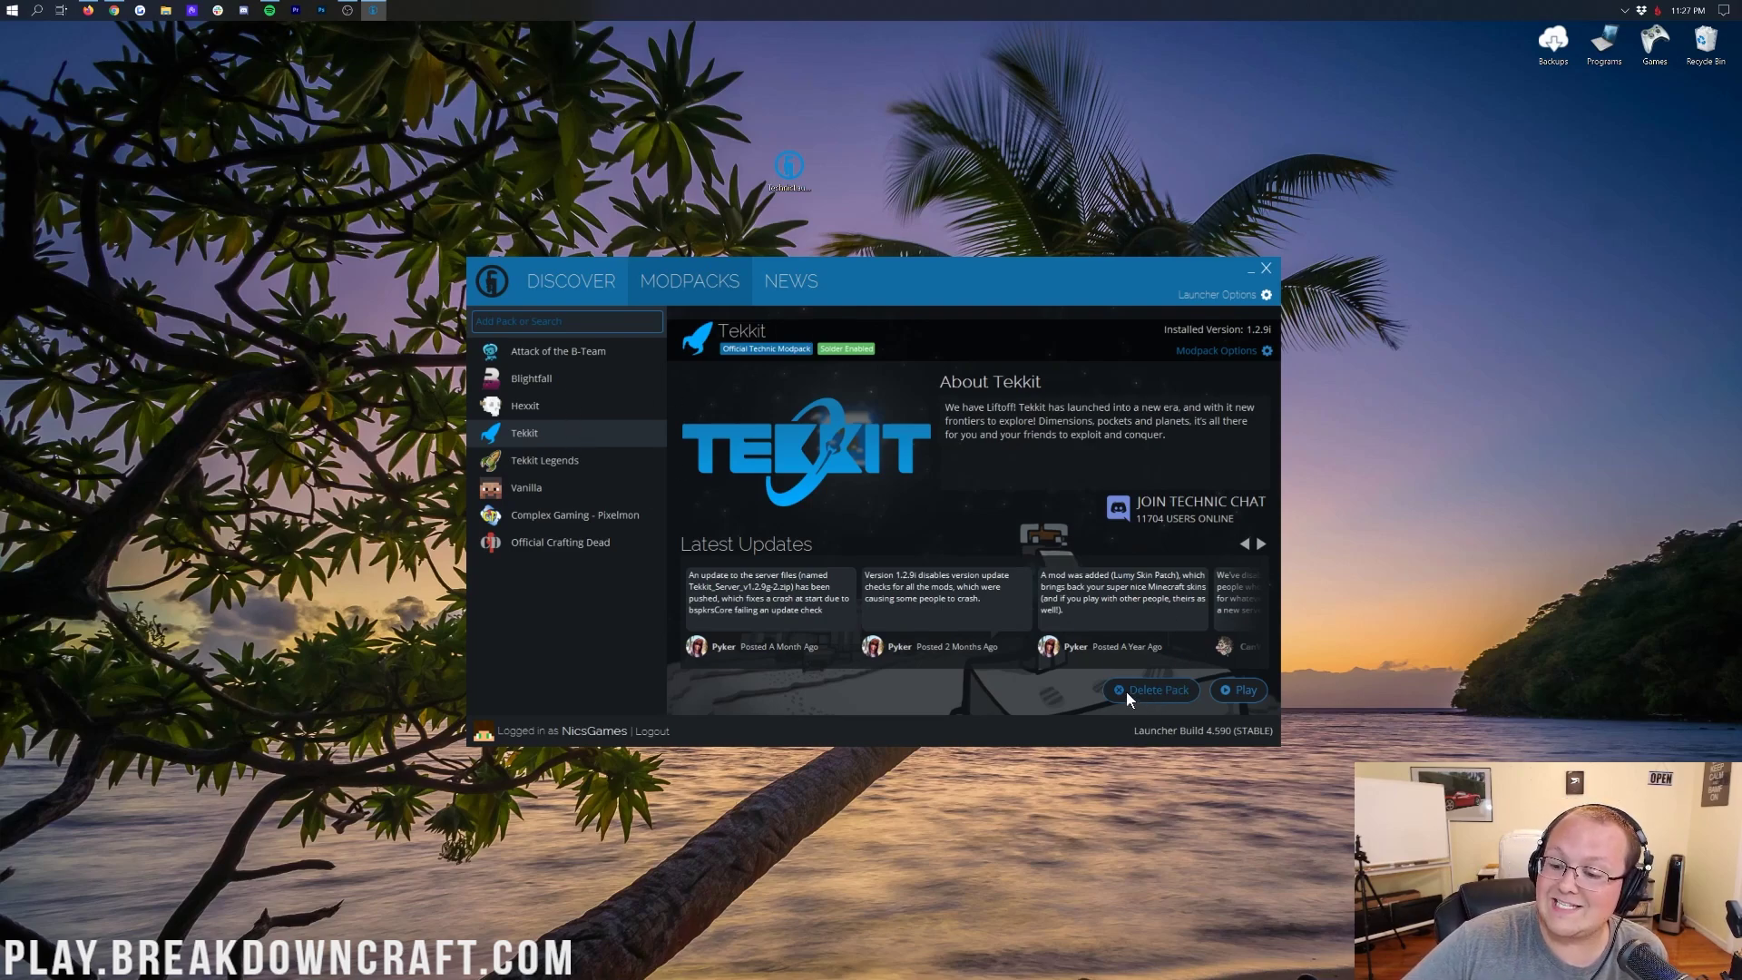
# Delete the Tekkit modpack from the system.
pyautogui.click(1171, 691)
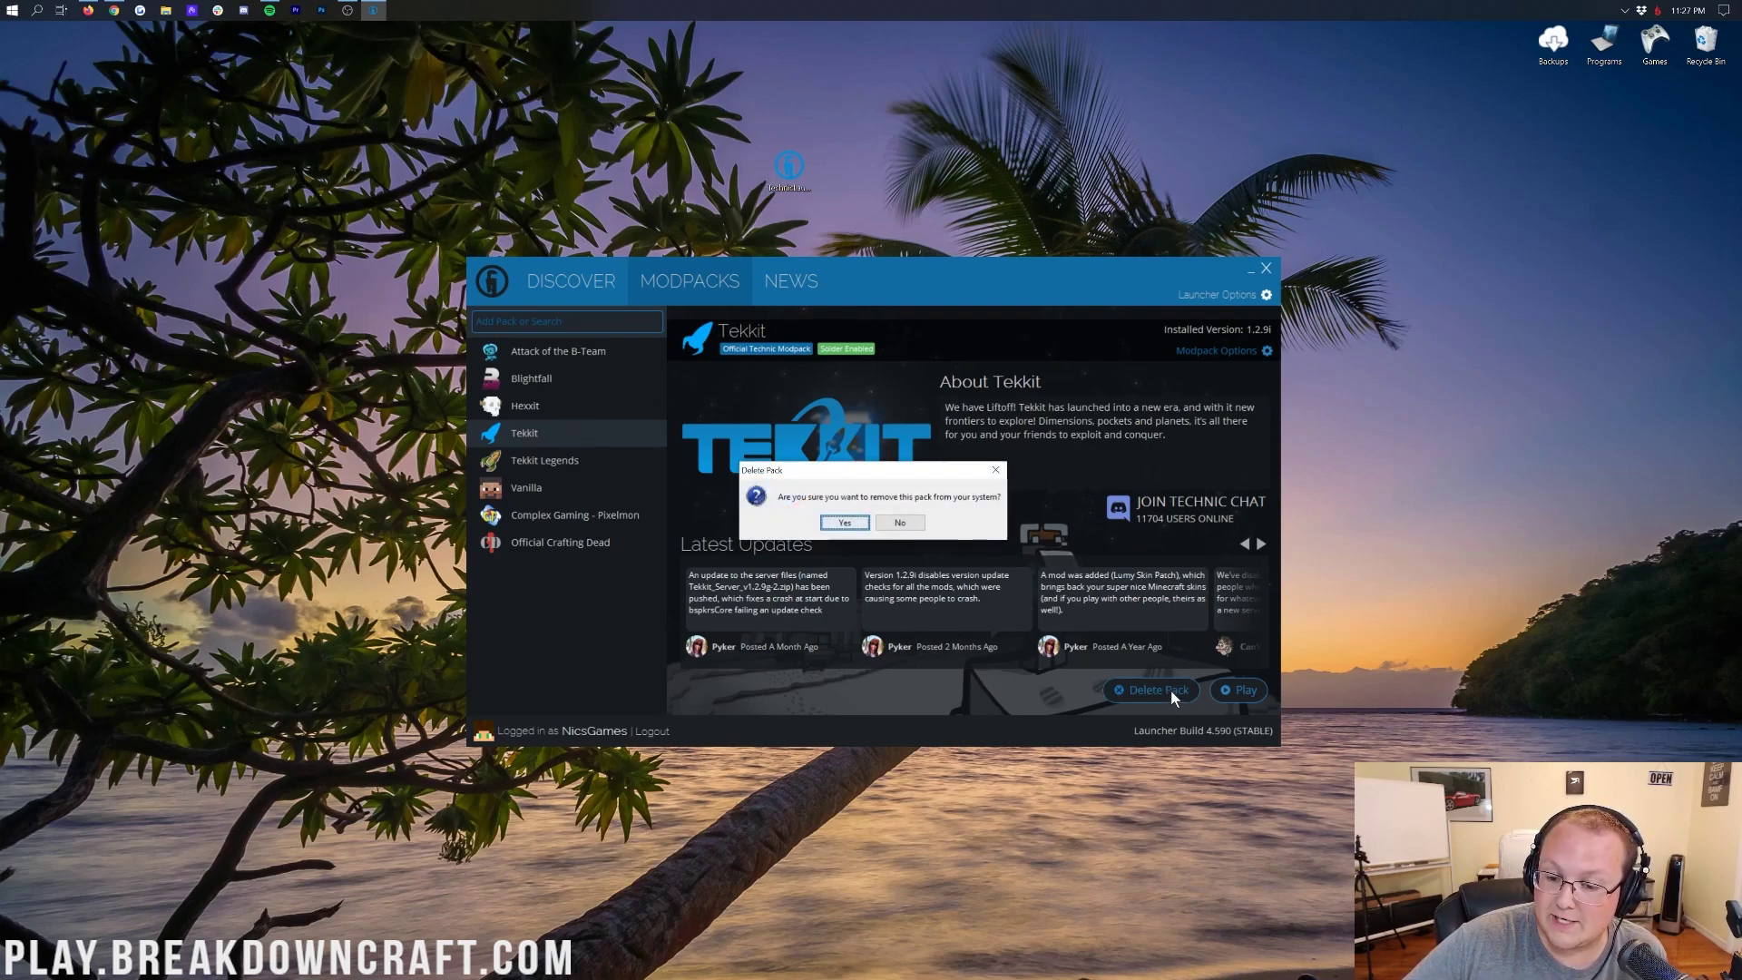
pyautogui.click(845, 523)
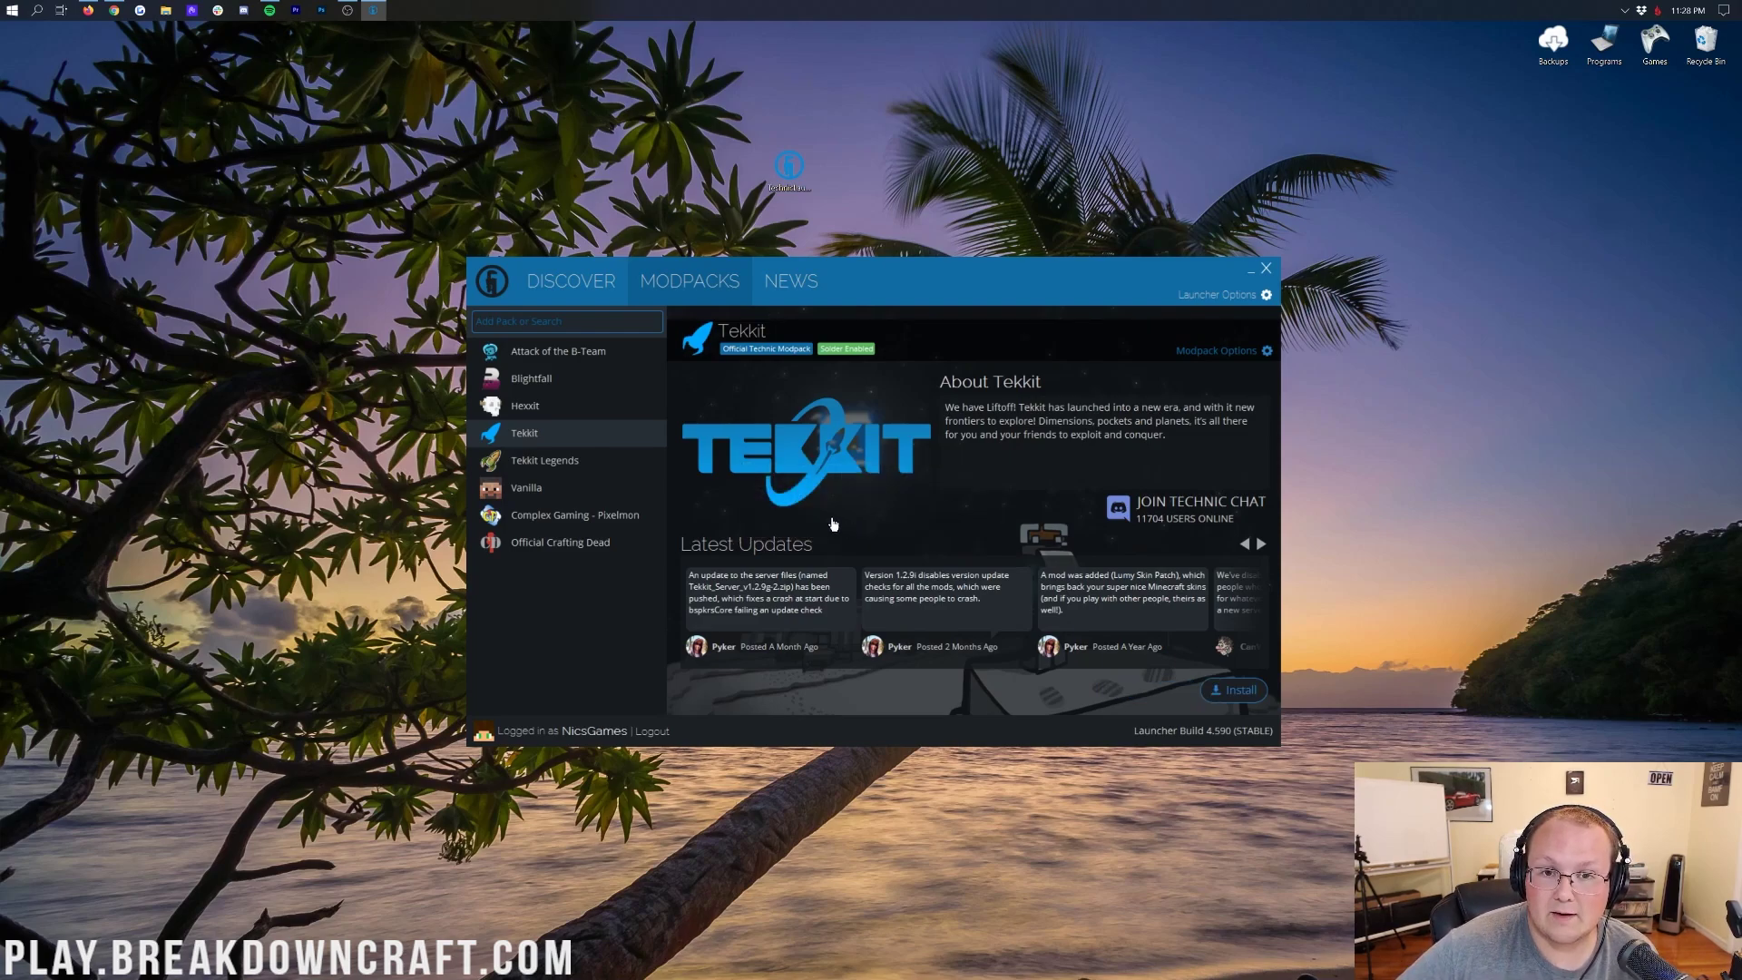
# Launch the Official Crafting Dead modpack, bring its game window fully into view, and accept the terms of service.
pyautogui.click(606, 542)
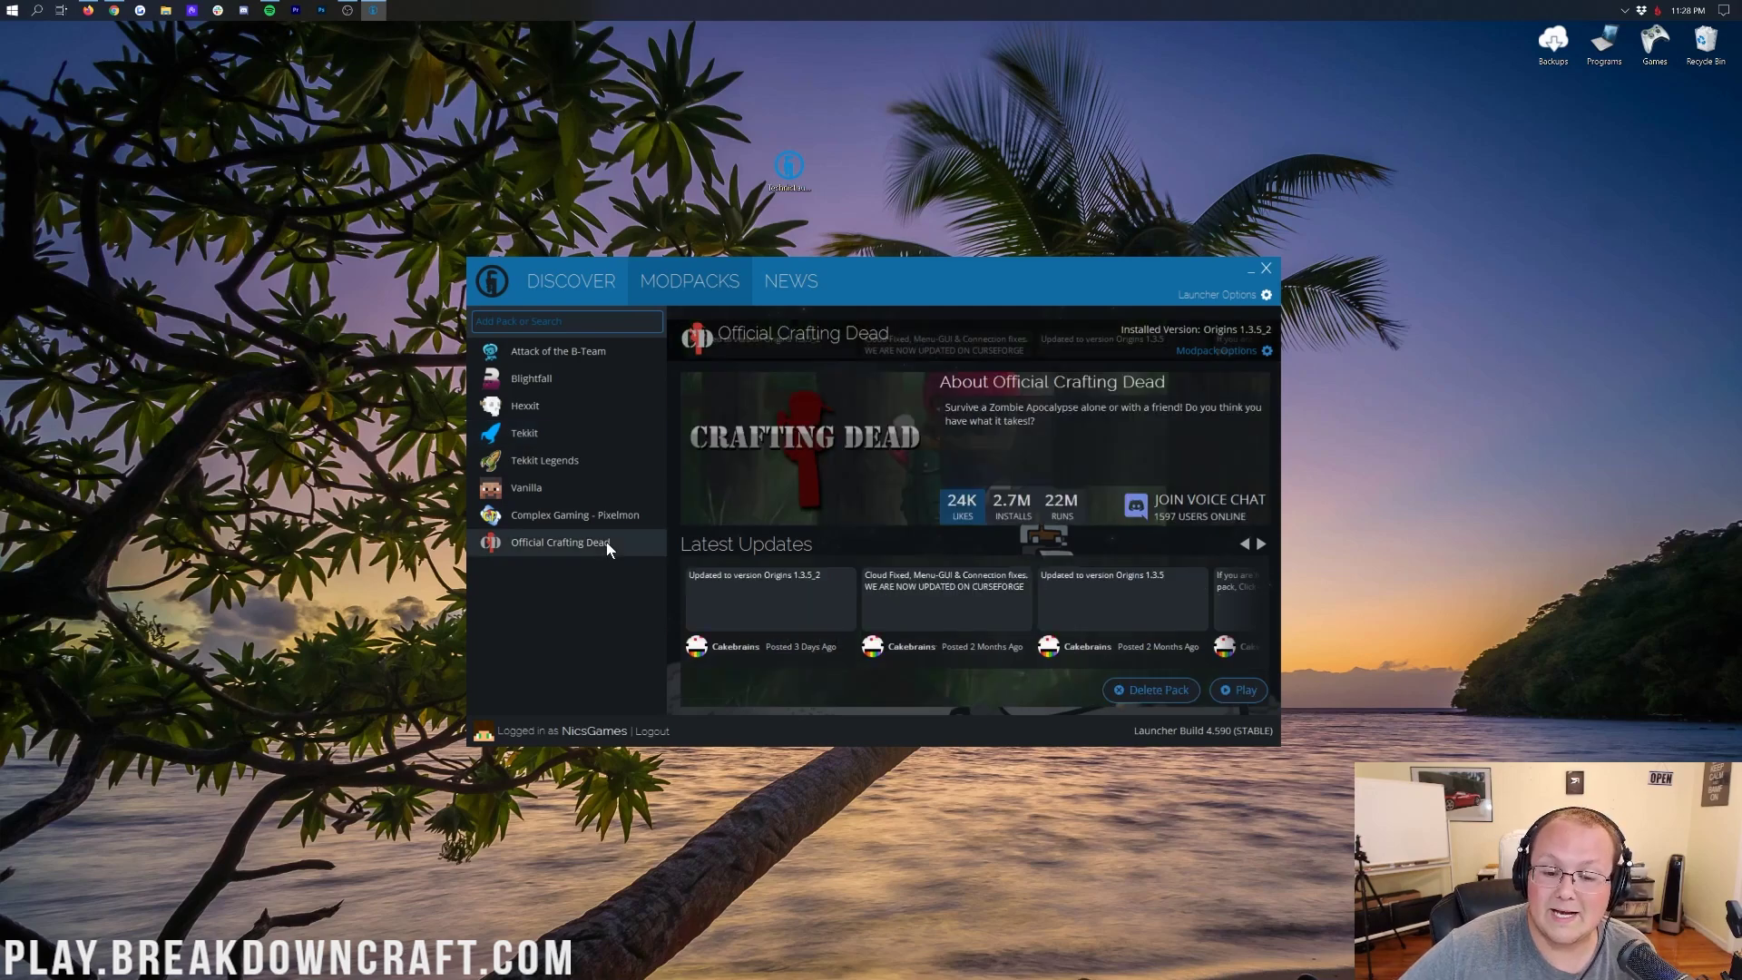
pyautogui.click(1231, 691)
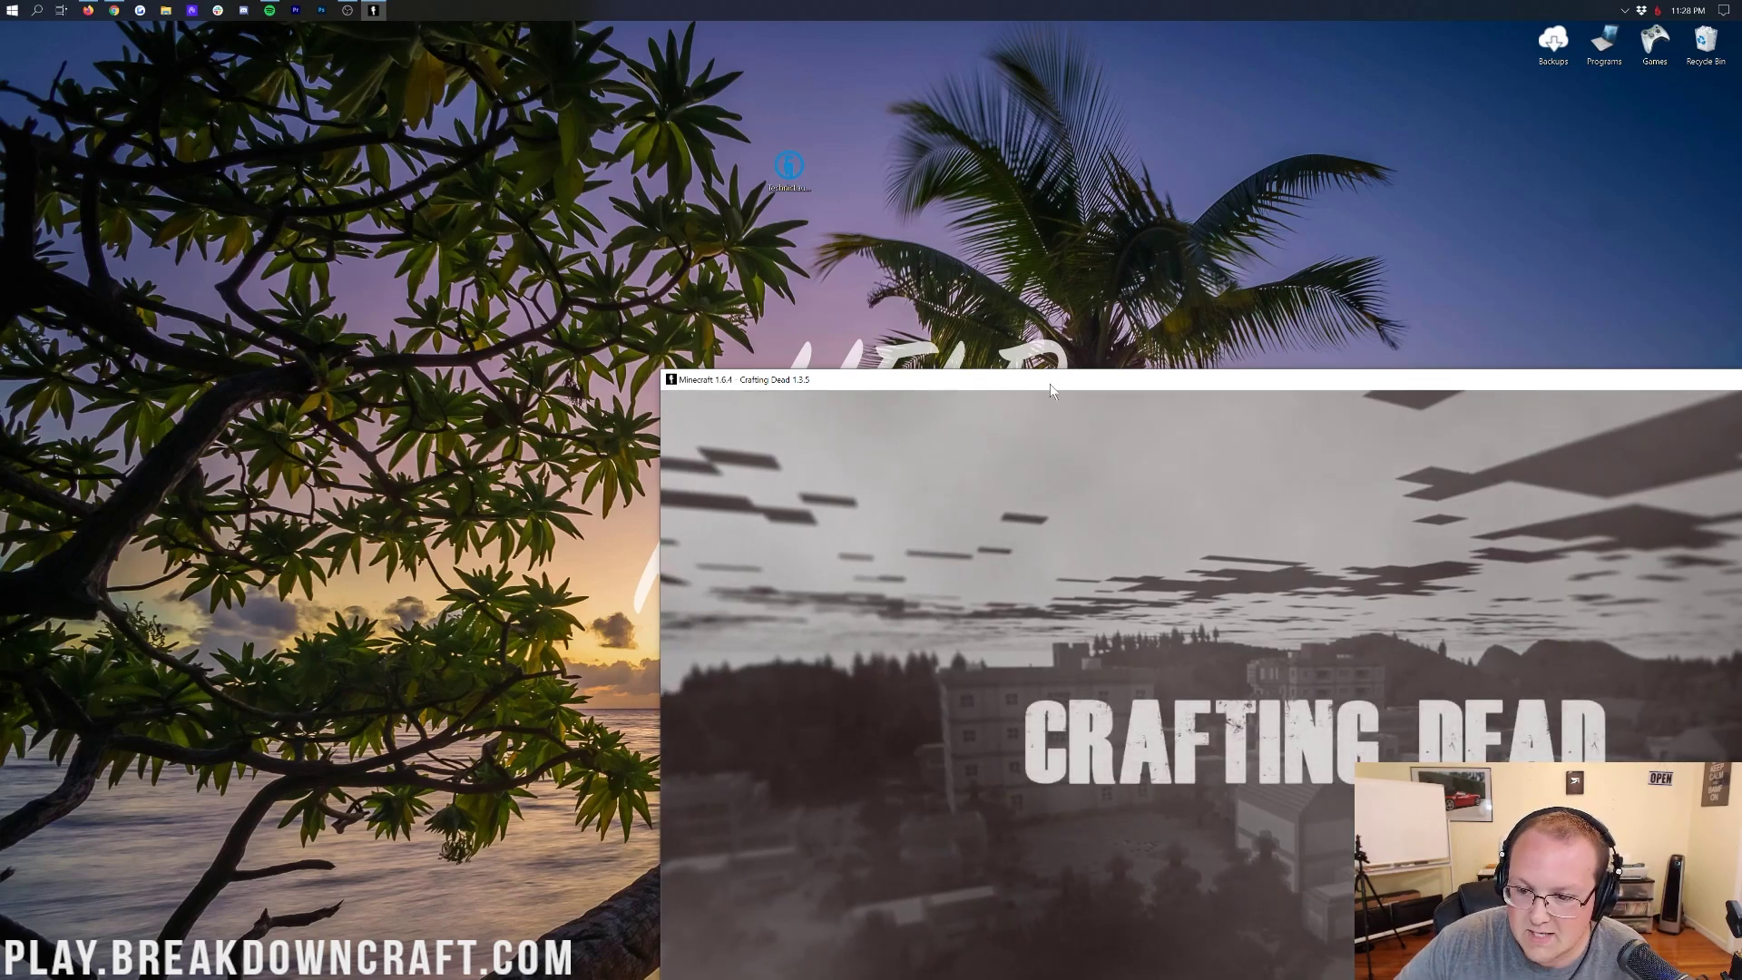
pyautogui.moveTo(1049, 384); pyautogui.dragTo(567, 107)
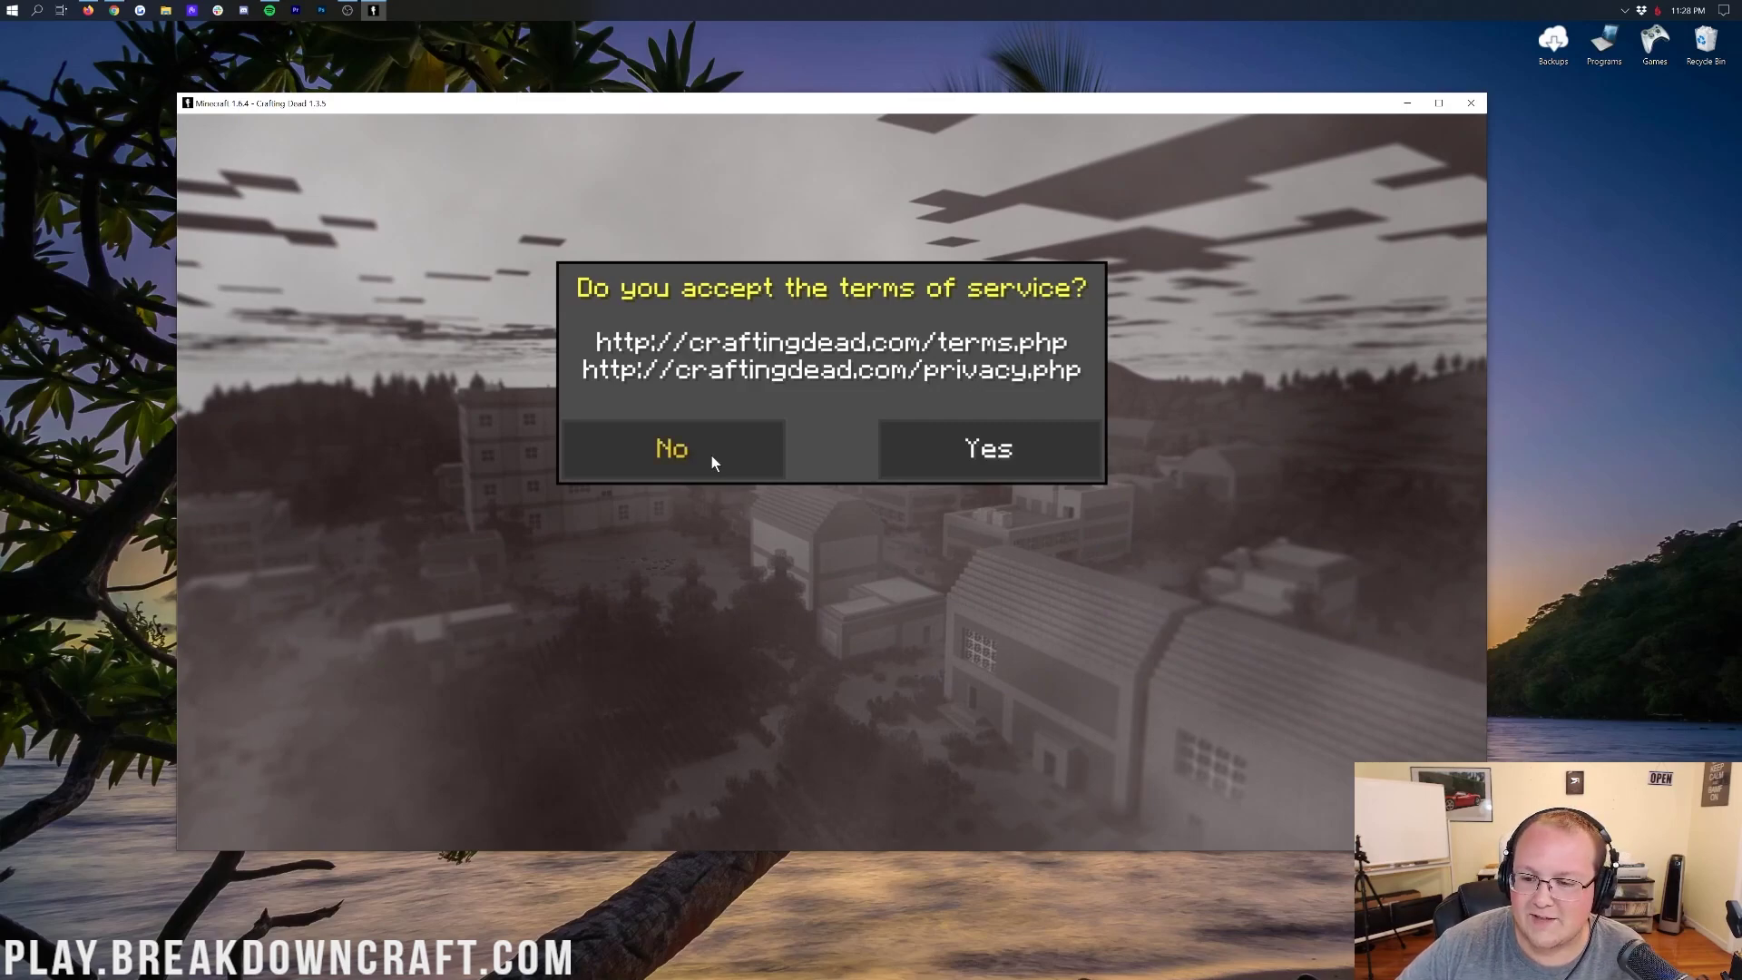
pyautogui.click(1069, 431)
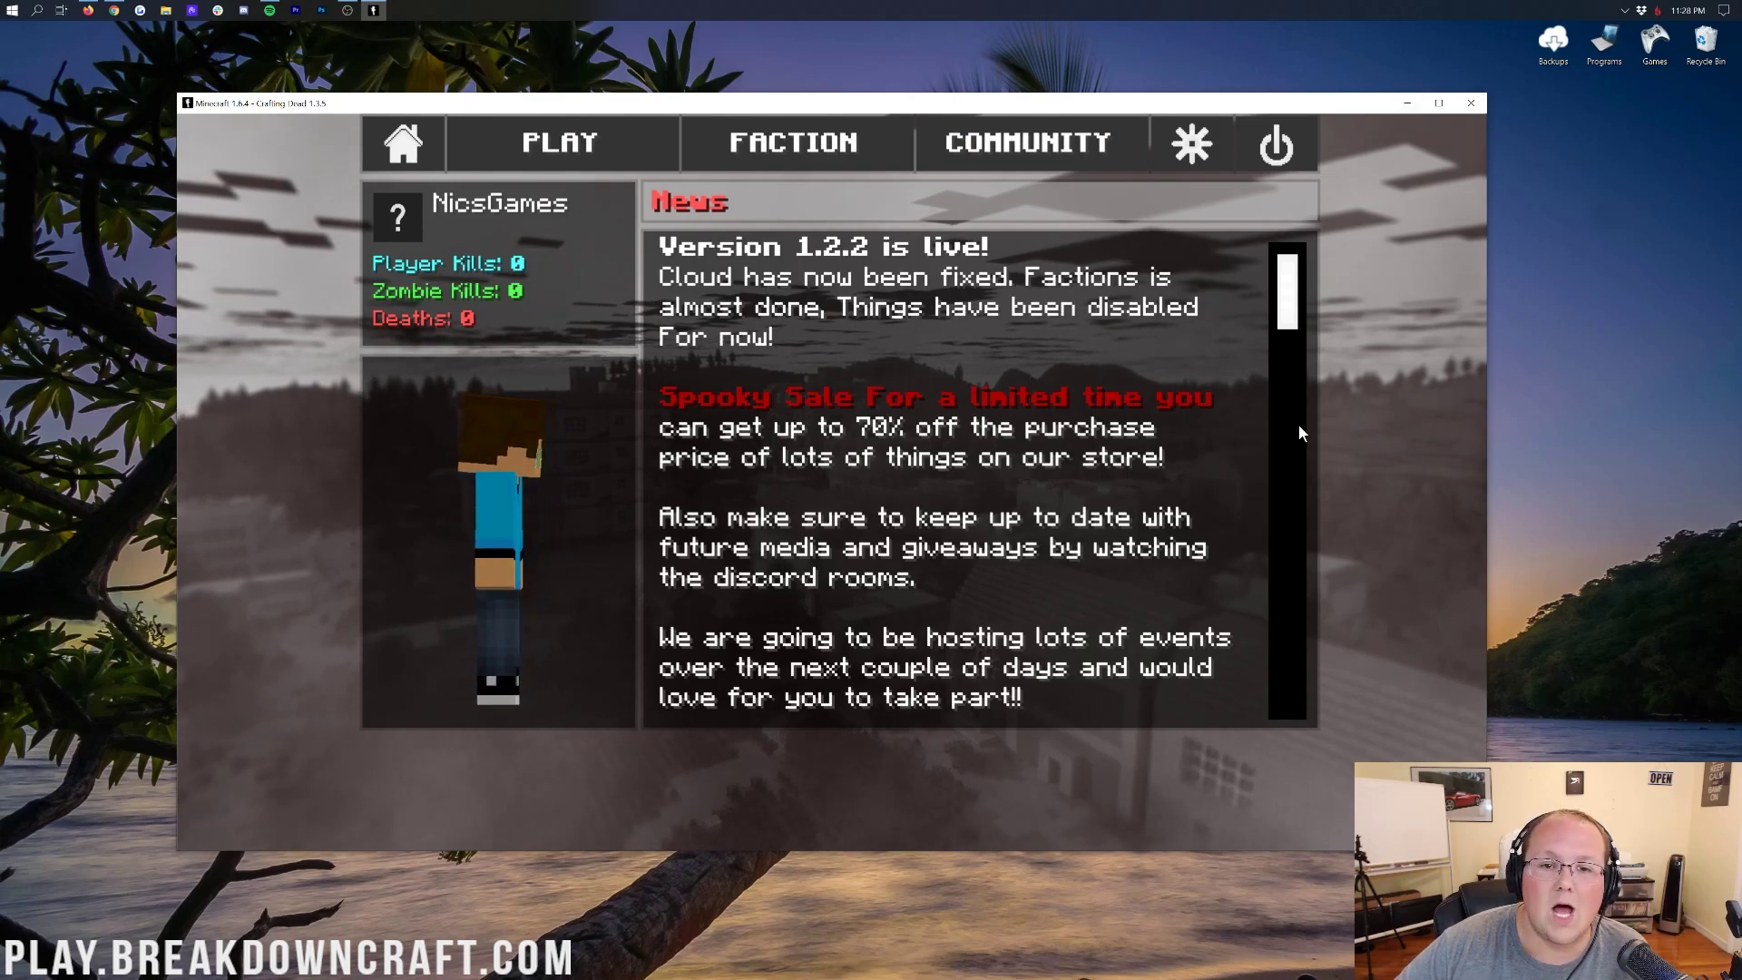
# Close the Crafting Dead game and search the modpacks for "Nic's Pack", shortening the search term to "Nic".
pyautogui.click(1463, 106)
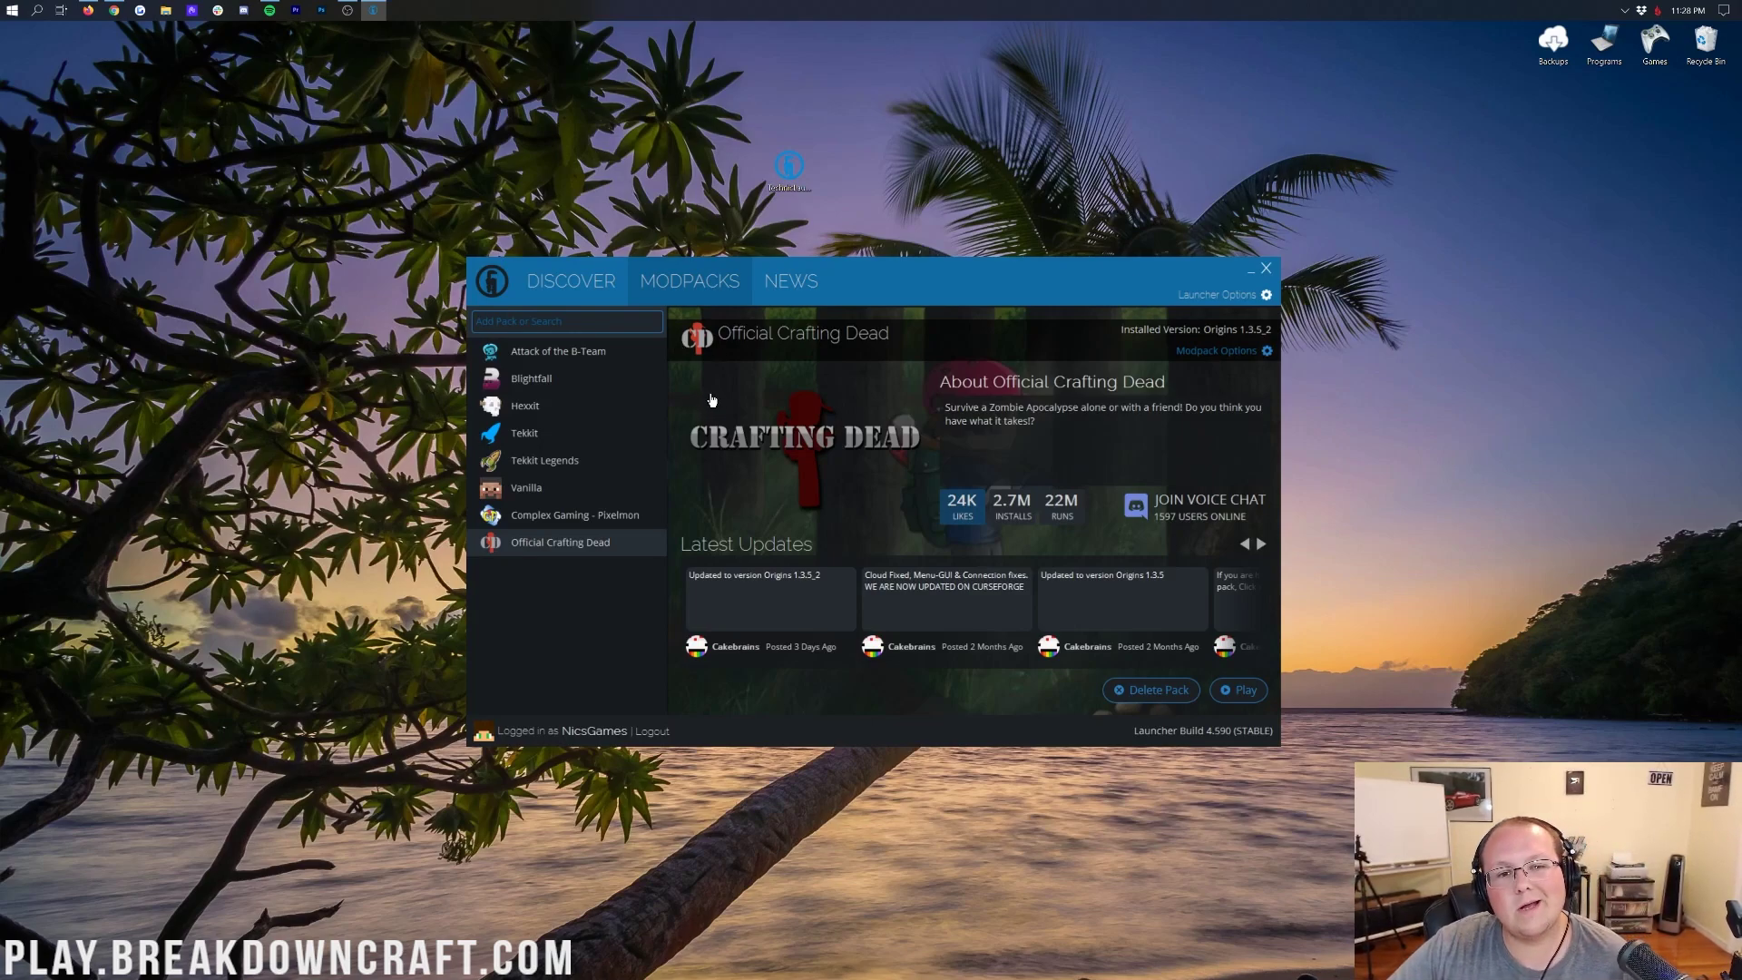
pyautogui.click(548, 326)
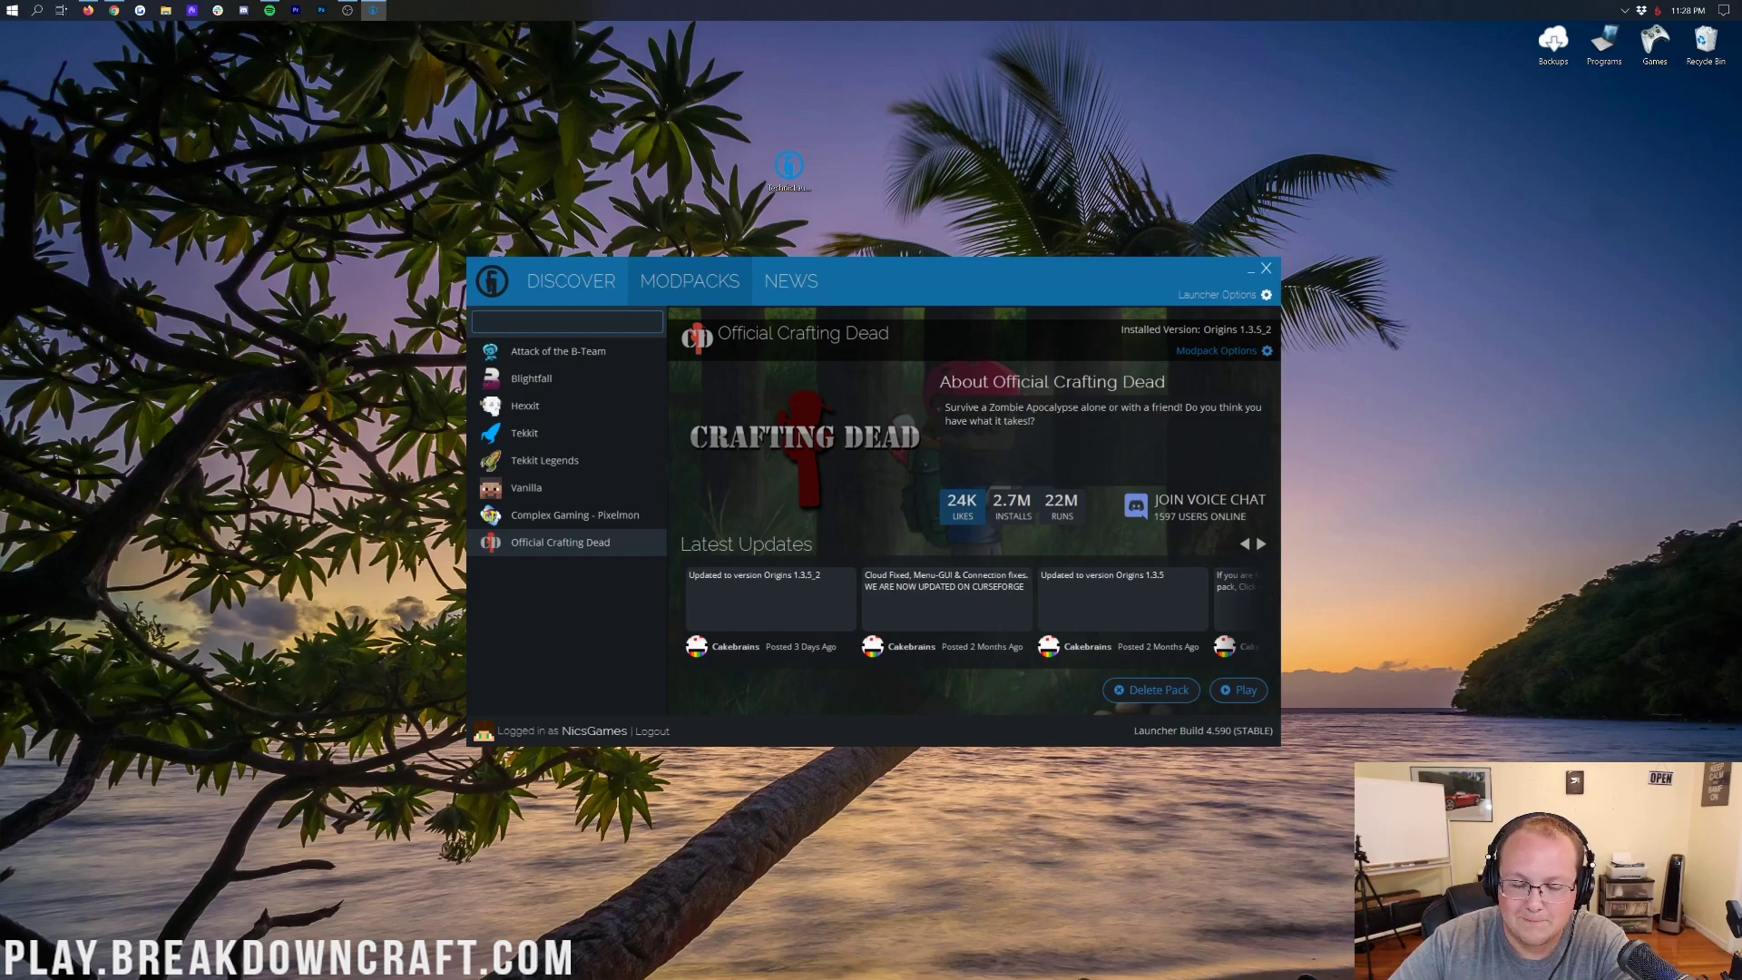
pyautogui.write("Nic's Pack")
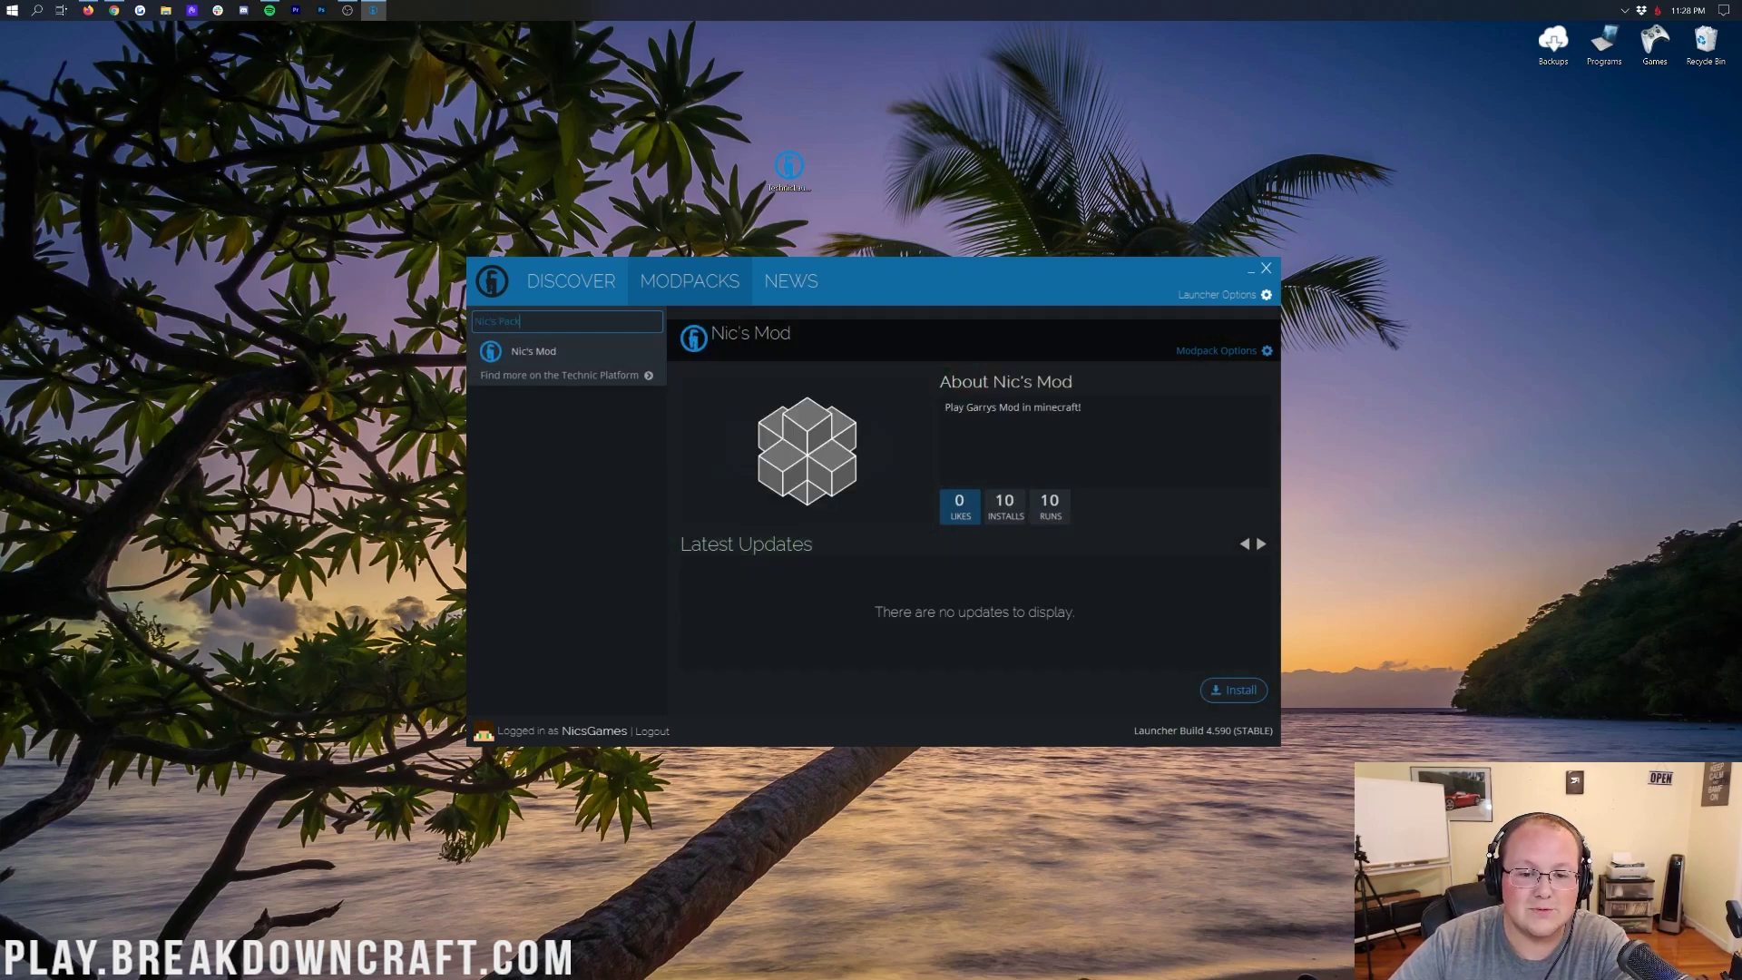
pyautogui.press('BackSpace')
pyautogui.press('BackSpace')
pyautogui.press('BackSpace')
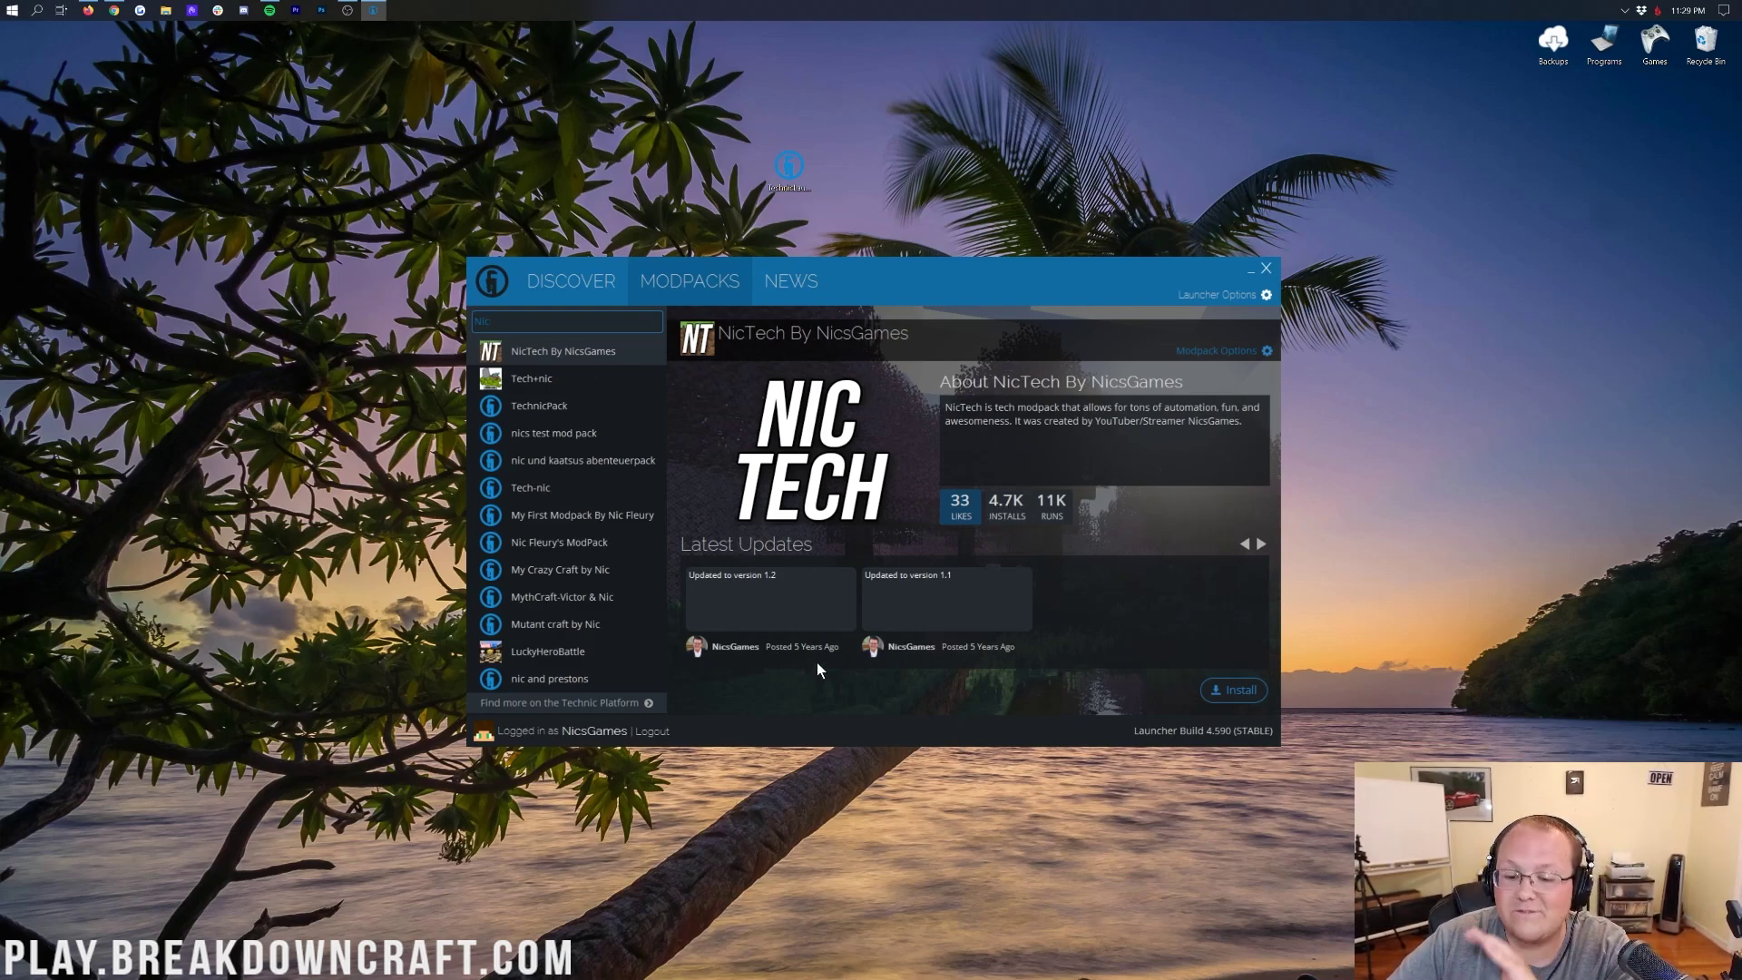
# Try to install the NicTech modpack, dismiss the download message, and delete the pack from the system.
pyautogui.click(1237, 698)
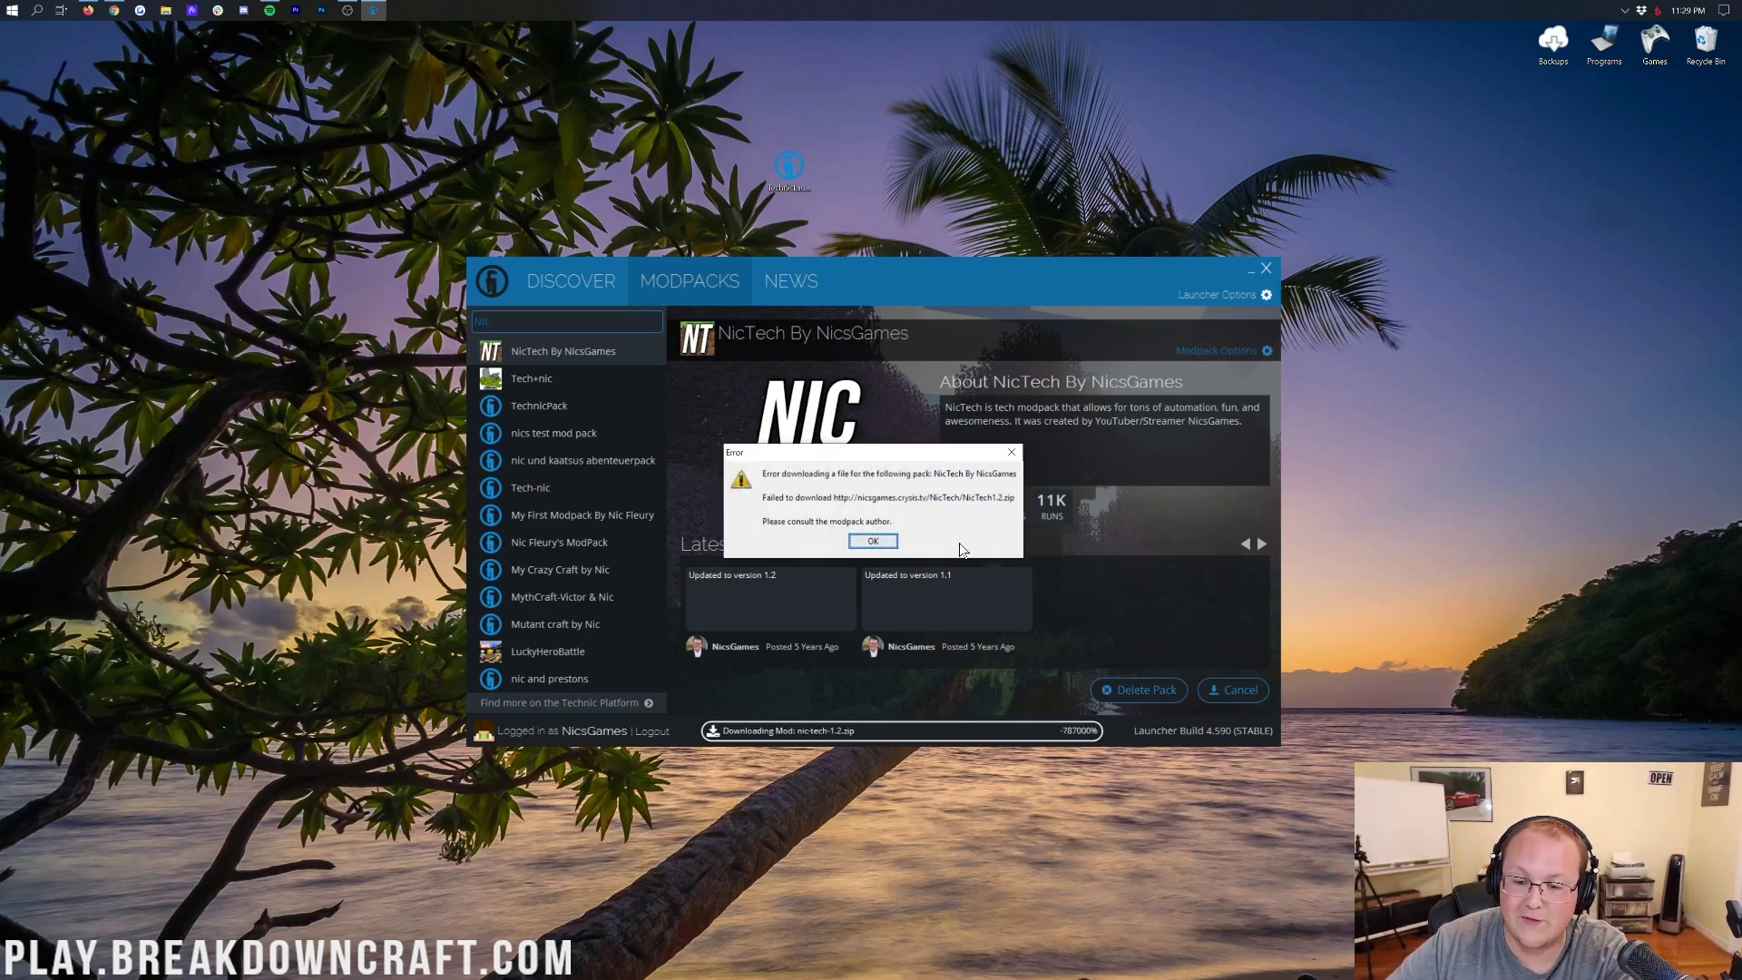
pyautogui.click(891, 540)
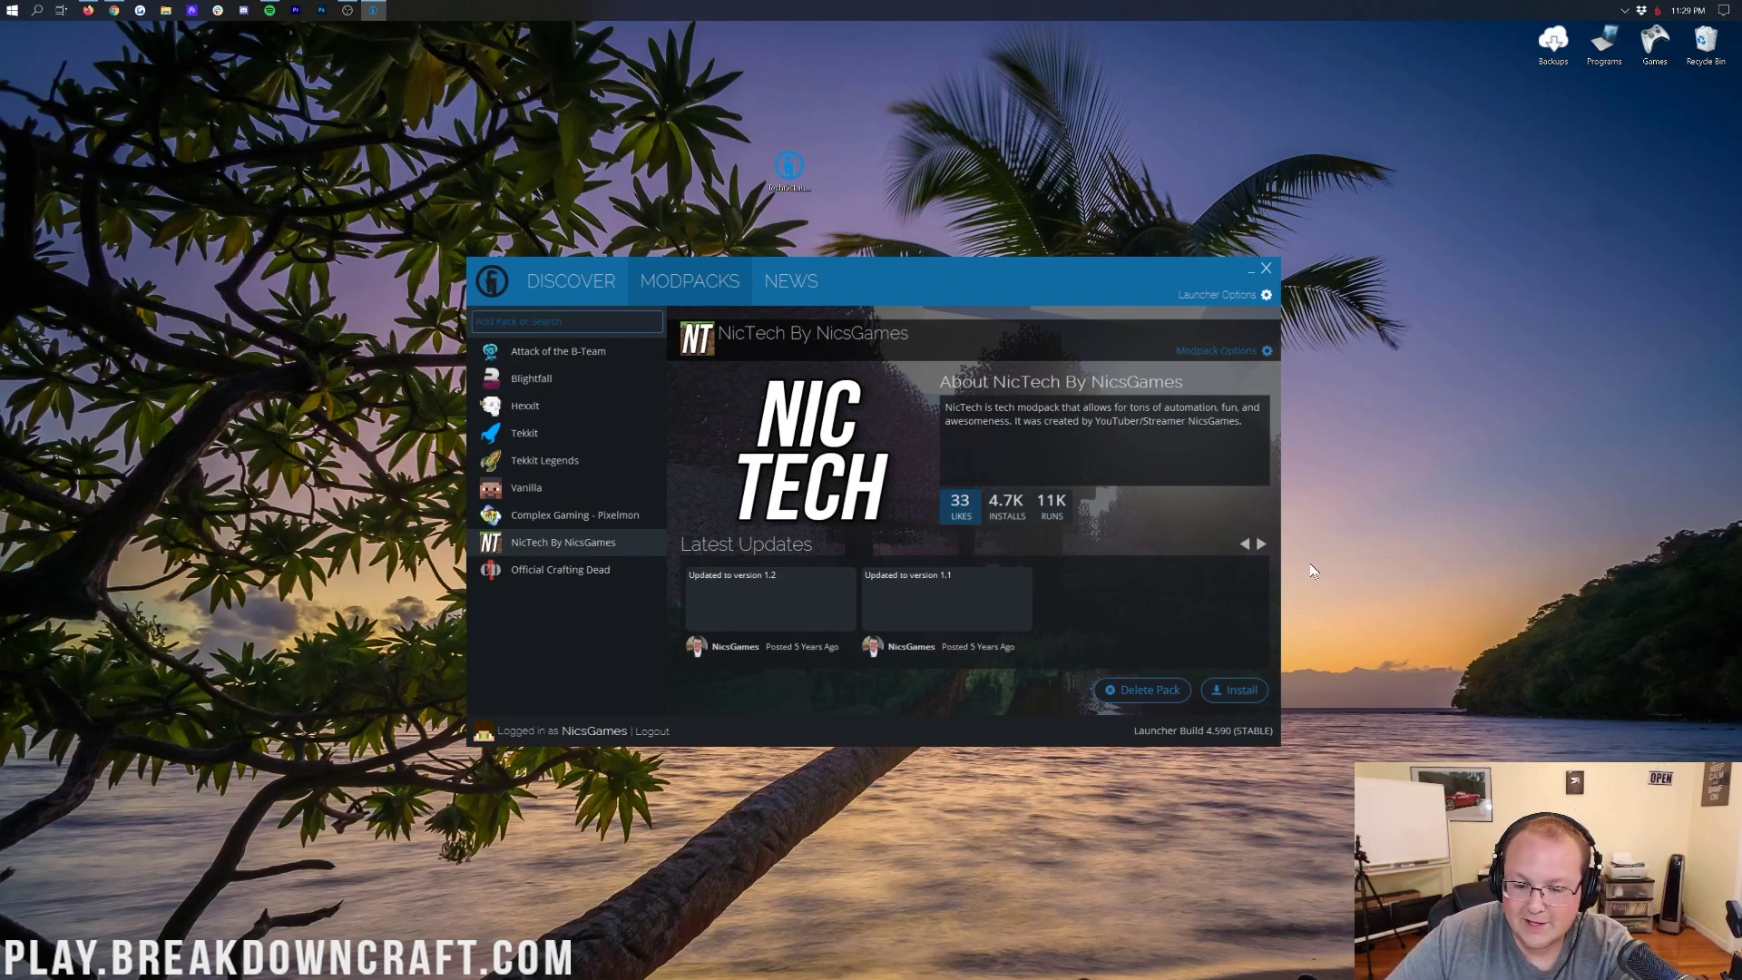
pyautogui.click(1144, 689)
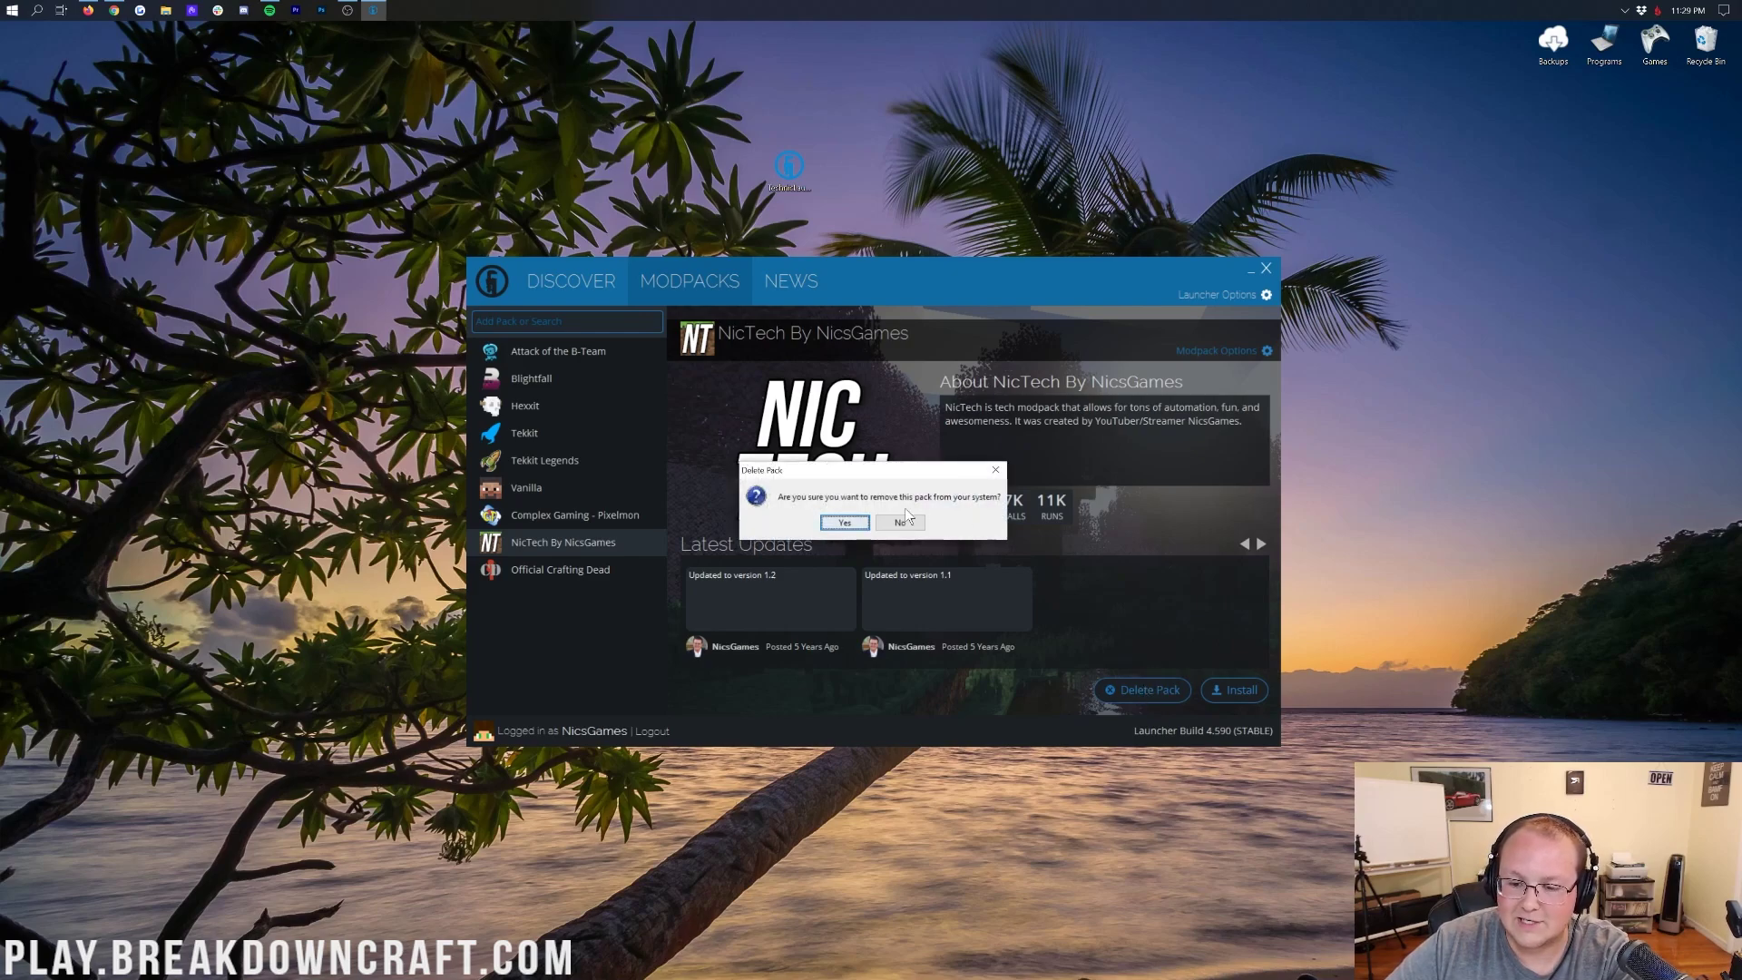
pyautogui.click(884, 517)
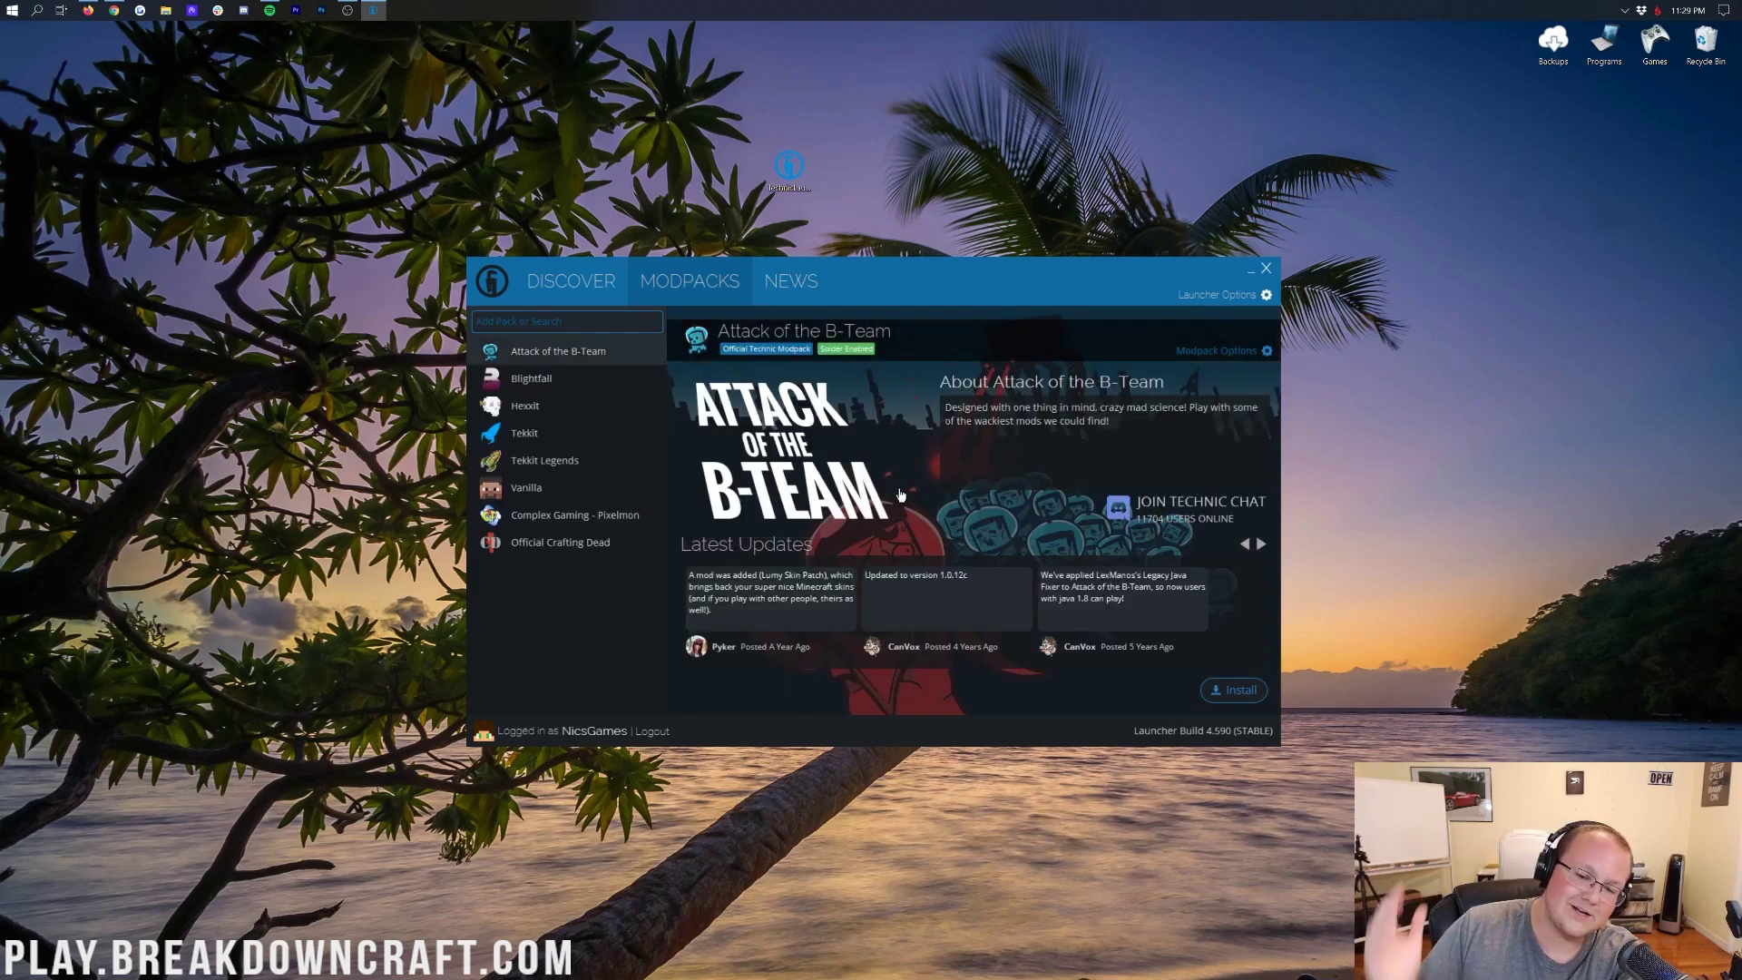